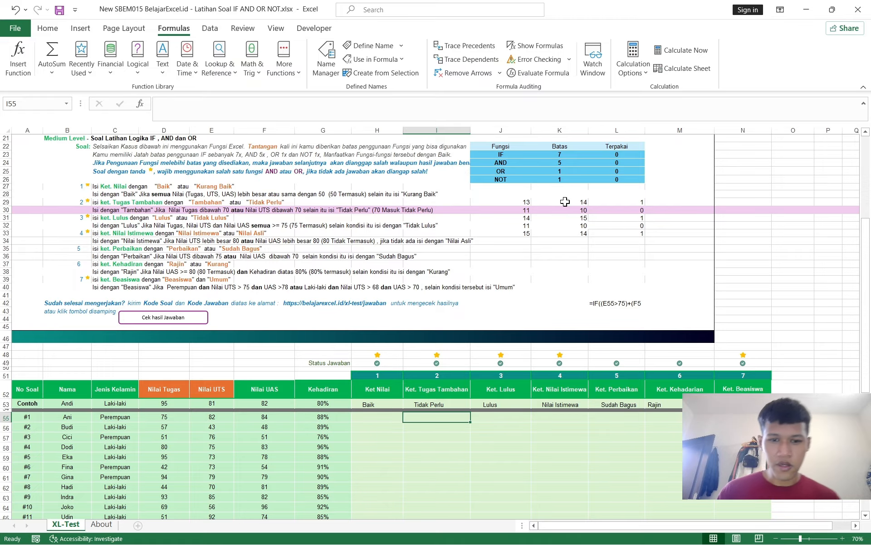
Step: Review the IF, AND and OR exercise instructions, the function usage limits and the empty answer columns on the XL-Test sheet
{"action": "scroll", "coordinate": [568, 255], "scroll_direction": "down", "scroll_amount": 2}
{"action": "scroll", "coordinate": [579, 266], "scroll_direction": "up", "scroll_amount": 5}
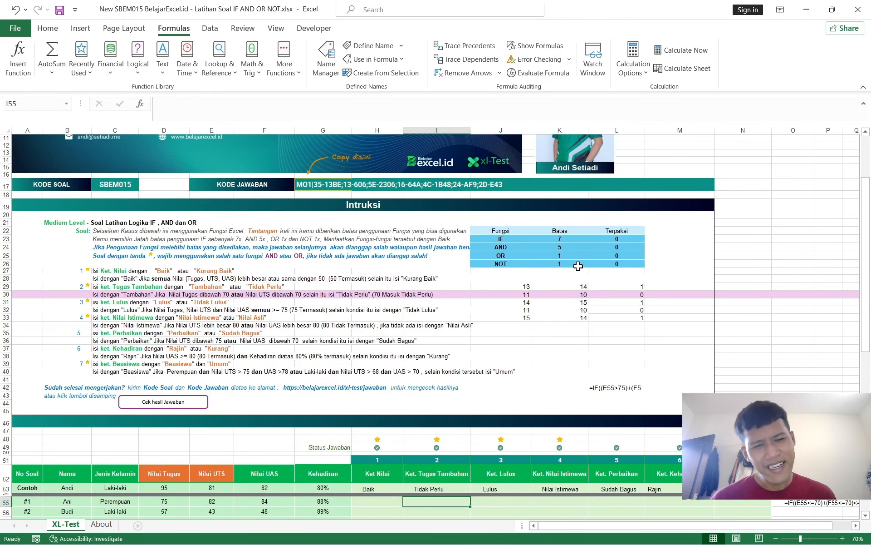
{"action": "key", "text": "alt+Tab"}
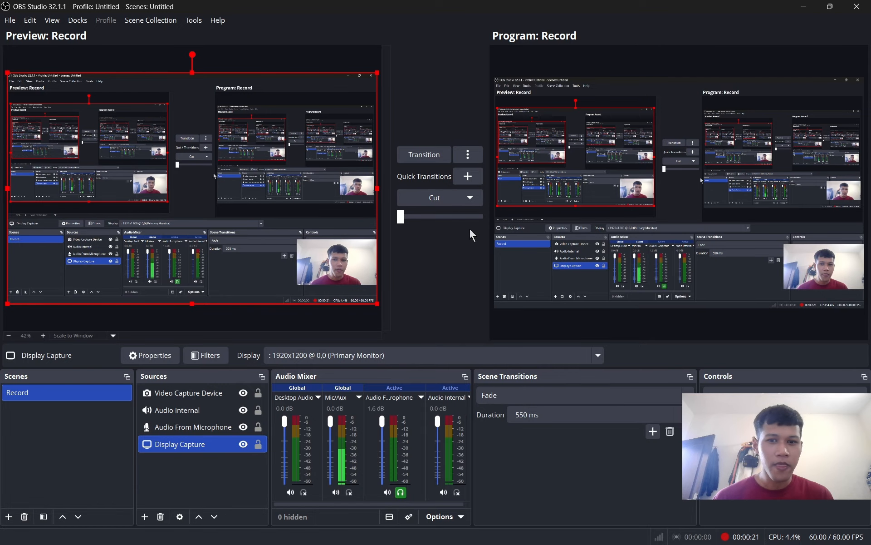
{"action": "key", "text": "alt+Tab"}
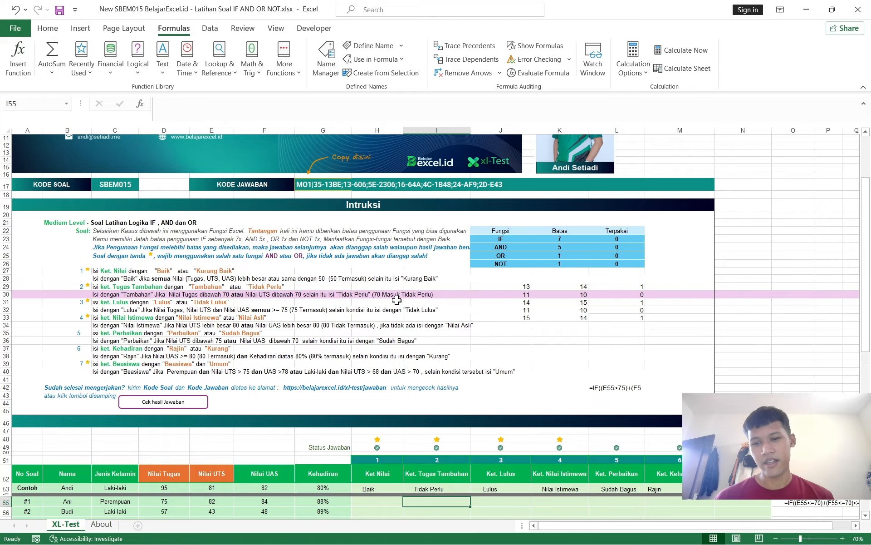
{"action": "scroll", "coordinate": [456, 294], "scroll_direction": "down", "scroll_amount": 5}
{"action": "scroll", "coordinate": [472, 302], "scroll_direction": "up", "scroll_amount": 2}
{"action": "scroll", "coordinate": [474, 306], "scroll_direction": "down", "scroll_amount": 2}
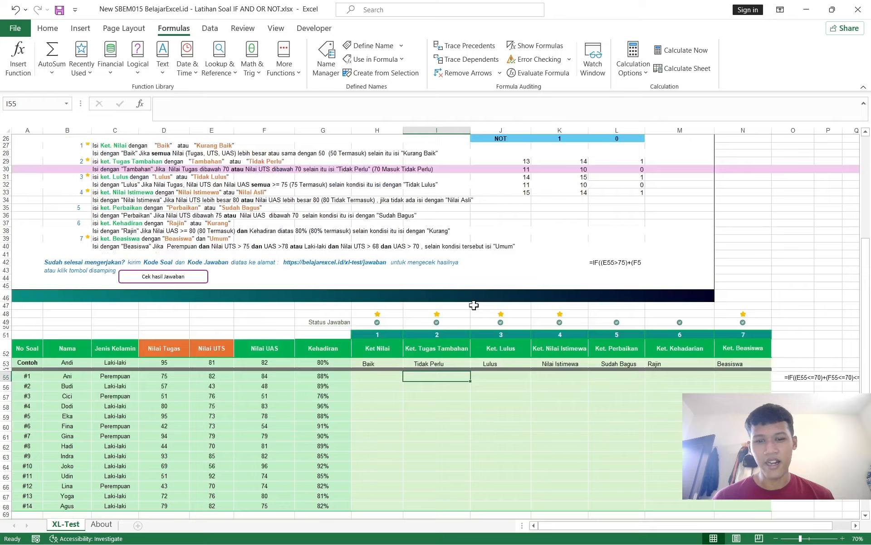
{"action": "left_click", "coordinate": [393, 377]}
{"action": "left_click", "coordinate": [436, 377]}
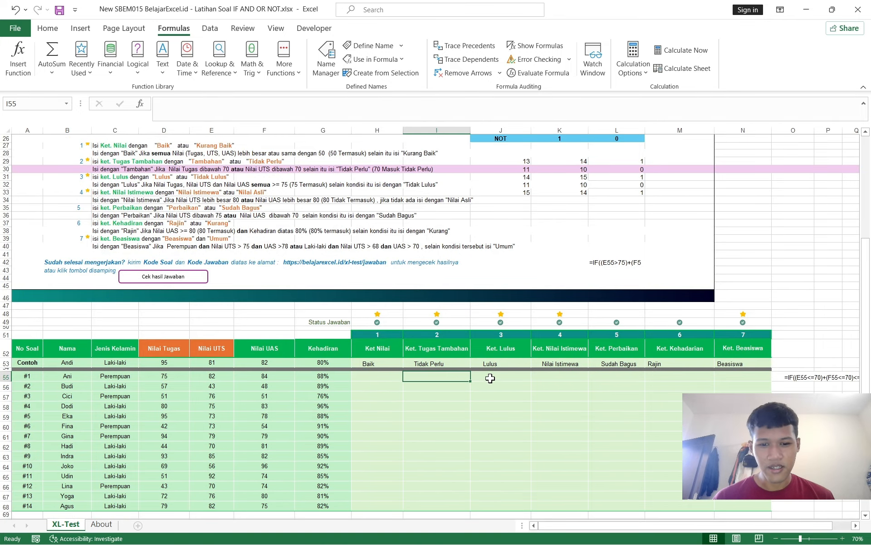
{"action": "left_click", "coordinate": [497, 376]}
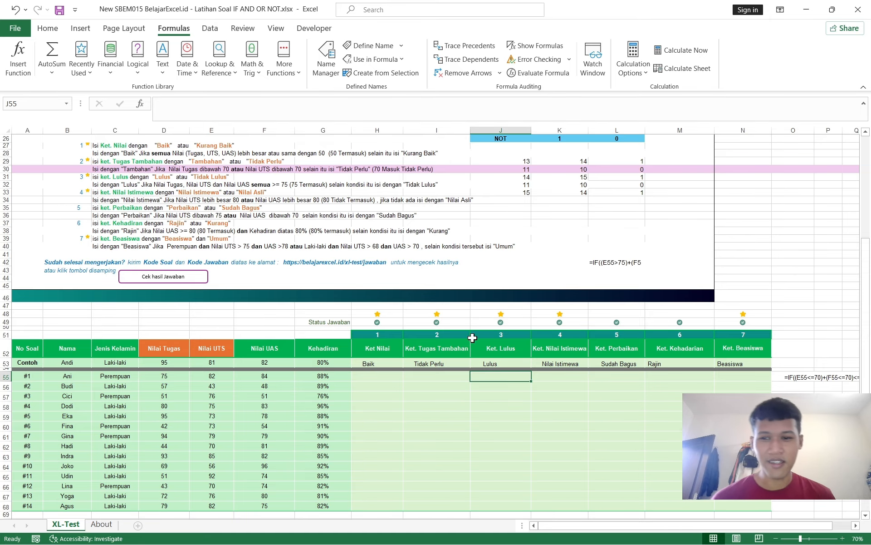
{"action": "scroll", "coordinate": [454, 273], "scroll_direction": "down", "scroll_amount": 2}
{"action": "scroll", "coordinate": [463, 271], "scroll_direction": "up", "scroll_amount": 4}
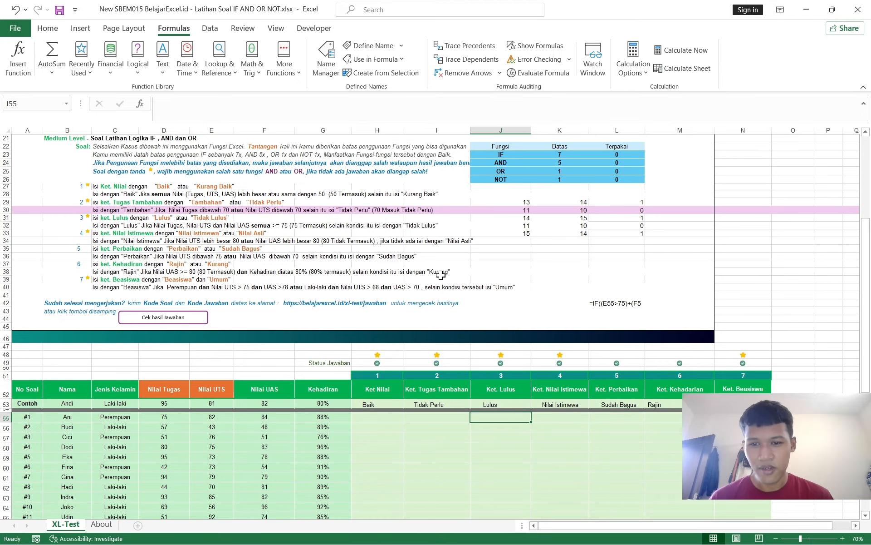
Step: Examine the rest of the XL-Test sheet, from the answer code header to the scratch formulas below and beside the answer table
{"action": "key", "text": "alt+Tab"}
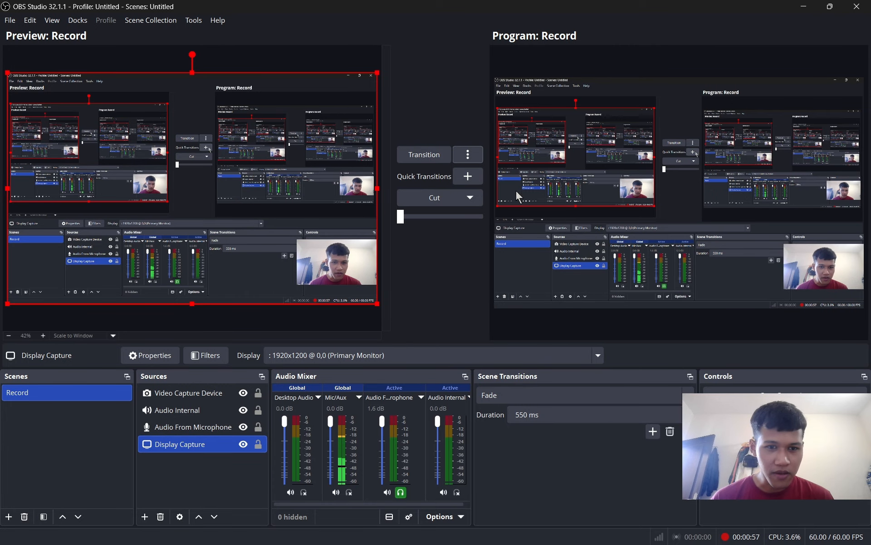
{"action": "key", "text": "alt+Tab"}
{"action": "scroll", "coordinate": [380, 294], "scroll_direction": "up", "scroll_amount": 6}
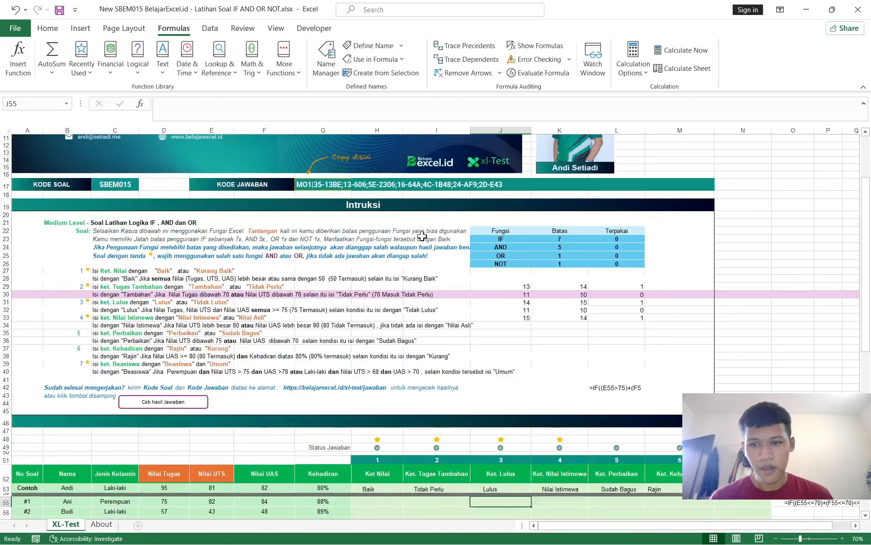
{"action": "scroll", "coordinate": [381, 294], "scroll_direction": "up", "scroll_amount": 1}
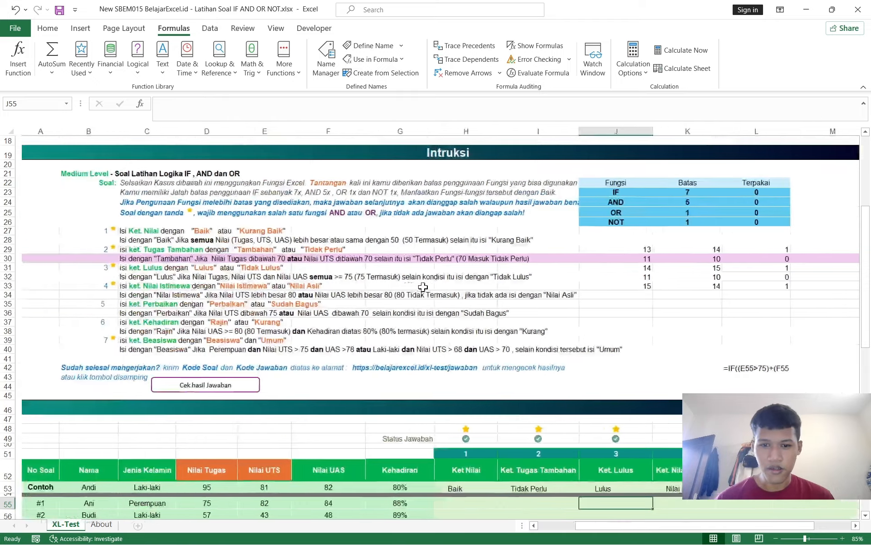
{"action": "scroll", "coordinate": [454, 360], "scroll_direction": "down", "scroll_amount": 3}
{"action": "left_click", "coordinate": [451, 396]}
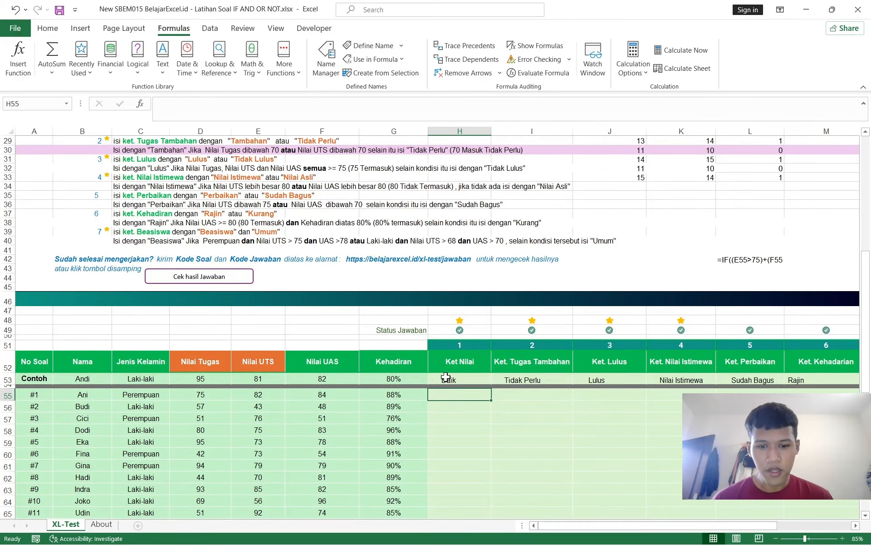
{"action": "scroll", "coordinate": [449, 384], "scroll_direction": "up", "scroll_amount": 9}
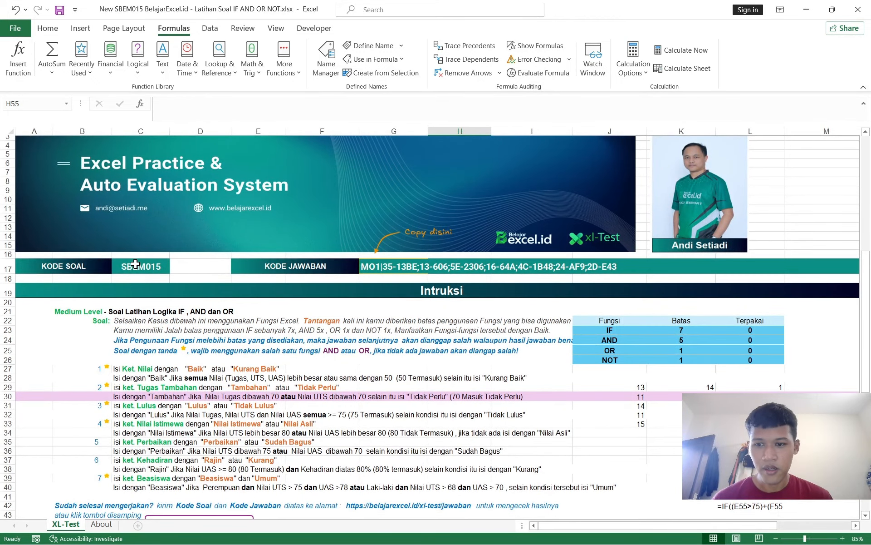
{"action": "scroll", "coordinate": [149, 284], "scroll_direction": "down", "scroll_amount": 14}
{"action": "scroll", "coordinate": [150, 279], "scroll_direction": "up", "scroll_amount": 4}
{"action": "scroll", "coordinate": [443, 325], "scroll_direction": "down", "scroll_amount": 10}
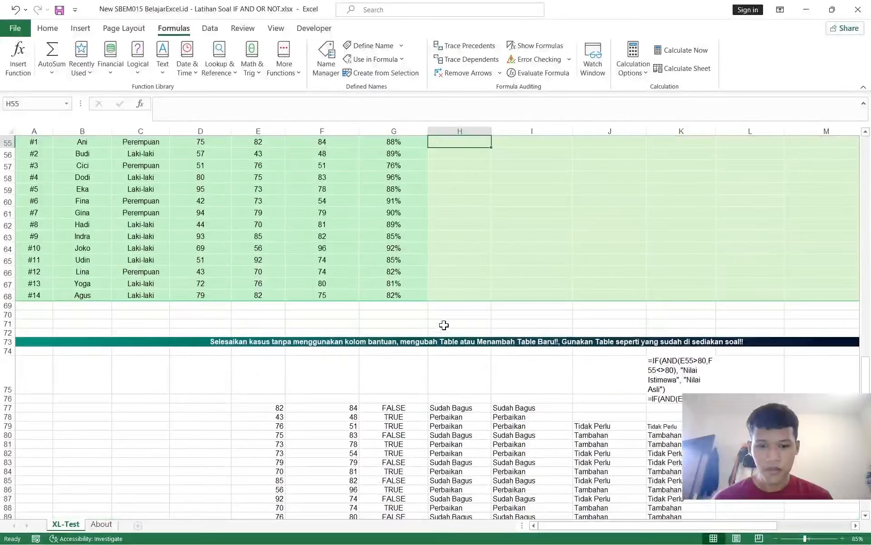
{"action": "scroll", "coordinate": [454, 355], "scroll_direction": "right", "scroll_amount": 3}
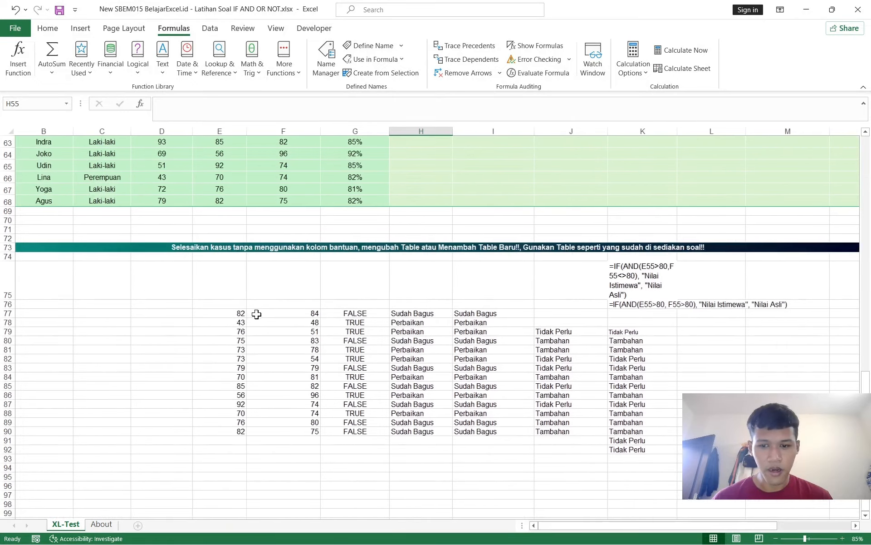
{"action": "scroll", "coordinate": [480, 340], "scroll_direction": "right", "scroll_amount": 3}
{"action": "scroll", "coordinate": [491, 337], "scroll_direction": "up", "scroll_amount": 12}
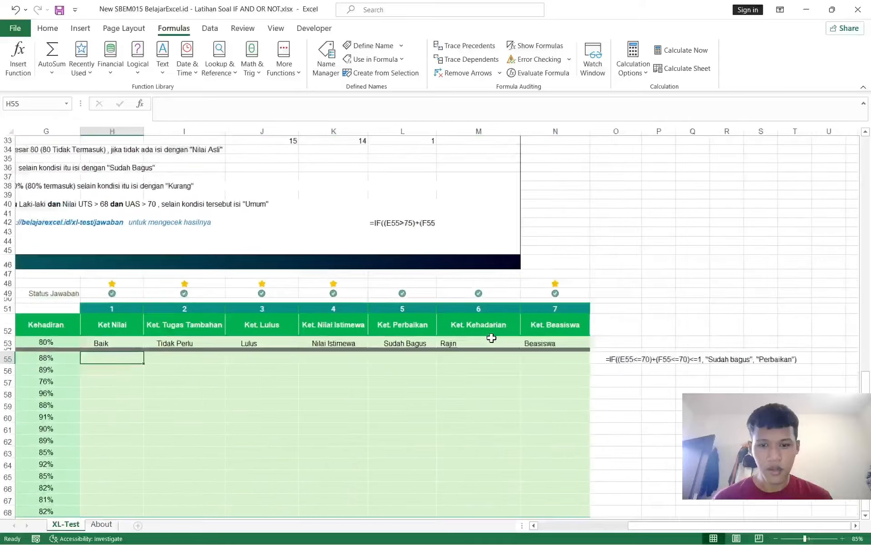
{"action": "scroll", "coordinate": [608, 325], "scroll_direction": "down", "scroll_amount": 6}
{"action": "left_click_drag", "start_coordinate": [632, 249], "coordinate": [638, 329]}
{"action": "left_click", "coordinate": [715, 306]}
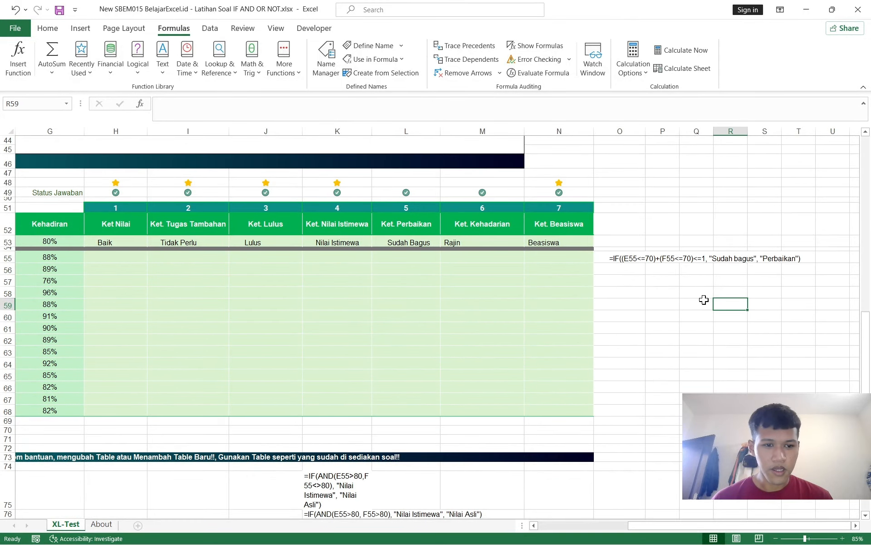
{"action": "scroll", "coordinate": [704, 299], "scroll_direction": "left", "scroll_amount": 6}
{"action": "scroll", "coordinate": [620, 313], "scroll_direction": "up", "scroll_amount": 1}
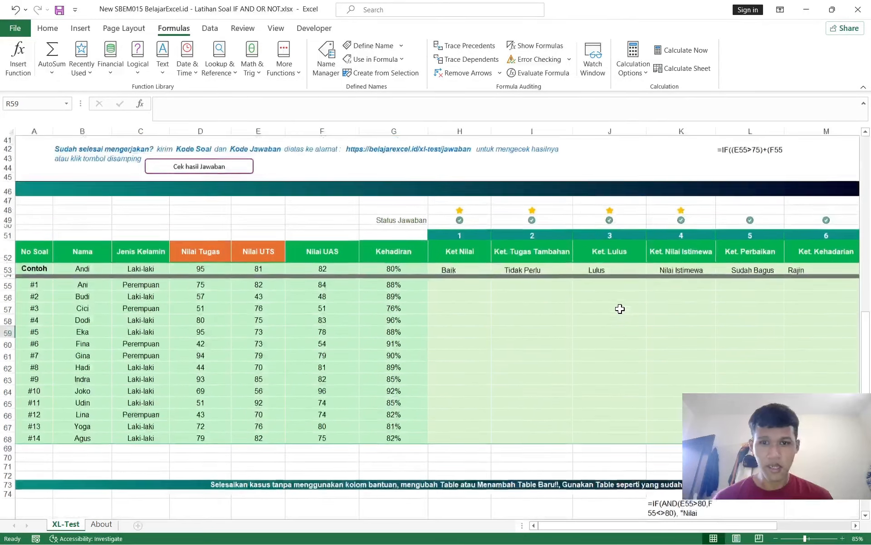
{"action": "scroll", "coordinate": [587, 293], "scroll_direction": "down", "scroll_amount": 1}
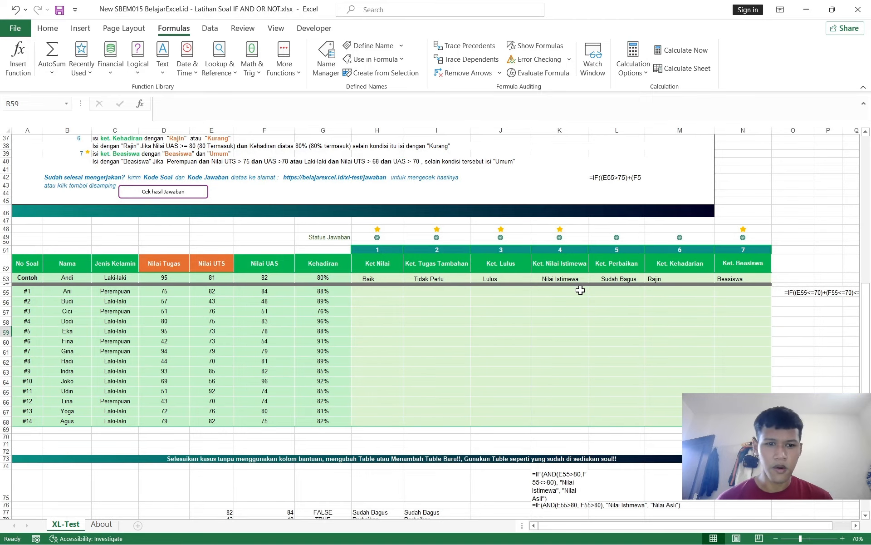
Step: Start a Ket Nilai formula in H55 with AND nested inside IF, referencing D55, E55 and F55 as its arguments
{"action": "left_click", "coordinate": [368, 295]}
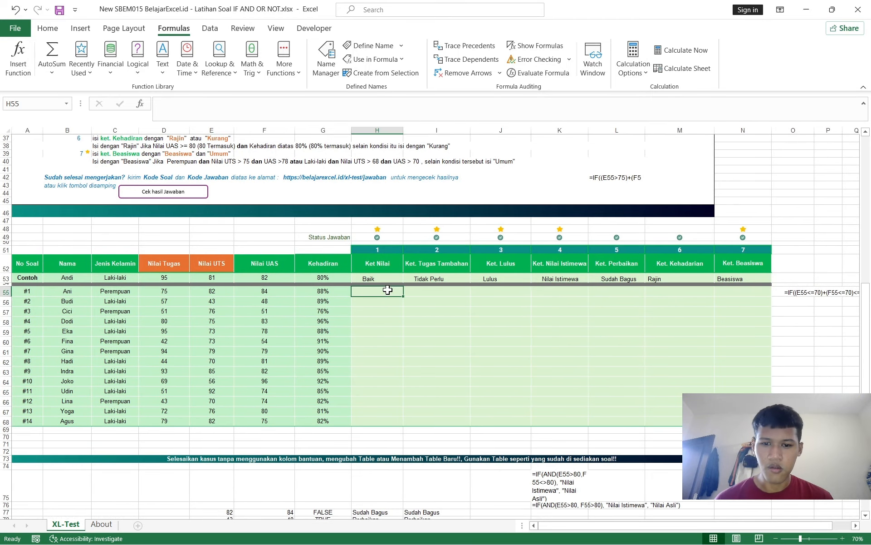
{"action": "scroll", "coordinate": [468, 287], "scroll_direction": "up", "scroll_amount": 6}
{"action": "scroll", "coordinate": [472, 289], "scroll_direction": "down", "scroll_amount": 3}
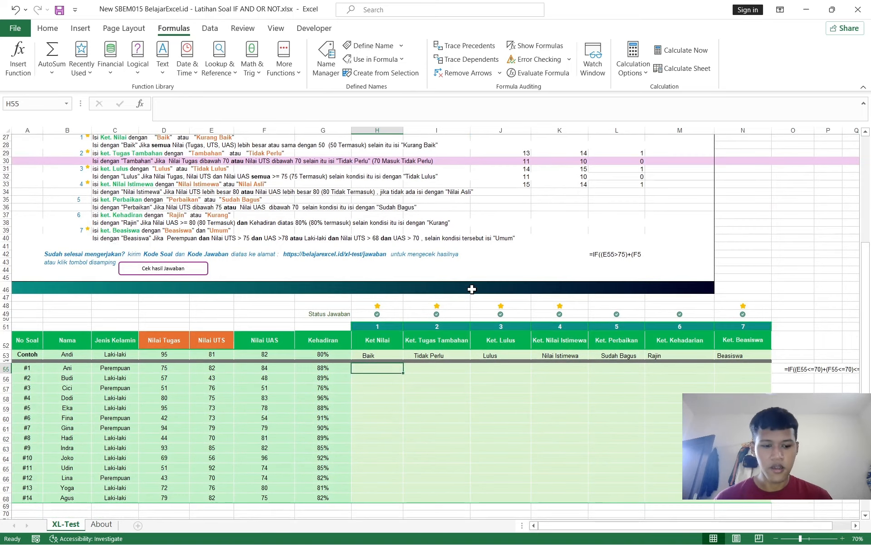
{"action": "type", "text": "=if("}
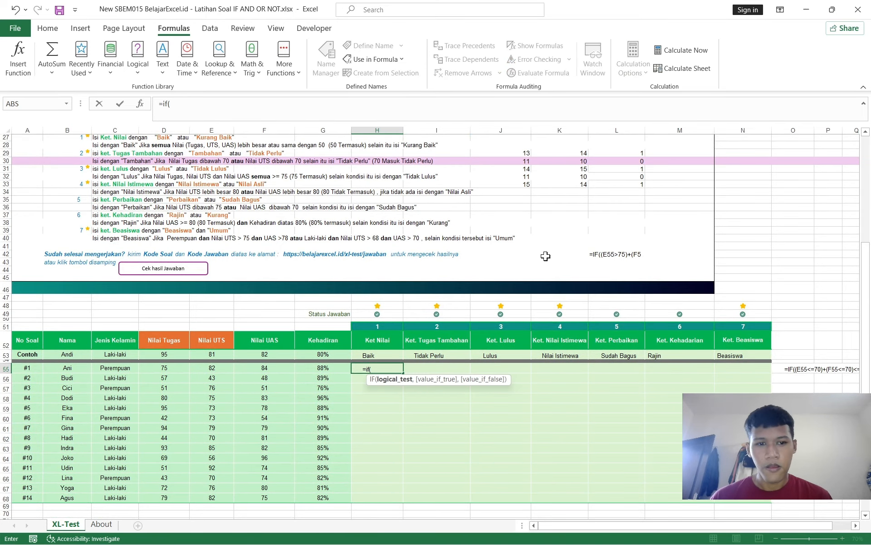
{"action": "scroll", "coordinate": [546, 256], "scroll_direction": "up", "scroll_amount": 3}
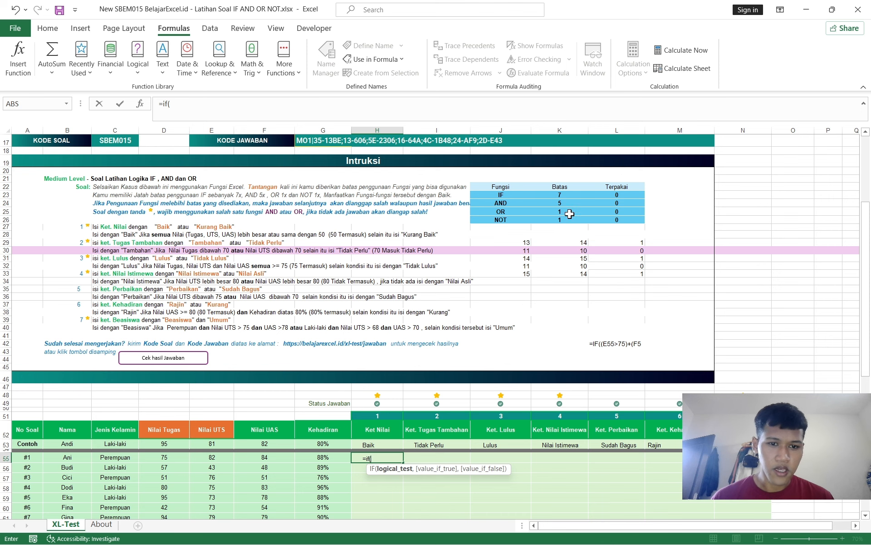
{"action": "scroll", "coordinate": [218, 247], "scroll_direction": "down", "scroll_amount": 2}
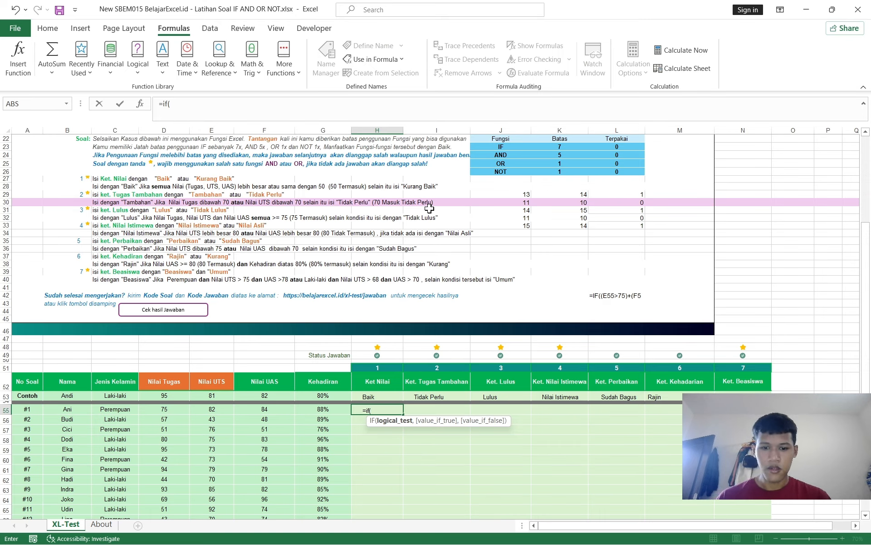
{"action": "type", "text": "and("}
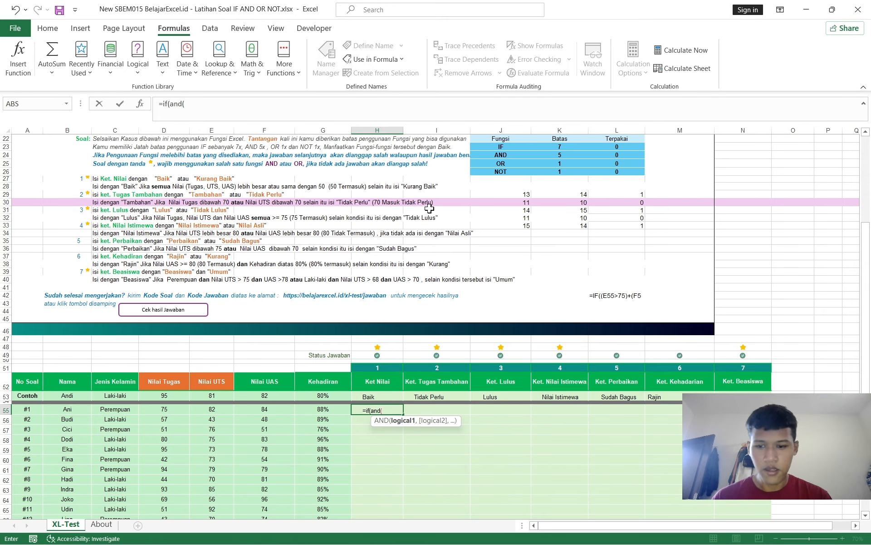
{"action": "left_click", "coordinate": [173, 408]}
{"action": "type", "text": ","}
{"action": "left_click", "coordinate": [208, 409]}
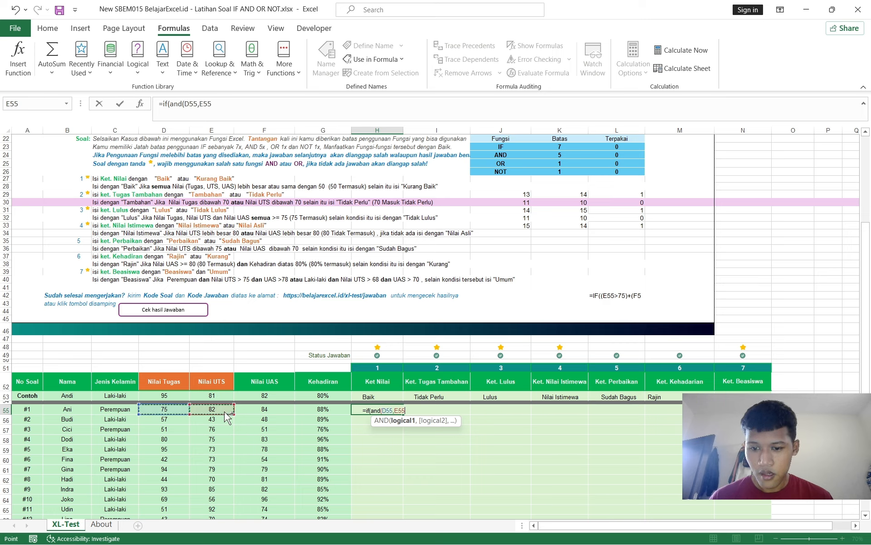
{"action": "type", "text": ","}
{"action": "left_click", "coordinate": [258, 410]}
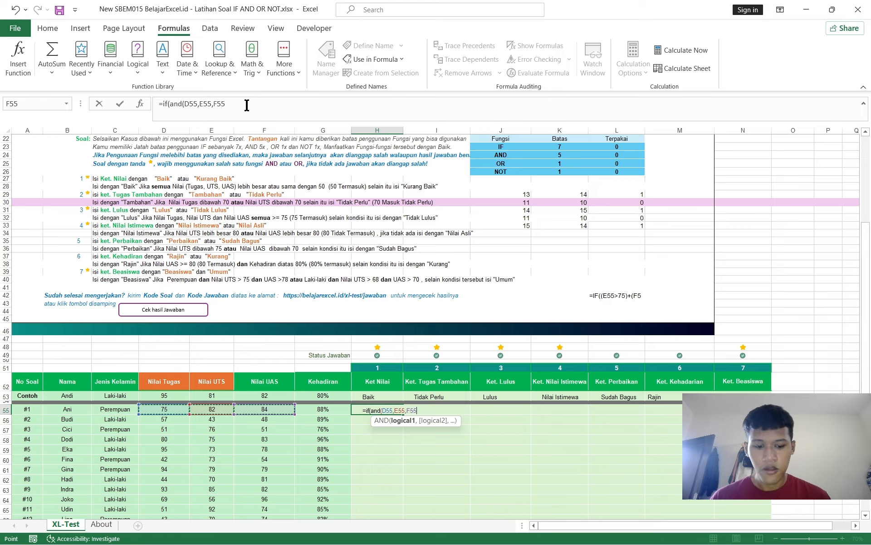
Step: Add the condition >50 to each of the F55, E55 and D55 references in the AND test
{"action": "double_click", "coordinate": [247, 105]}
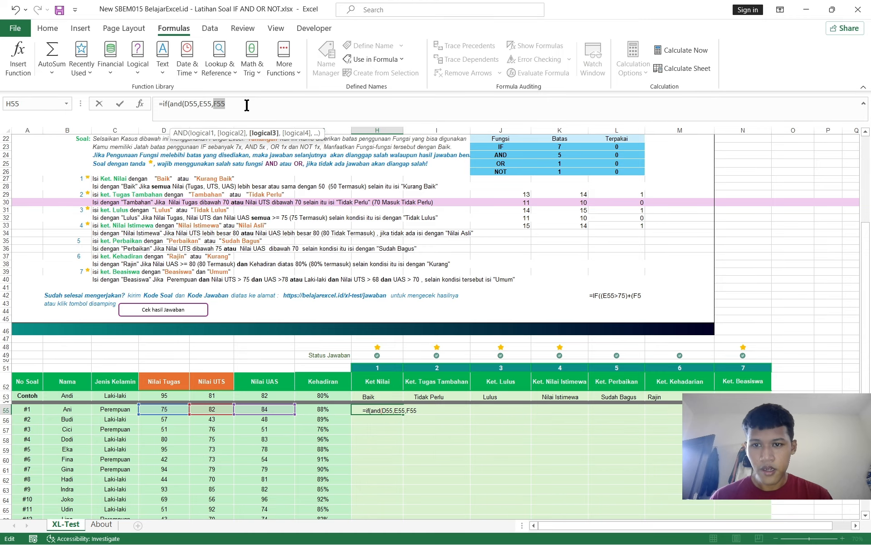
{"action": "left_click", "coordinate": [246, 104]}
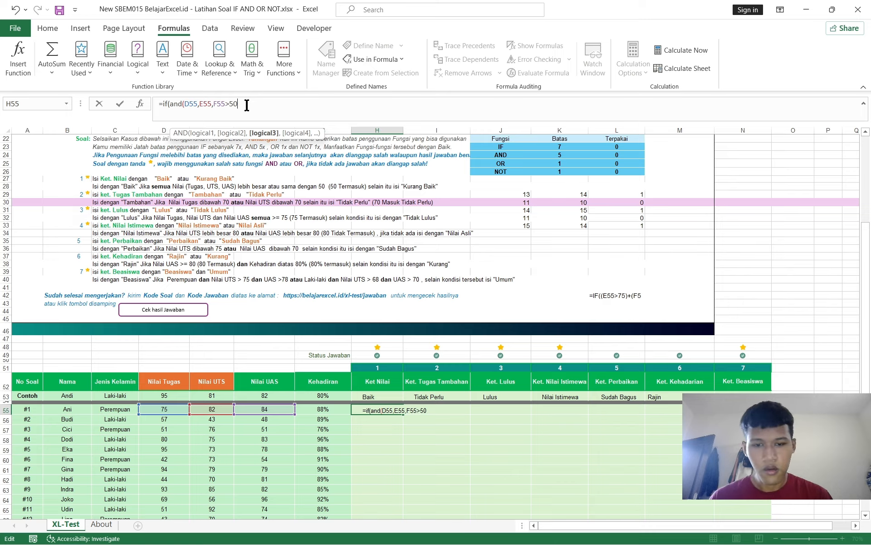
{"action": "key", "text": "shift+Left"}
{"action": "key", "text": "shift+Left"}
{"action": "key", "text": "shift+Left"}
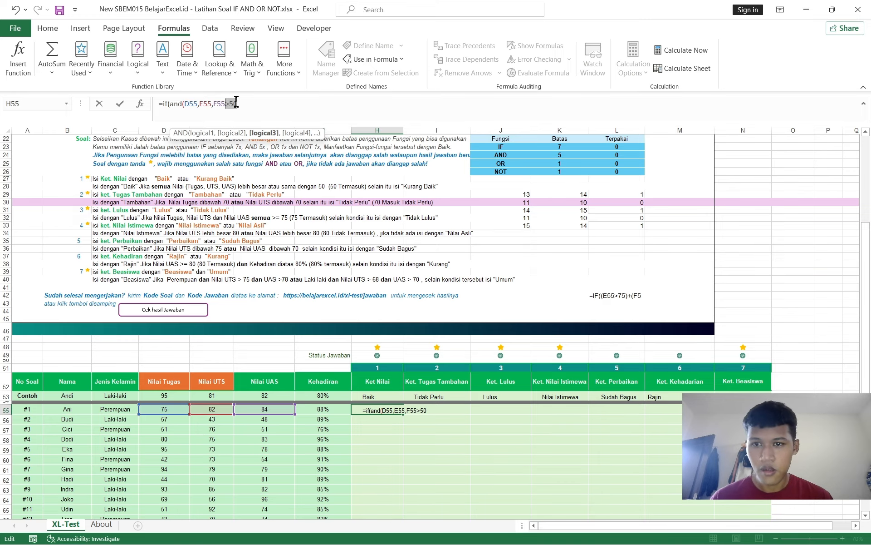
{"action": "key", "text": "ctrl+c"}
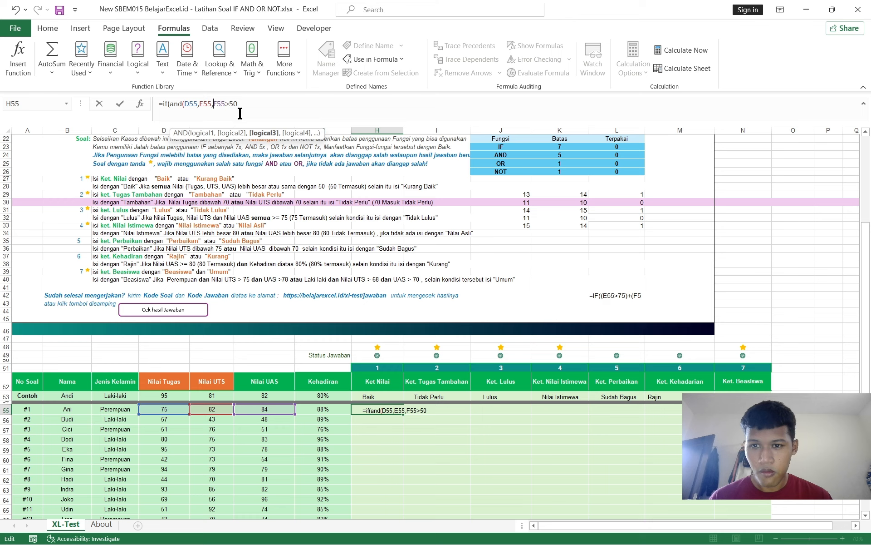
{"action": "left_click", "coordinate": [212, 104]}
{"action": "key", "text": "ctrl+v"}
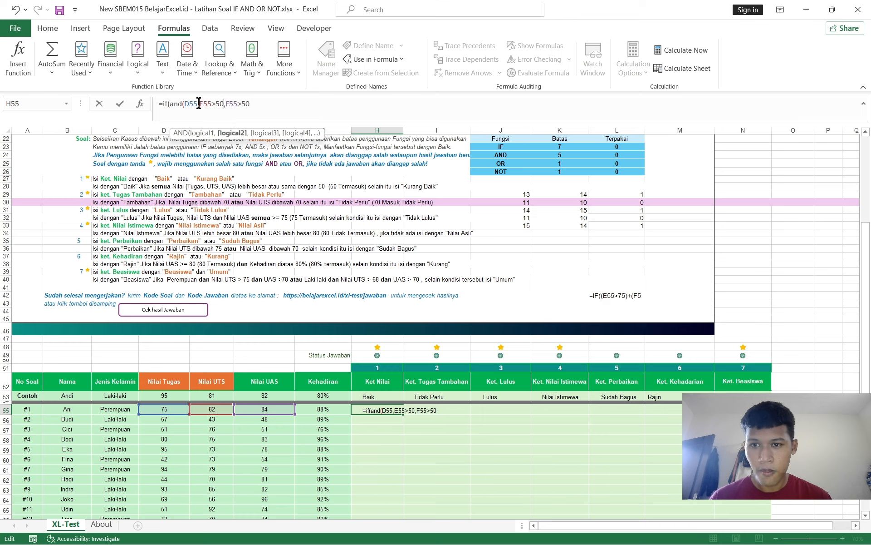
{"action": "left_click", "coordinate": [198, 104]}
{"action": "key", "text": "ctrl+v"}
{"action": "left_click", "coordinate": [270, 106]}
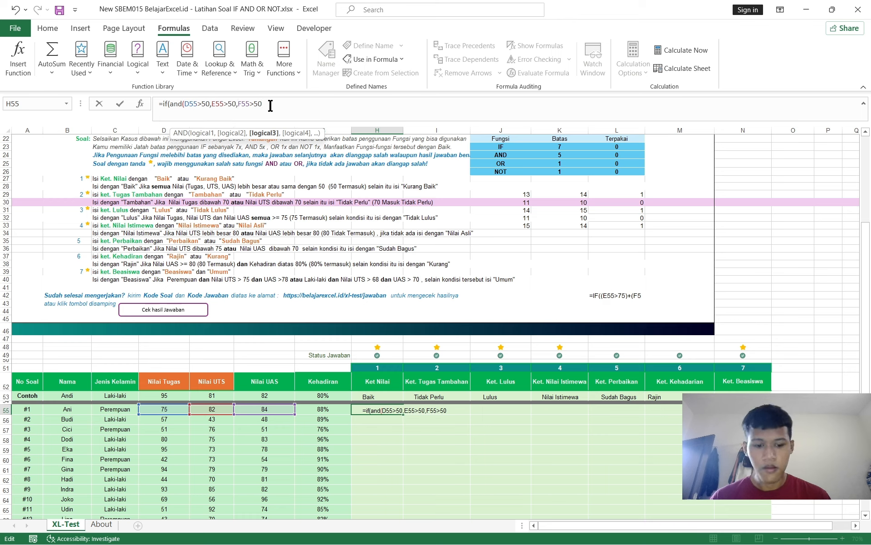
Step: Complete the H55 IF formula with "Baik" as the true value and "Kurang Baik" as the false value
{"action": "type", "text": "), \"Baik"}
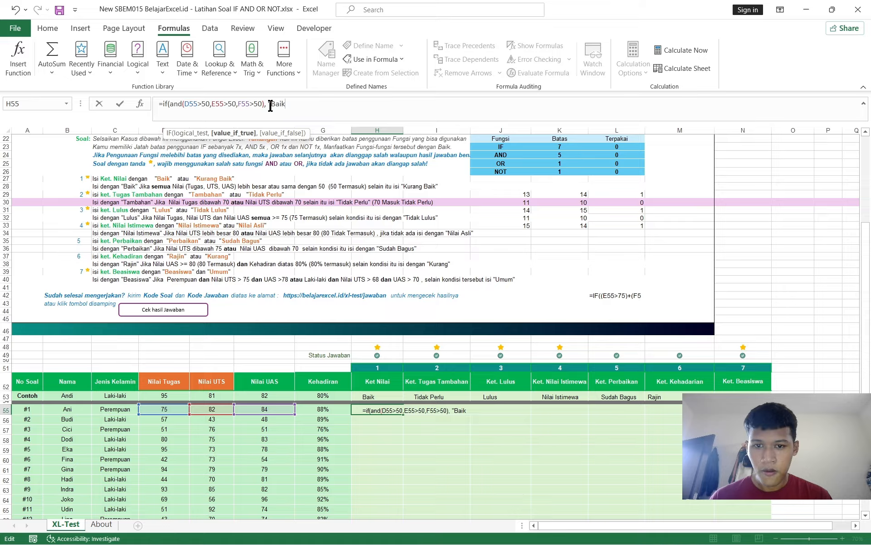
{"action": "type", "text": "\", \"Kurang Baik"}
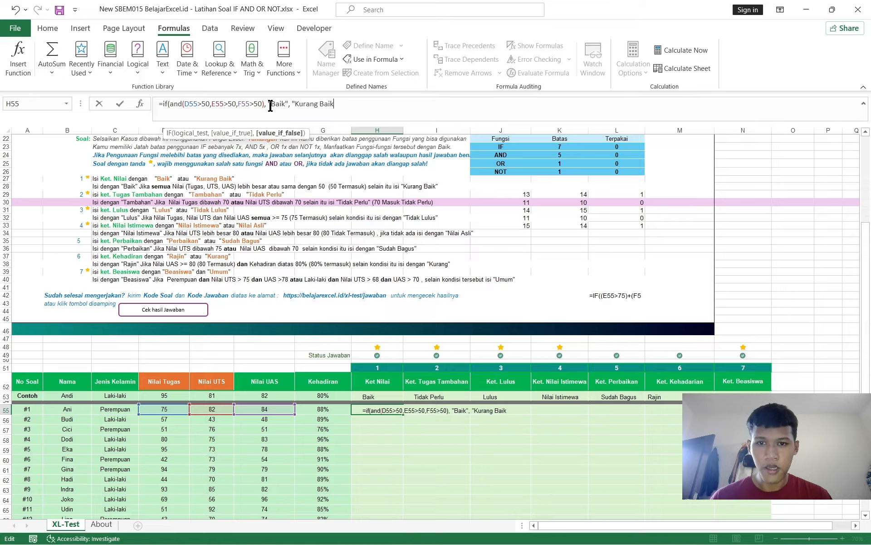
{"action": "type", "text": "\")"}
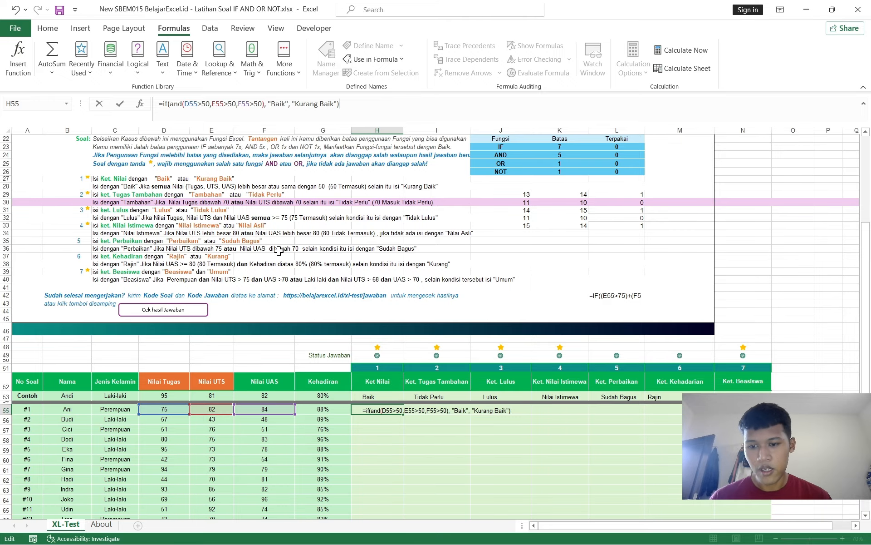
Step: Change the D55 and E55 conditions in the H55 AND test to >=50
{"action": "scroll", "coordinate": [288, 272], "scroll_direction": "down", "scroll_amount": 2}
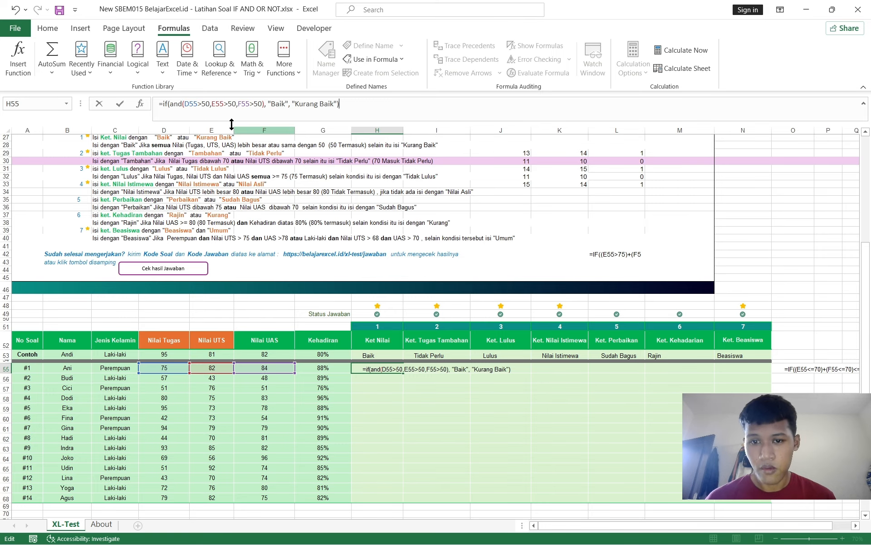
{"action": "left_click", "coordinate": [201, 104]}
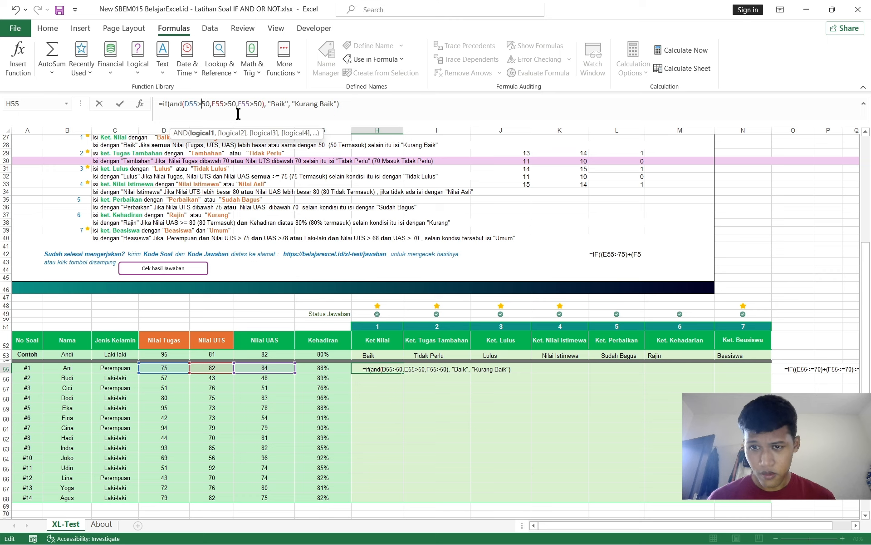
{"action": "type", "text": "="}
{"action": "key", "text": "BackSpace"}
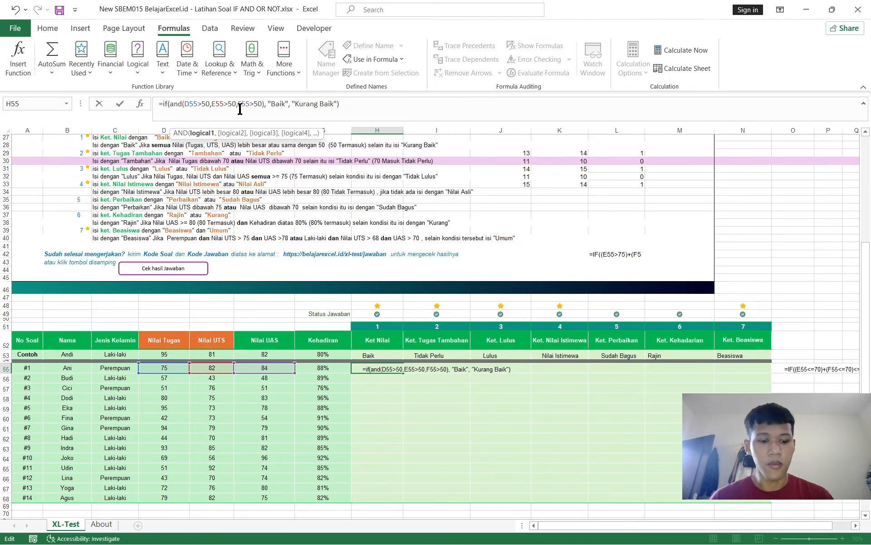
{"action": "type", "text": "="}
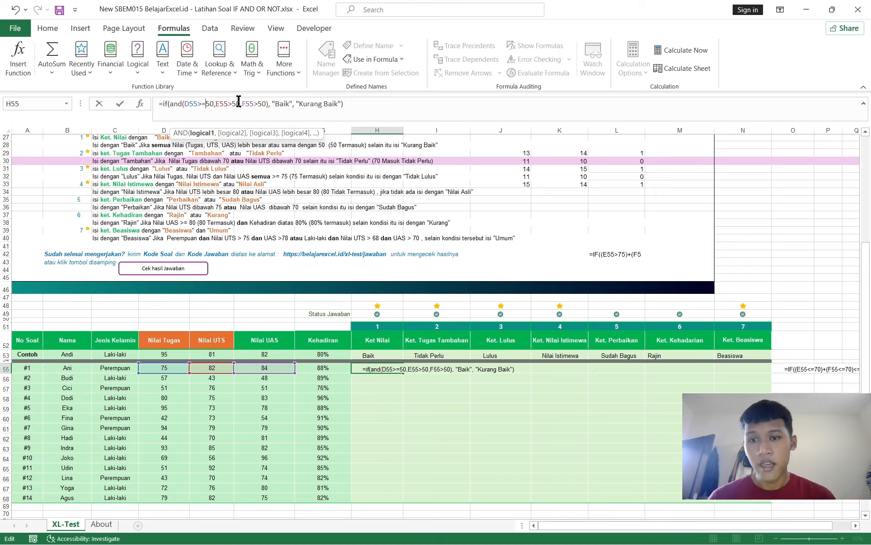
{"action": "left_click", "coordinate": [232, 104]}
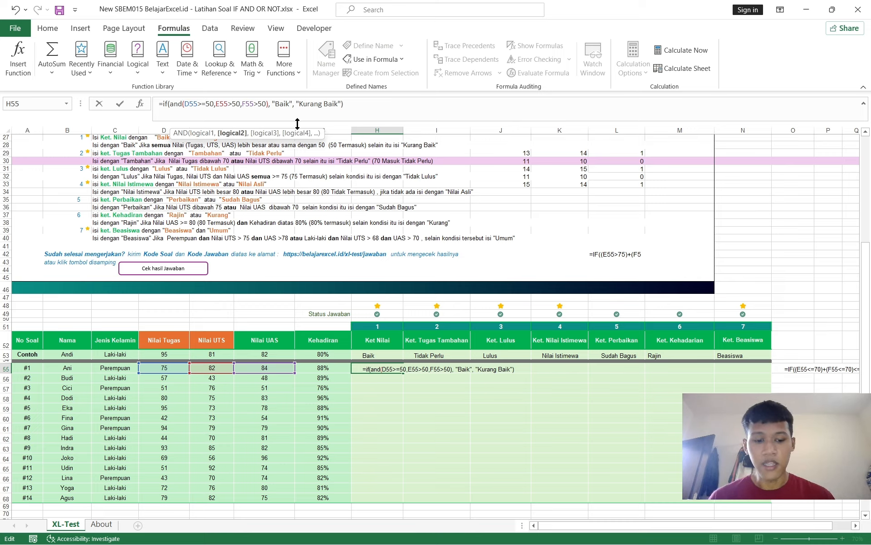
{"action": "type", "text": "="}
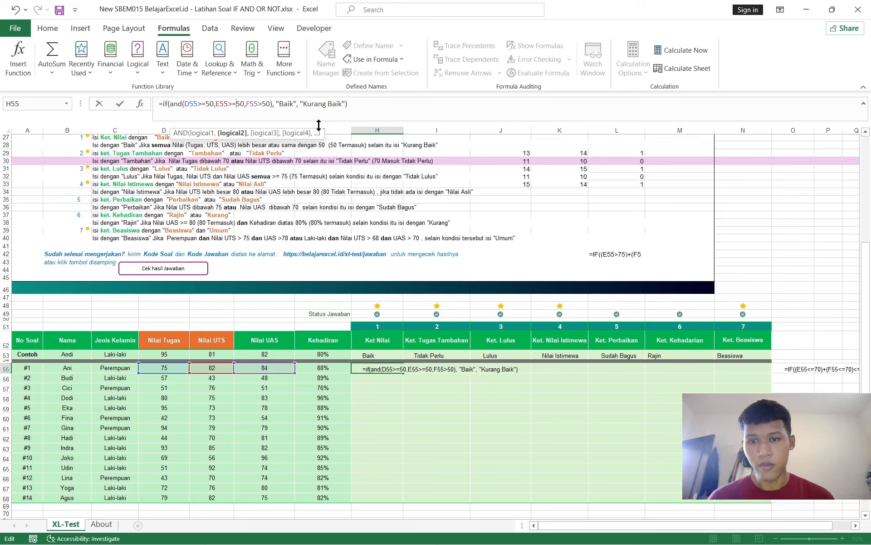
Step: Change the F55 condition in the AND test to >=50 and enter the H55 formula
{"action": "left_click", "coordinate": [263, 104]}
{"action": "type", "text": "-="}
{"action": "key", "text": "Return"}
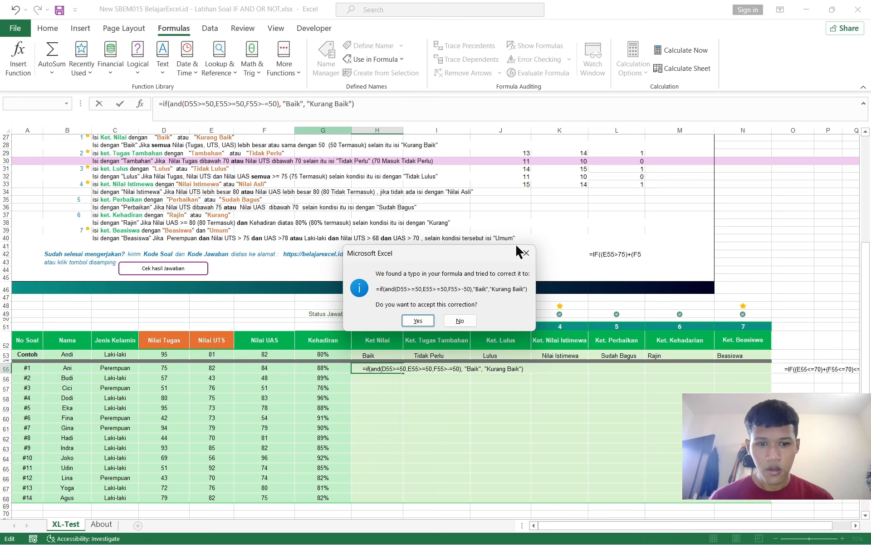
{"action": "left_click", "coordinate": [526, 252]}
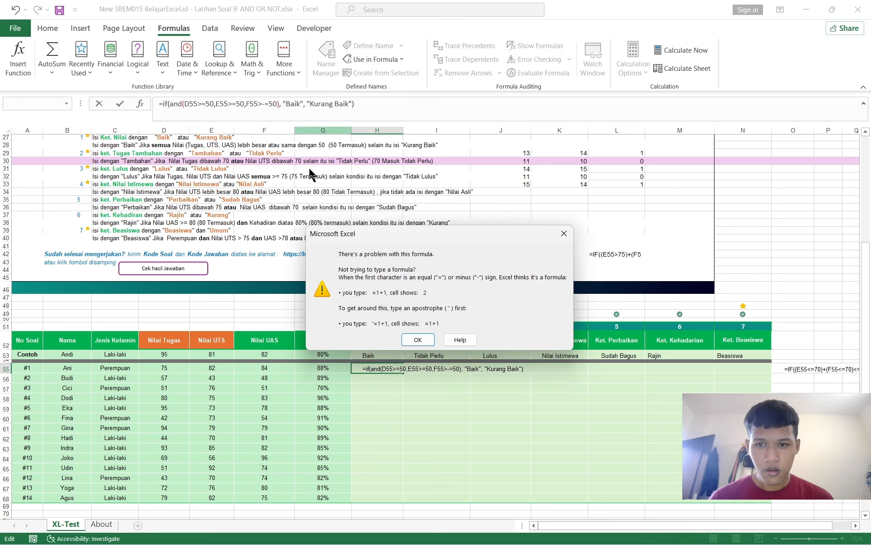
{"action": "left_click", "coordinate": [564, 234]}
{"action": "key", "text": "BackSpace"}
{"action": "key", "text": "Return"}
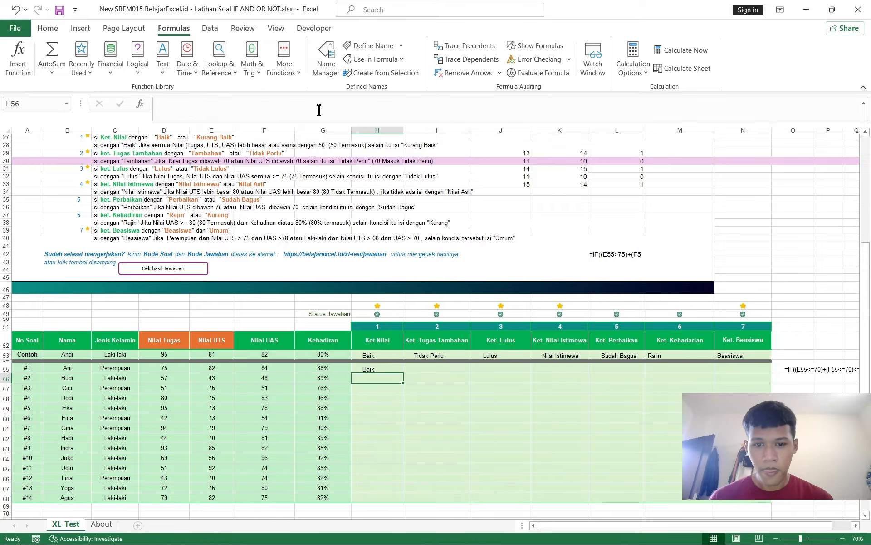
Step: Fill the Ket Nilai formula from H55 down through H68
{"action": "scroll", "coordinate": [379, 243], "scroll_direction": "down", "scroll_amount": 3}
{"action": "left_click", "coordinate": [391, 293]}
{"action": "scroll", "coordinate": [401, 249], "scroll_direction": "down", "scroll_amount": 3}
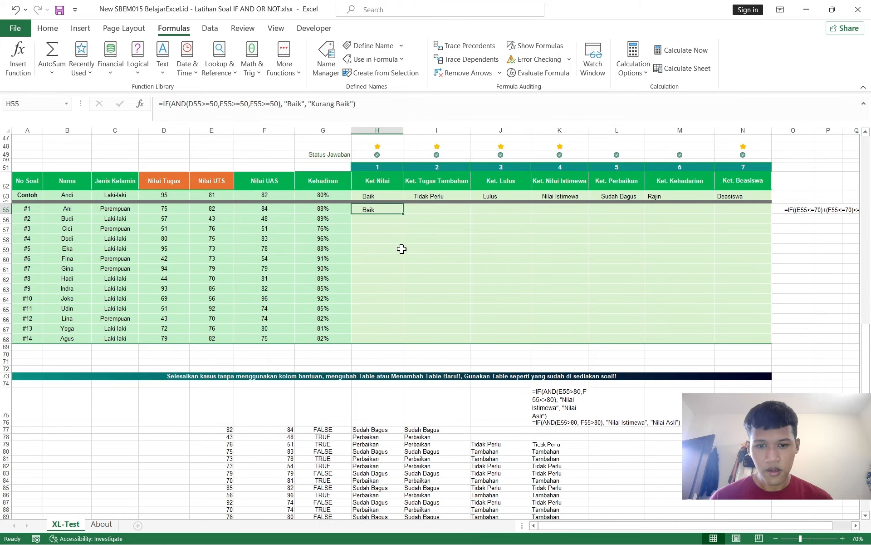
{"action": "key", "text": "Down"}
{"action": "key", "text": "Down"}
{"action": "key", "text": "Down"}
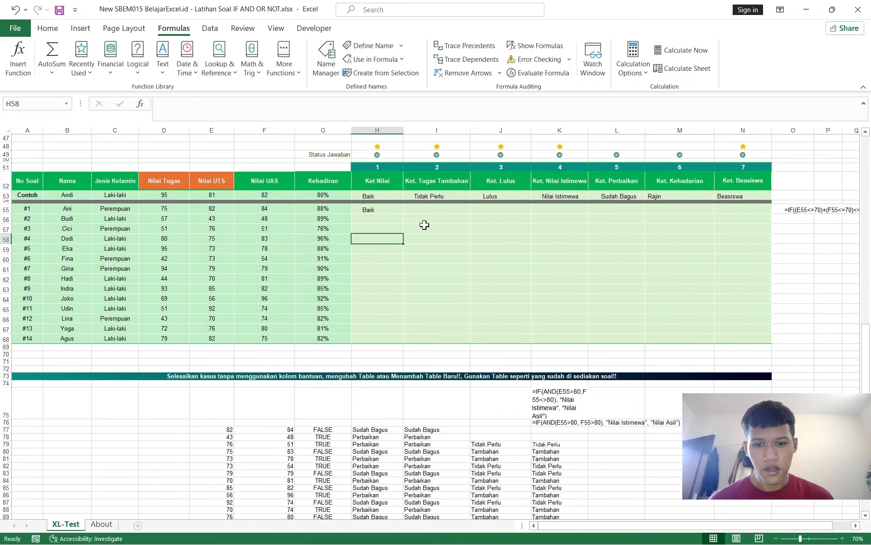
{"action": "key", "text": "ctrl+Down"}
{"action": "key", "text": "Up"}
{"action": "key", "text": "Up"}
{"action": "key", "text": "Up"}
{"action": "key", "text": "Up"}
{"action": "key", "text": "Up"}
{"action": "key", "text": "Up"}
{"action": "key", "text": "Up"}
{"action": "key", "text": "Up"}
{"action": "key", "text": "Up"}
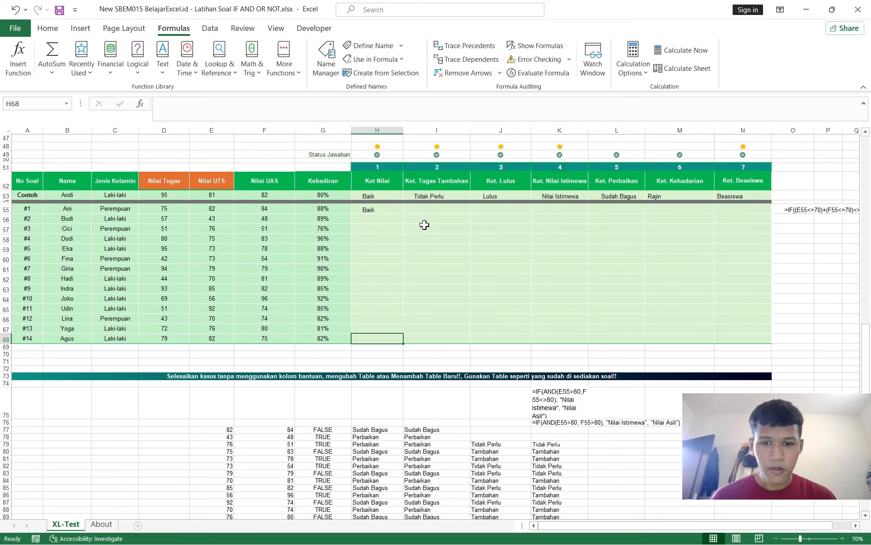
{"action": "key", "text": "ctrl+shift+Up"}
{"action": "key", "text": "ctrl+d"}
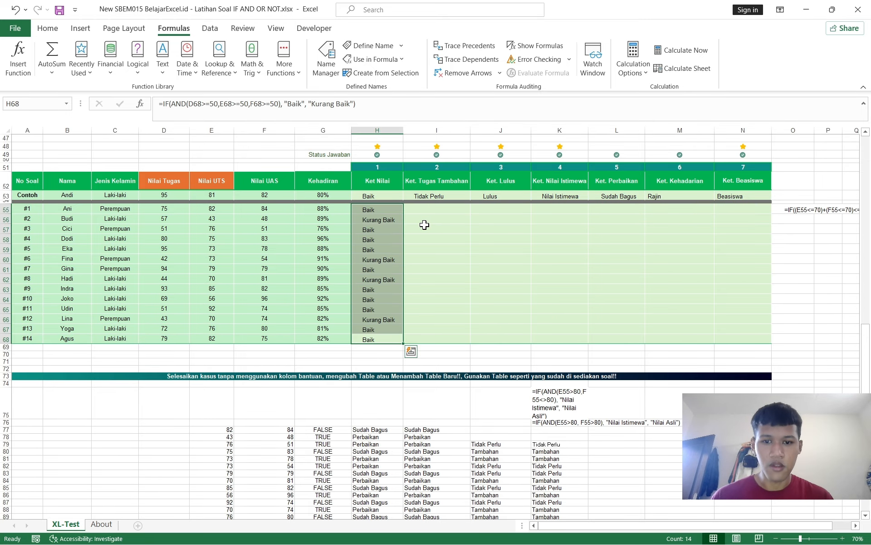
Step: Start a Ket. Tugas Tambahan formula in I55 with AND nested inside IF, consulting the exercise instructions and function limits
{"action": "left_click", "coordinate": [429, 210]}
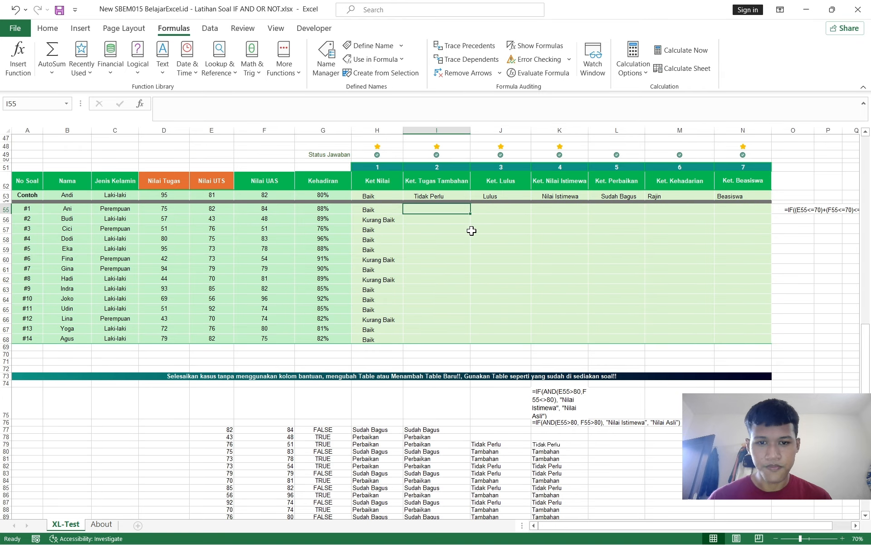
{"action": "scroll", "coordinate": [472, 232], "scroll_direction": "up", "scroll_amount": 2}
{"action": "type", "text": "="}
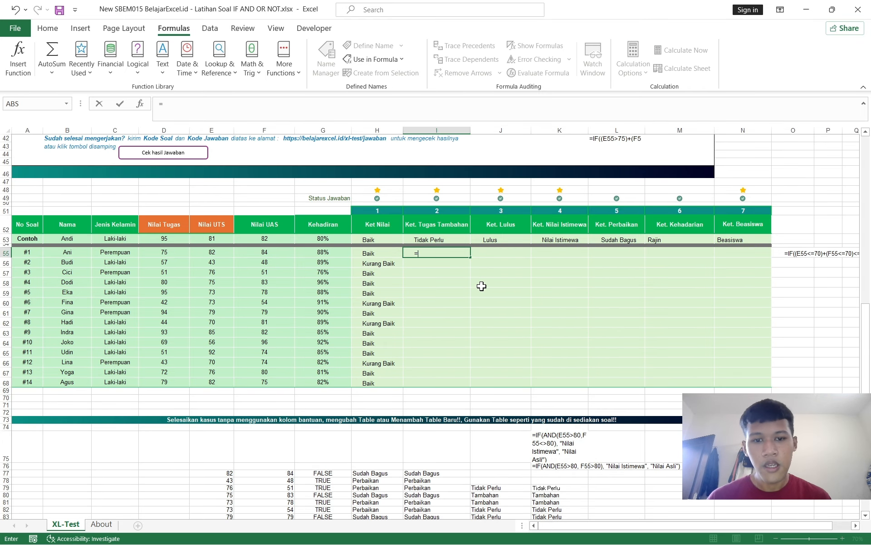
{"action": "scroll", "coordinate": [481, 286], "scroll_direction": "up", "scroll_amount": 2}
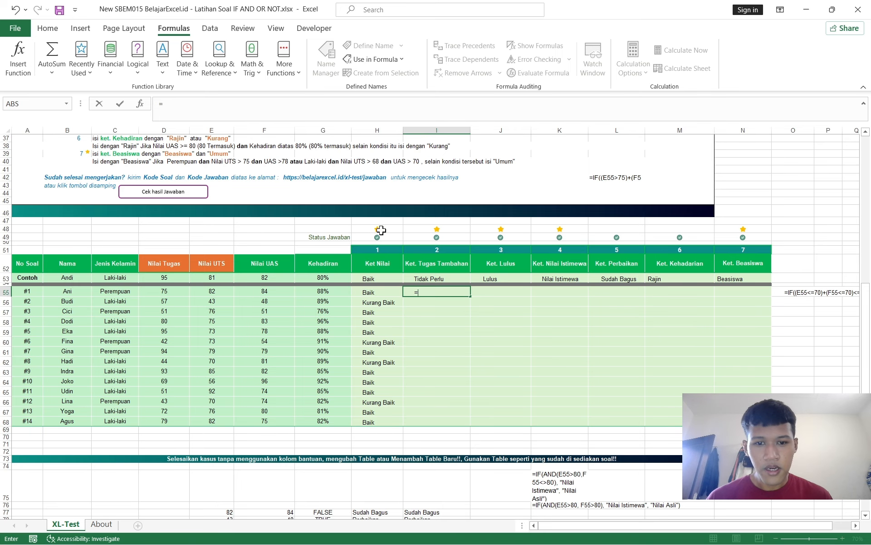
{"action": "scroll", "coordinate": [654, 234], "scroll_direction": "up", "scroll_amount": 5}
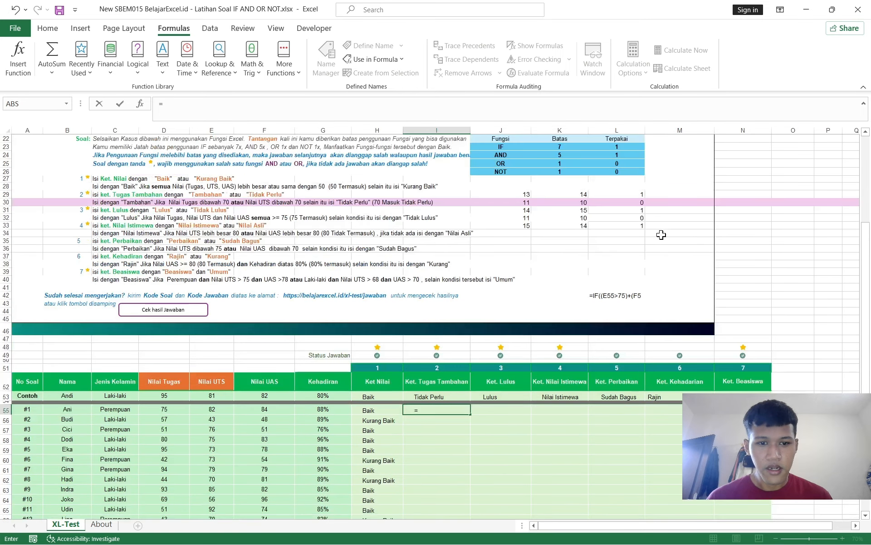
{"action": "scroll", "coordinate": [467, 330], "scroll_direction": "up", "scroll_amount": 5}
{"action": "scroll", "coordinate": [179, 243], "scroll_direction": "down", "scroll_amount": 1}
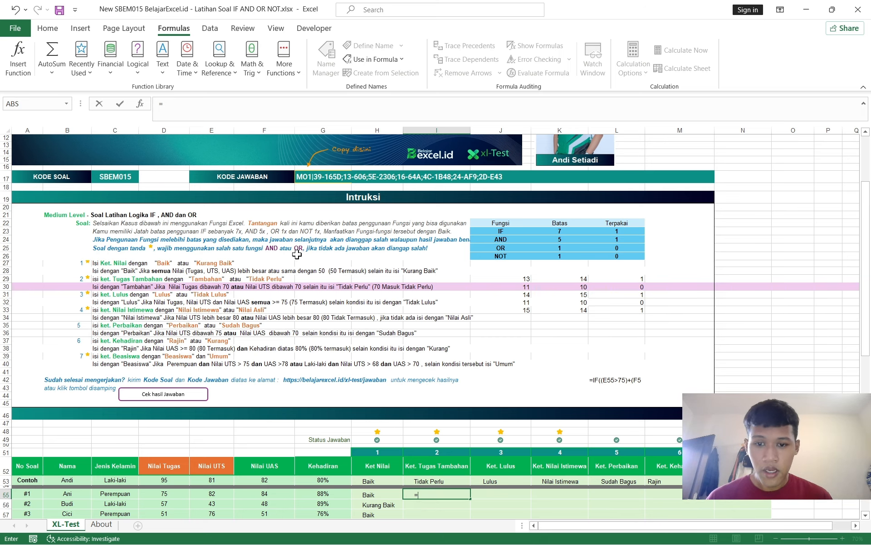
{"action": "scroll", "coordinate": [433, 254], "scroll_direction": "down", "scroll_amount": 4}
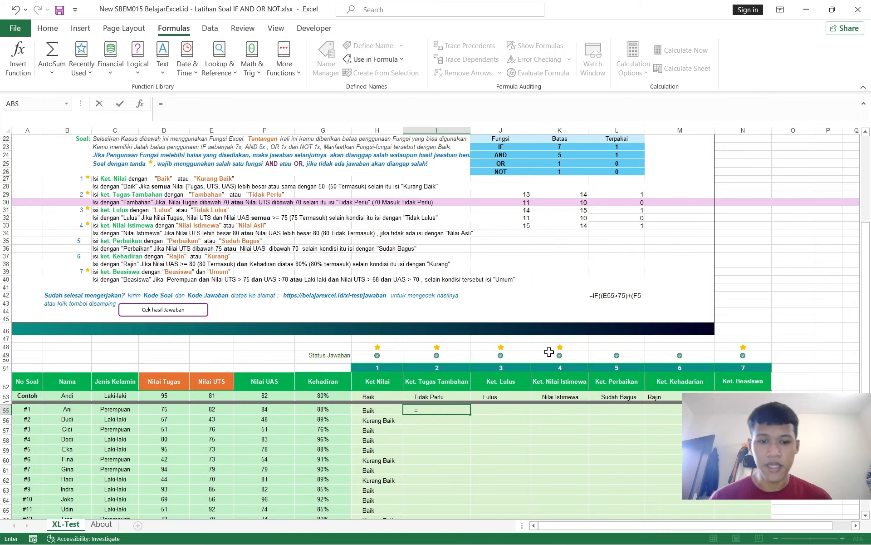
{"action": "scroll", "coordinate": [563, 345], "scroll_direction": "down", "scroll_amount": 2}
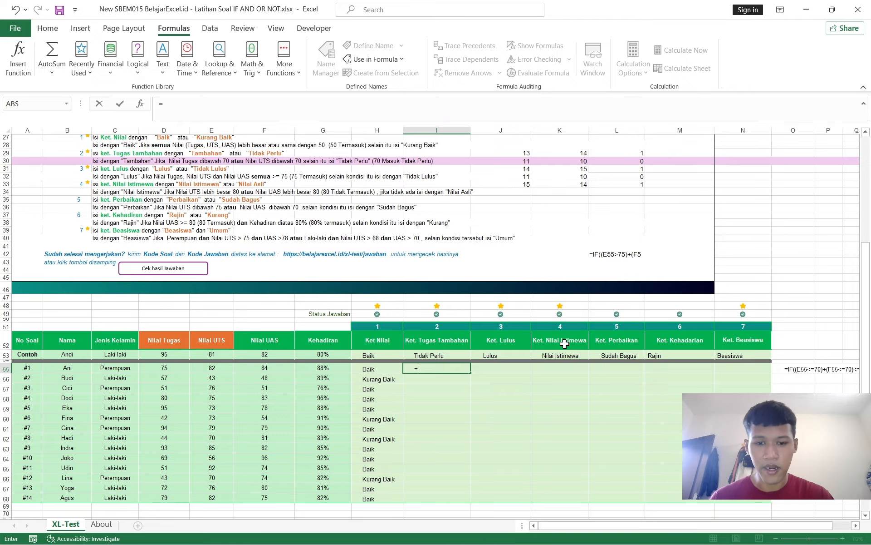
{"action": "type", "text": "if("}
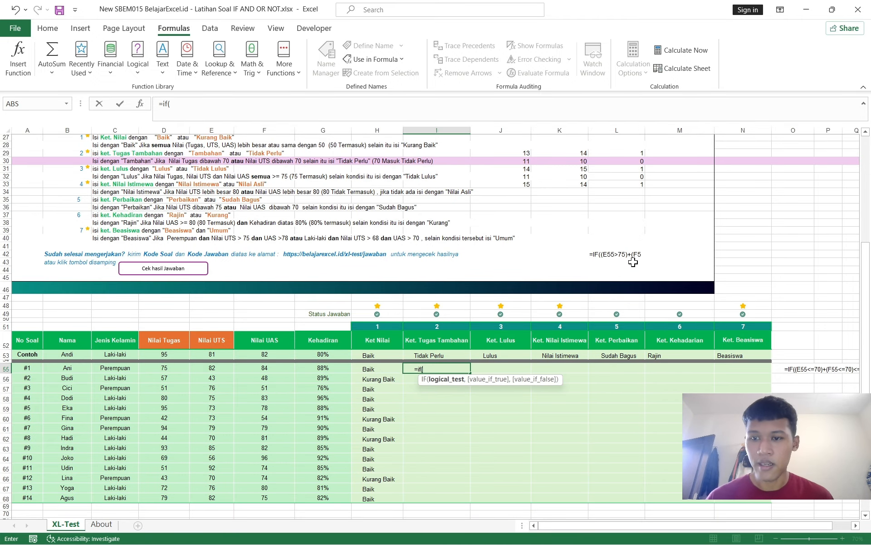
{"action": "scroll", "coordinate": [440, 222], "scroll_direction": "up", "scroll_amount": 2}
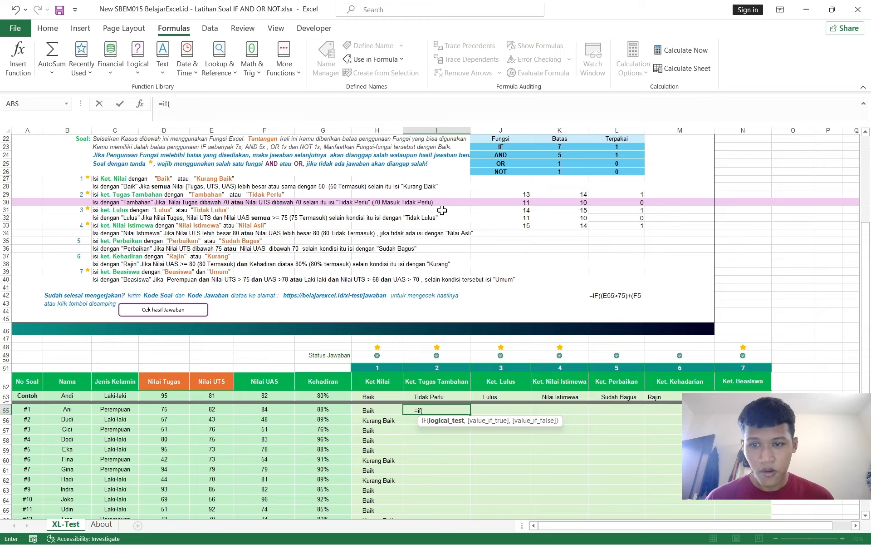
{"action": "left_click", "coordinate": [282, 111]}
{"action": "type", "text": "and("}
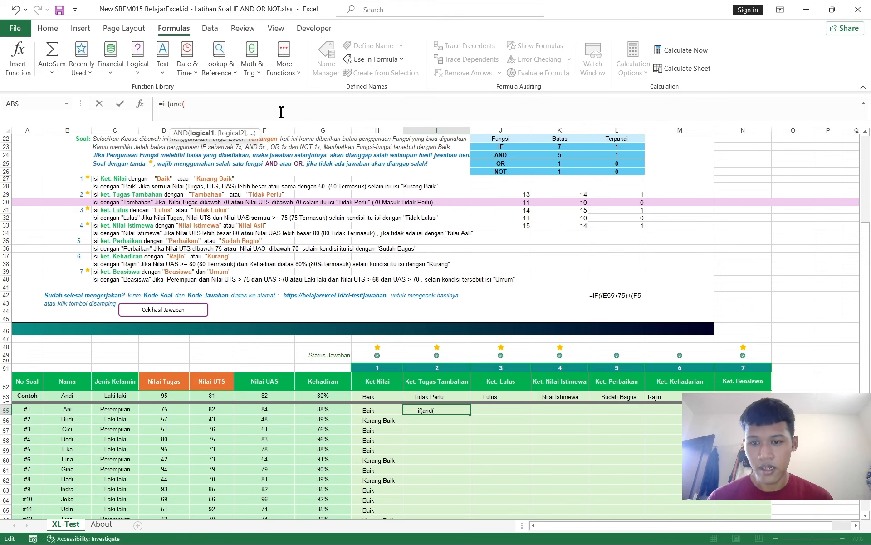
Step: Add the conditions D55<=70 and E55<=70 to the AND test in I55
{"action": "left_click", "coordinate": [174, 415]}
{"action": "type", "text": "<=70"}
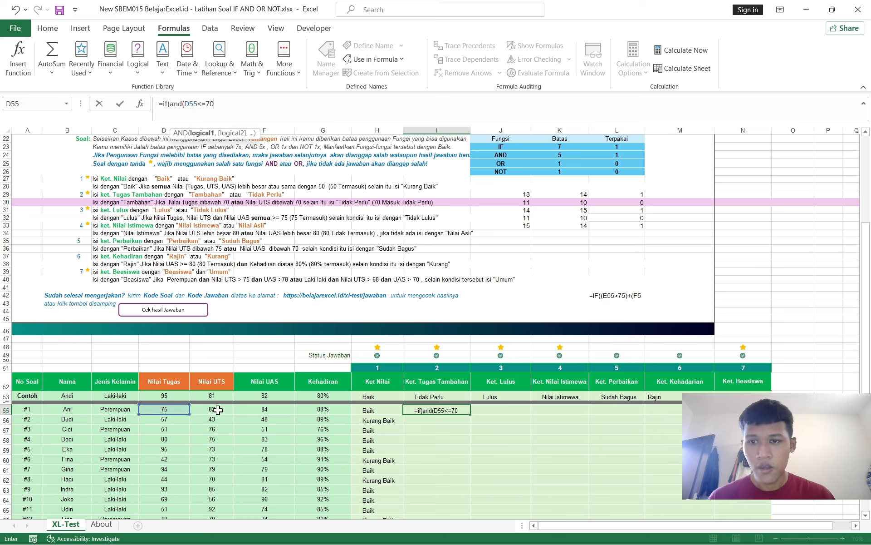
{"action": "type", "text": ","}
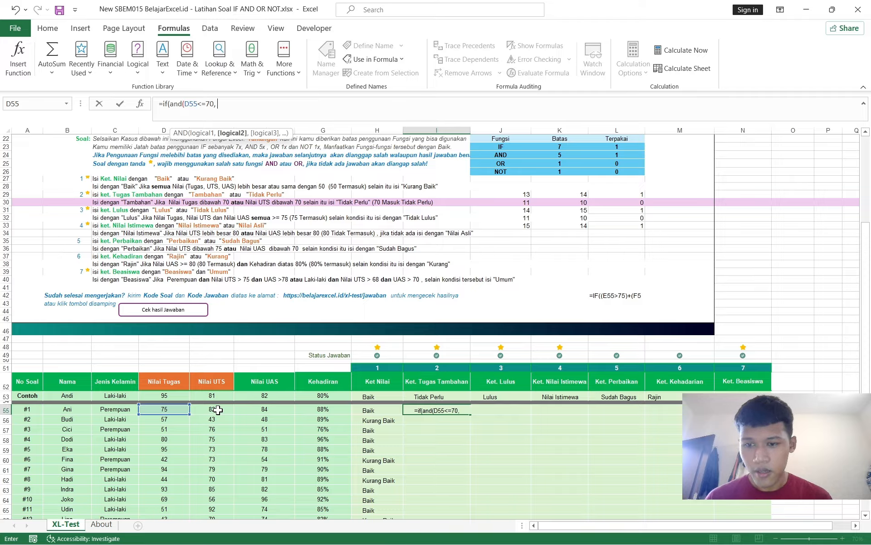
{"action": "left_click", "coordinate": [219, 410]}
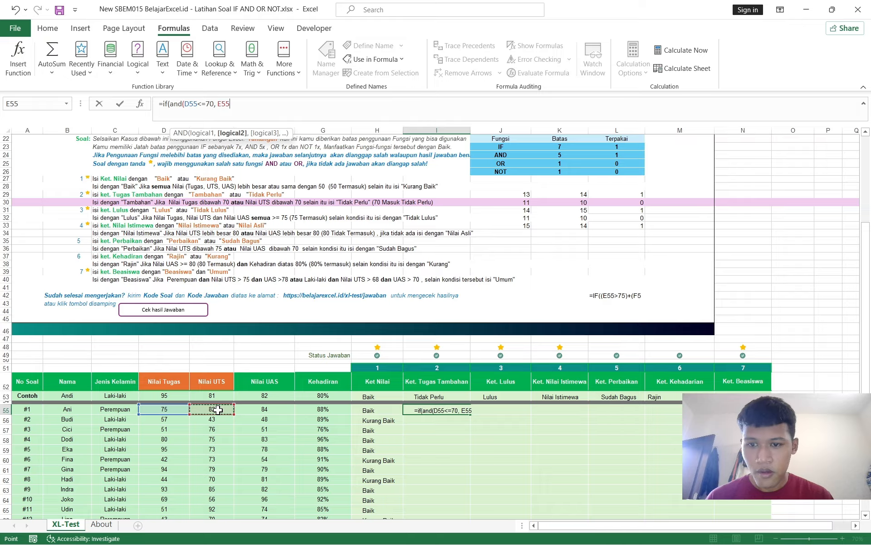
{"action": "type", "text": "<=70"}
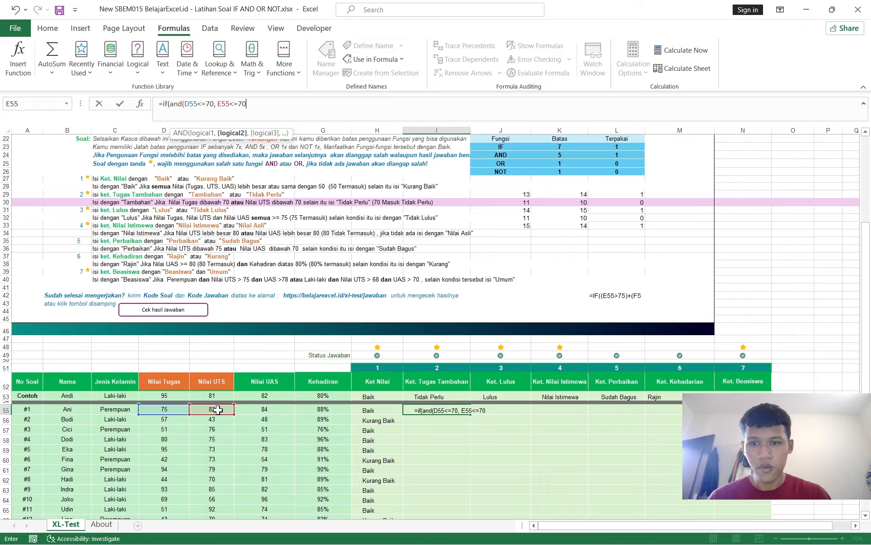
Step: Close the AND test, add "Tambahan as the true value and try to enter the I55 formula, declining the suggested correction
{"action": "type", "text": "), \"Tambahan"}
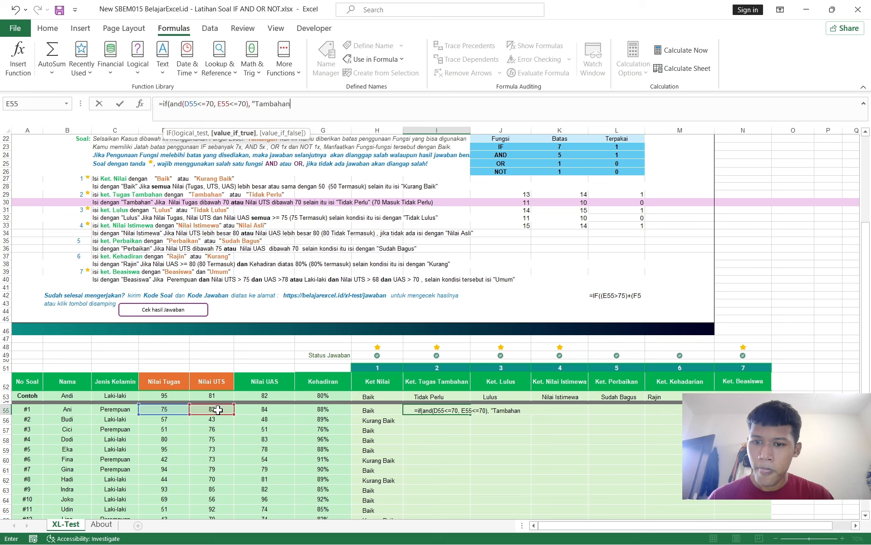
{"action": "key", "text": "Return"}
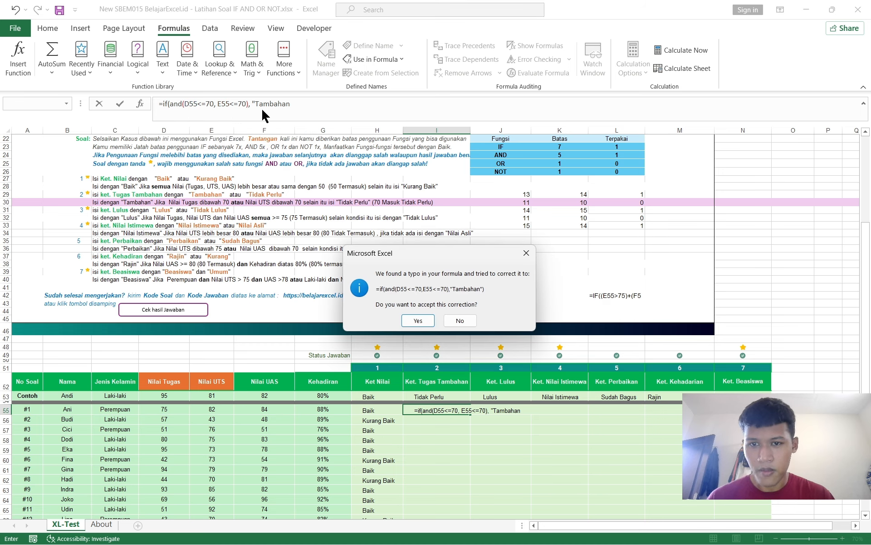
{"action": "left_click", "coordinate": [526, 253]}
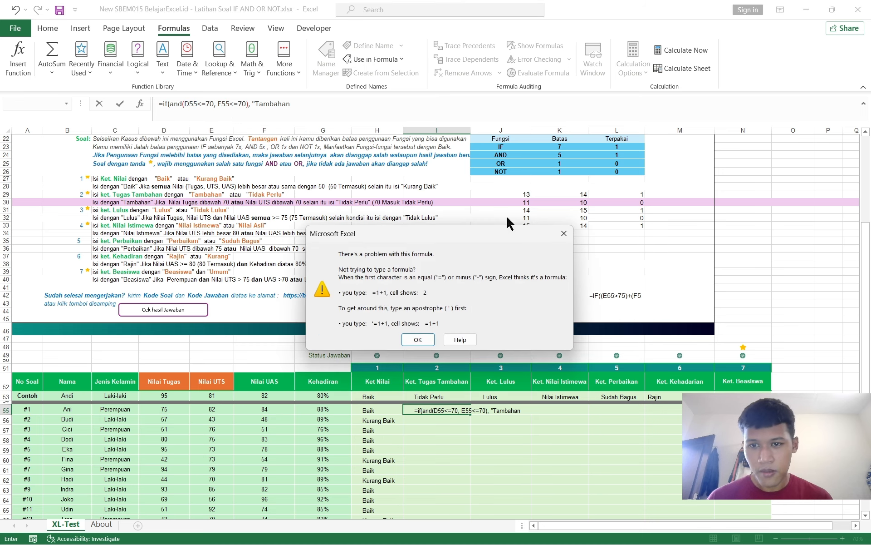
{"action": "left_click", "coordinate": [564, 233]}
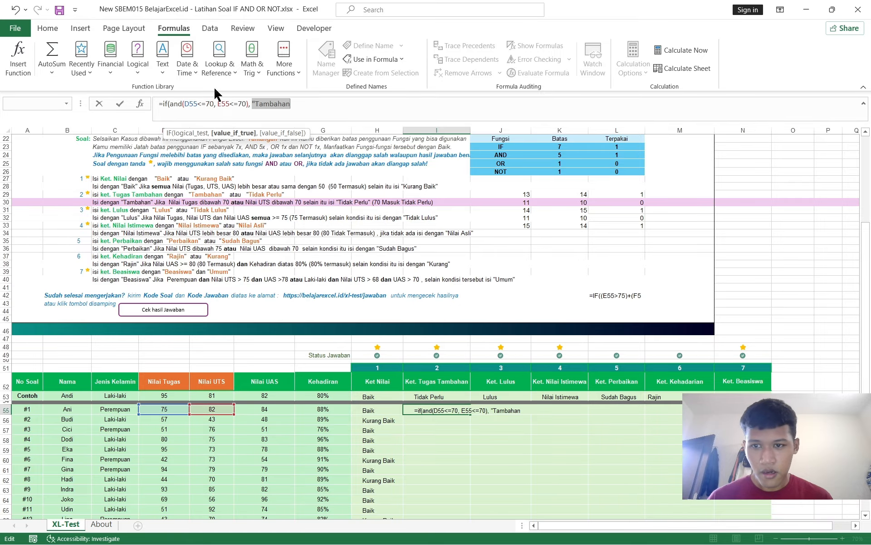
Step: Change both AND conditions in the I55 formula to D55>=70 and E55>=70
{"action": "left_click", "coordinate": [202, 103]}
{"action": "key", "text": "BackSpace"}
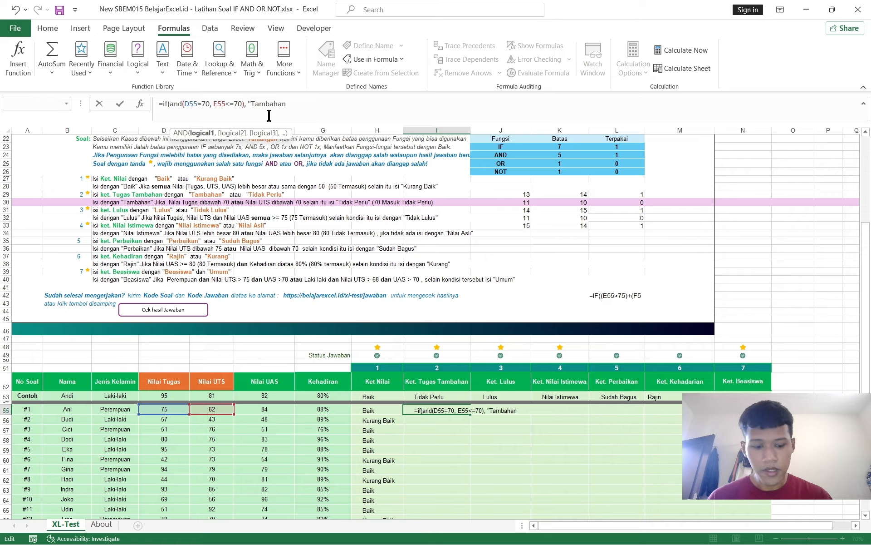
{"action": "type", "text": ">"}
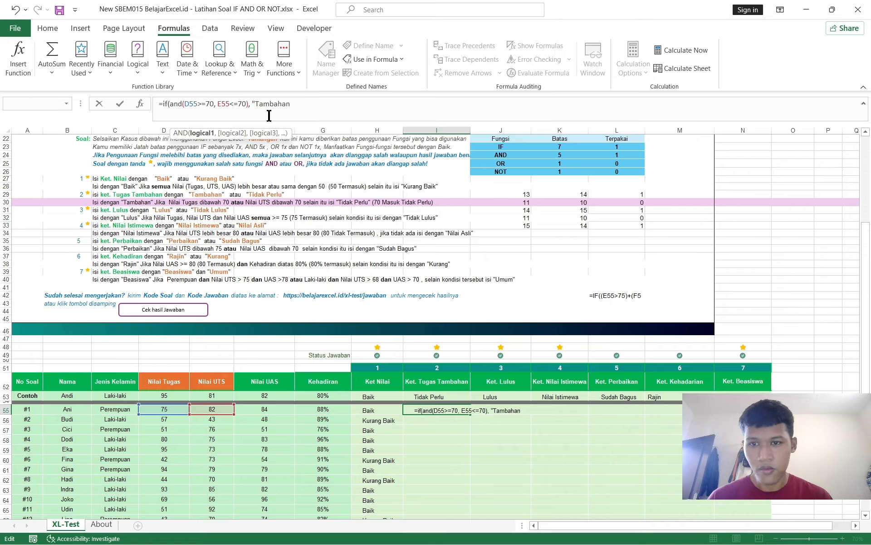
{"action": "left_click", "coordinate": [237, 103]}
{"action": "key", "text": "BackSpace"}
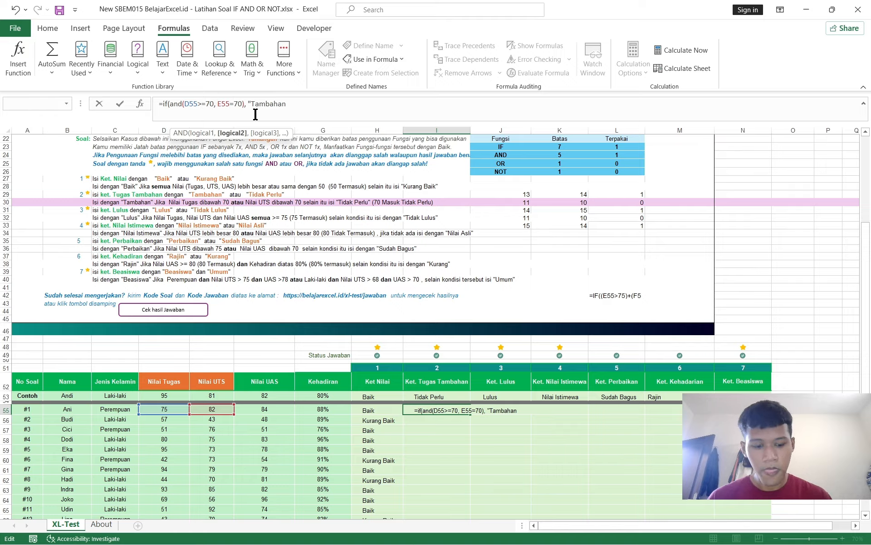
{"action": "type", "text": ">"}
Step: Replace the true value in I55 with "Tidak Perlu", add "Tambahan" as the false value and enter the formula
{"action": "left_click", "coordinate": [318, 106]}
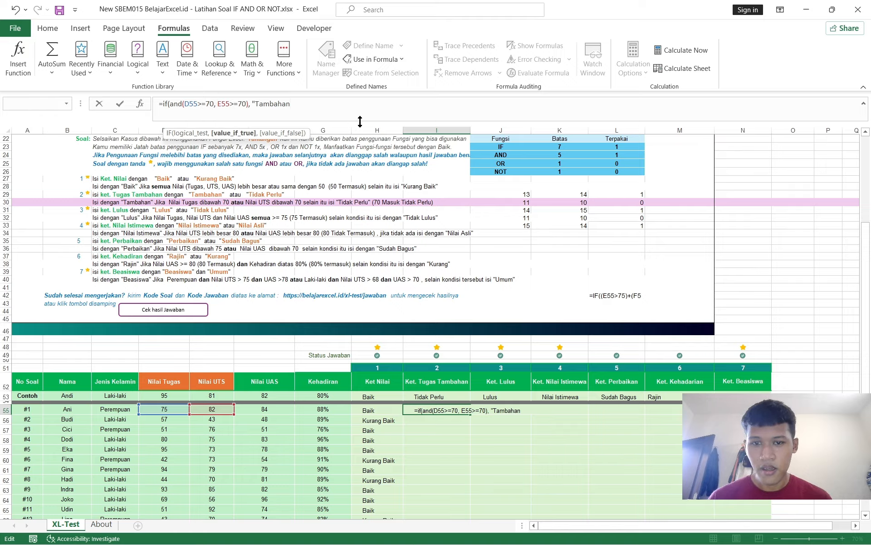
{"action": "key", "text": "BackSpace"}
{"action": "key", "text": "BackSpace"}
{"action": "key", "text": "BackSpace"}
{"action": "key", "text": "BackSpace"}
{"action": "key", "text": "BackSpace"}
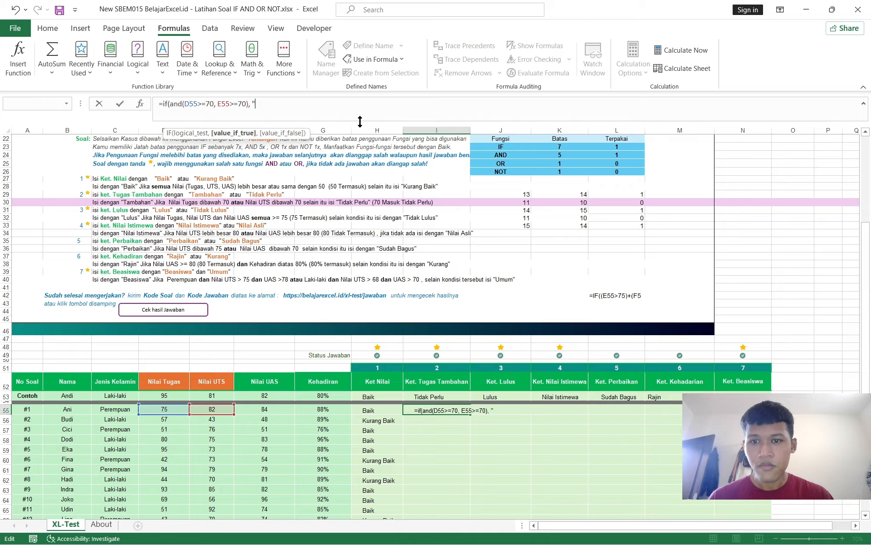
{"action": "type", "text": "Tidak Perlu"}
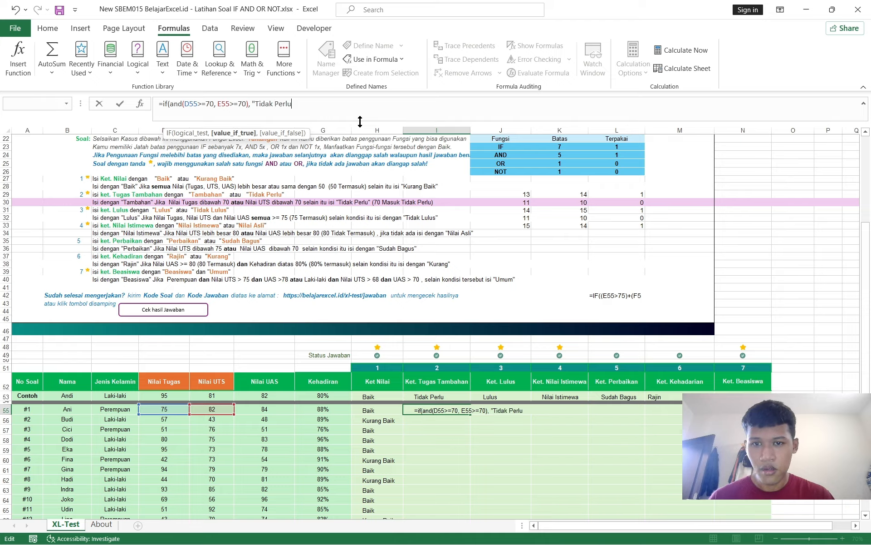
{"action": "type", "text": "\", \"Tambahan"}
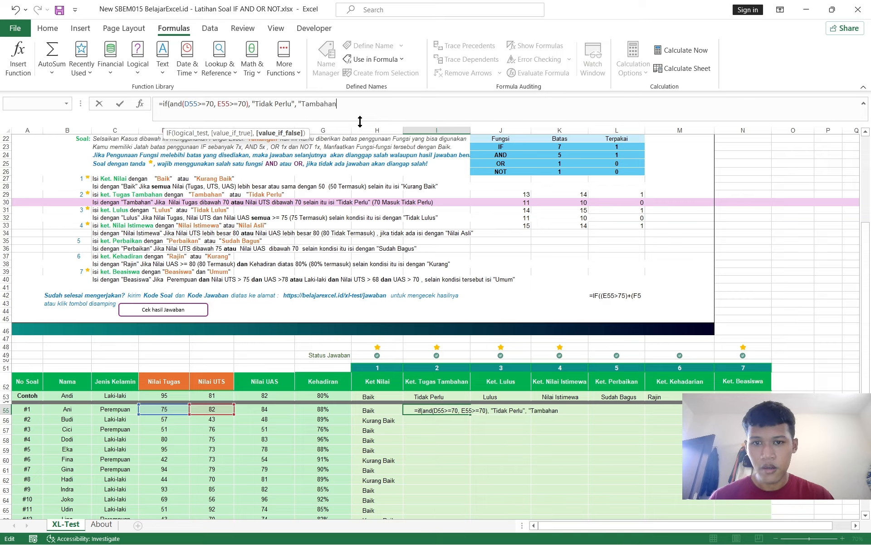
{"action": "type", "text": "\""}
{"action": "key", "text": "Return"}
Step: Fill the Ket. Tugas Tambahan formula from I55 down through I68
{"action": "scroll", "coordinate": [541, 262], "scroll_direction": "down", "scroll_amount": 7}
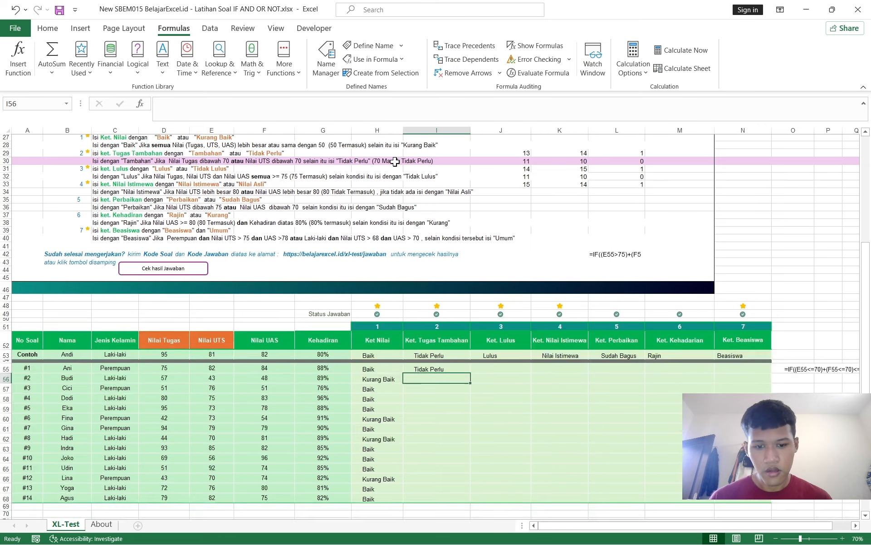
{"action": "left_click", "coordinate": [450, 252]}
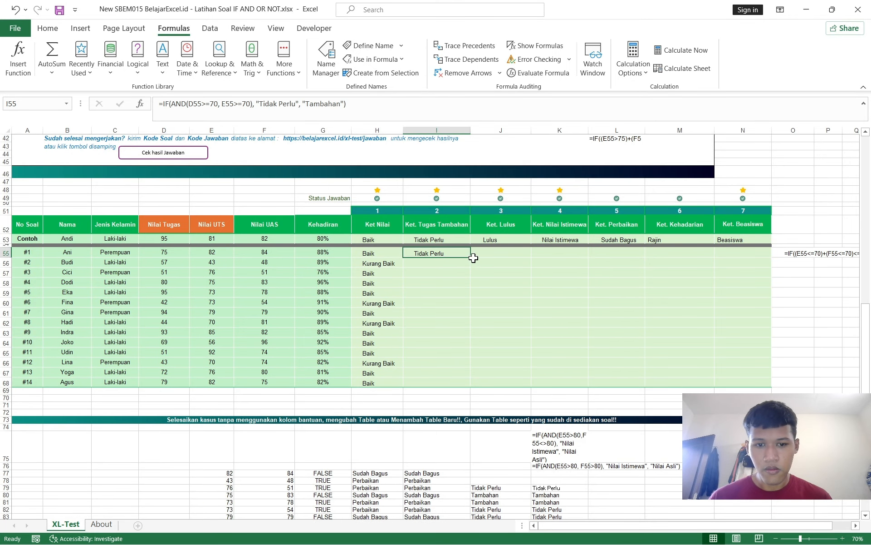
{"action": "double_click", "coordinate": [468, 258]}
{"action": "left_click", "coordinate": [443, 253]}
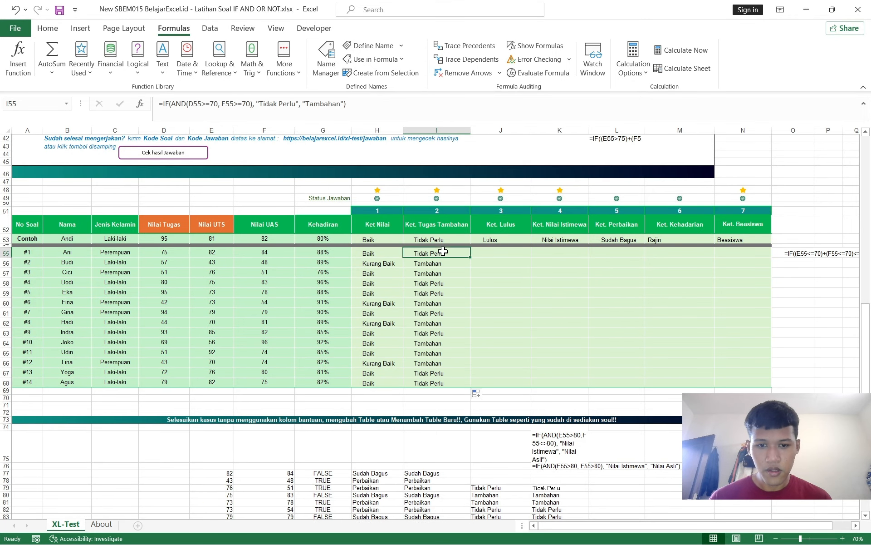
Step: Start a Ket. Lulus formula in J55 with AND nested inside IF, referencing D55, E55 and F55 as separate arguments
{"action": "left_click", "coordinate": [497, 253]}
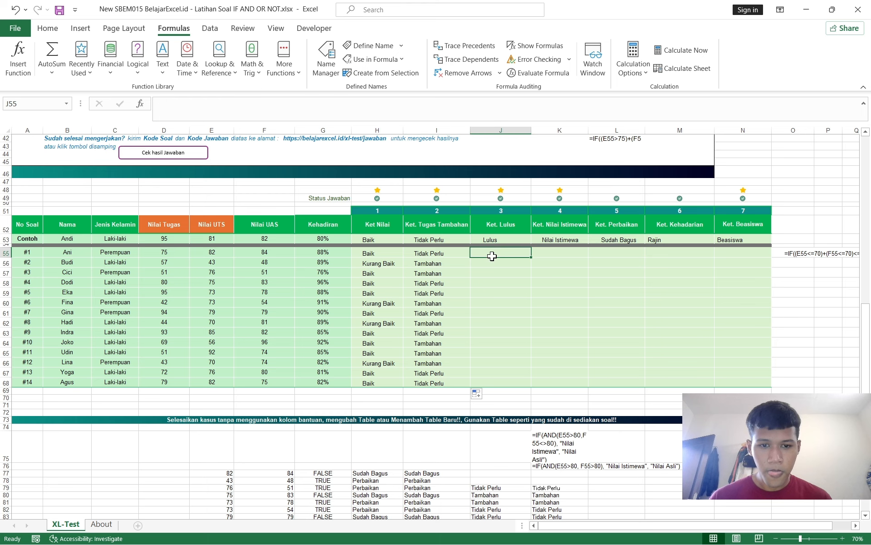
{"action": "scroll", "coordinate": [548, 249], "scroll_direction": "up", "scroll_amount": 7}
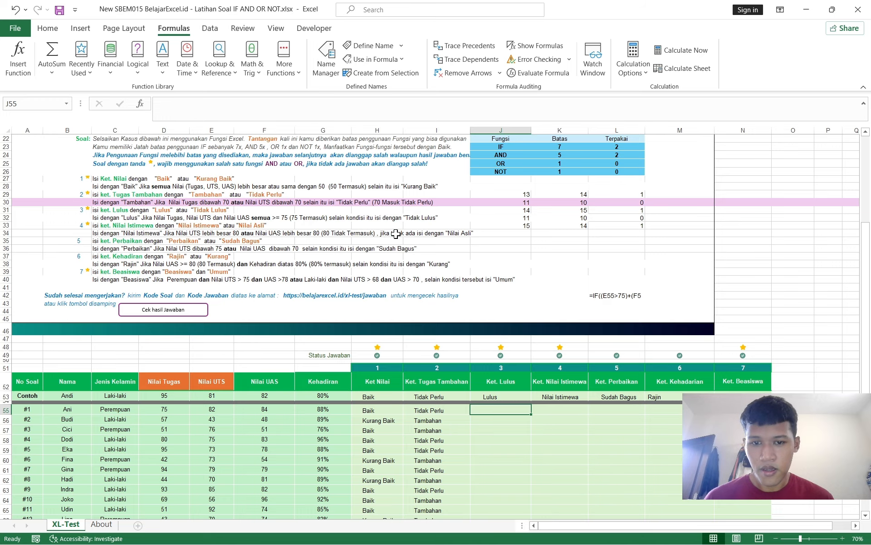
{"action": "type", "text": "="}
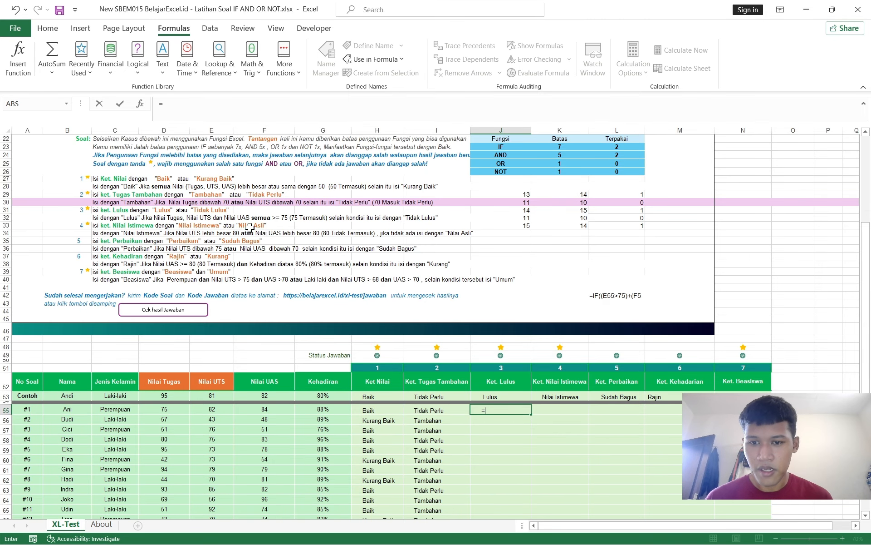
{"action": "type", "text": "if(and("}
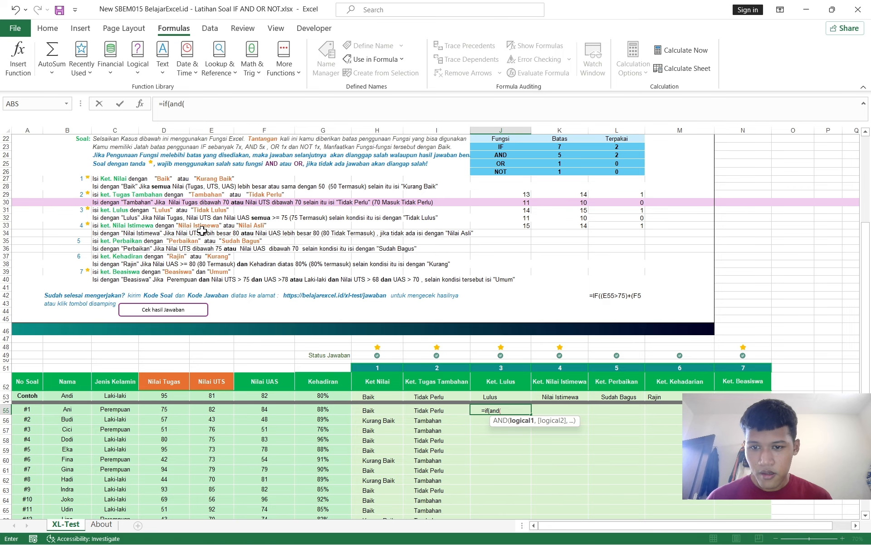
{"action": "left_click", "coordinate": [174, 408]}
{"action": "type", "text": ","}
{"action": "left_click", "coordinate": [218, 410]}
{"action": "type", "text": ","}
{"action": "left_click", "coordinate": [256, 409]}
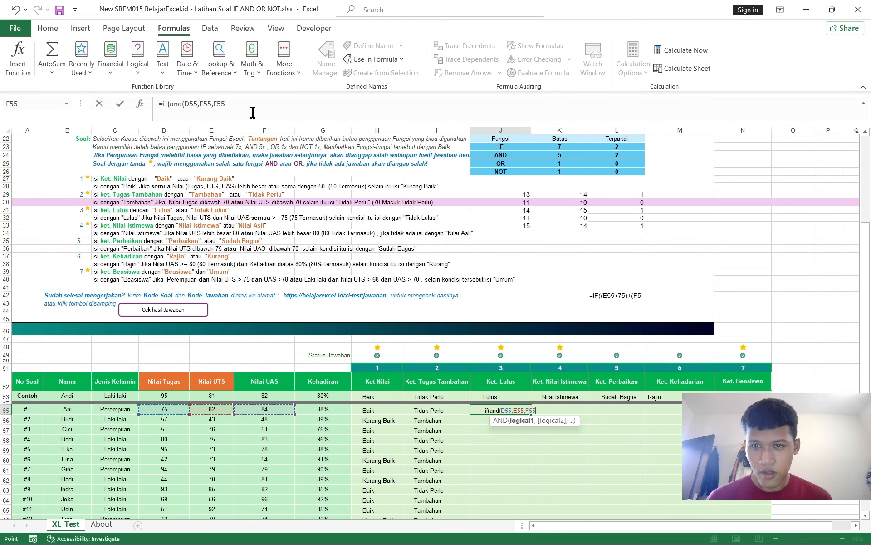
Step: Add the comparison >=75 to each of the D55, E55 and F55 references in the J55 AND test
{"action": "left_click", "coordinate": [253, 103]}
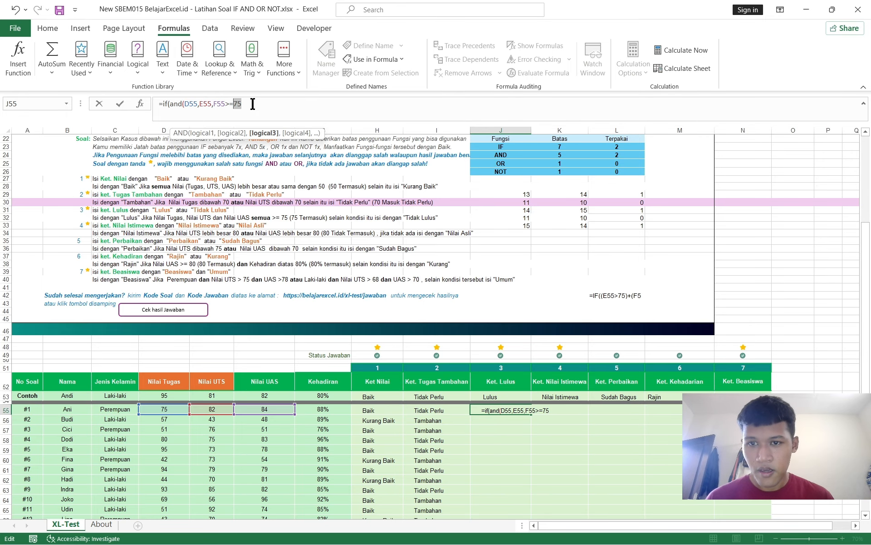
{"action": "left_click", "coordinate": [200, 104]}
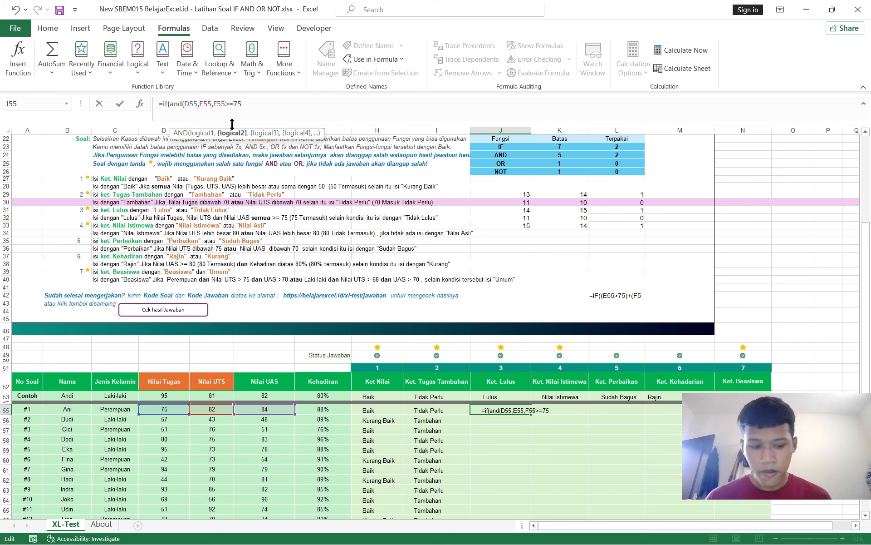
{"action": "key", "text": "Left"}
{"action": "type", "text": ">=75"}
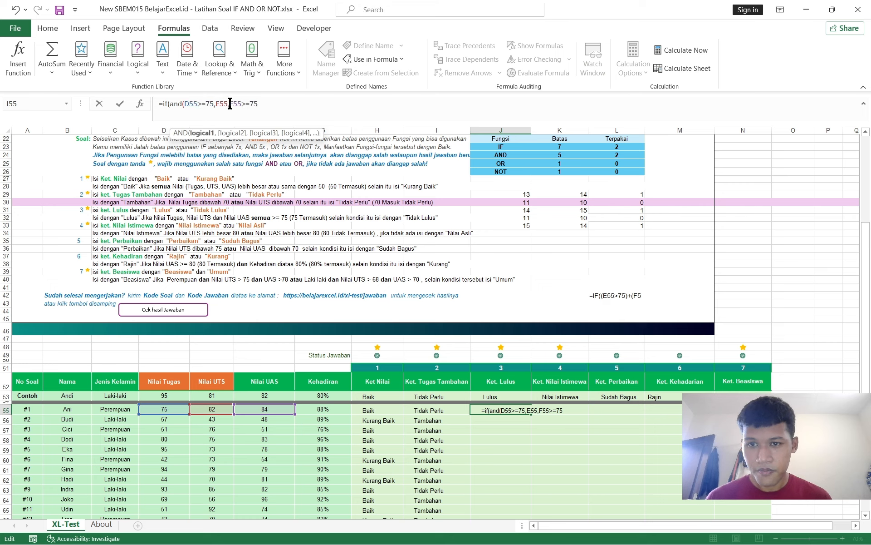
{"action": "left_click", "coordinate": [229, 104]}
{"action": "type", "text": ">=75"}
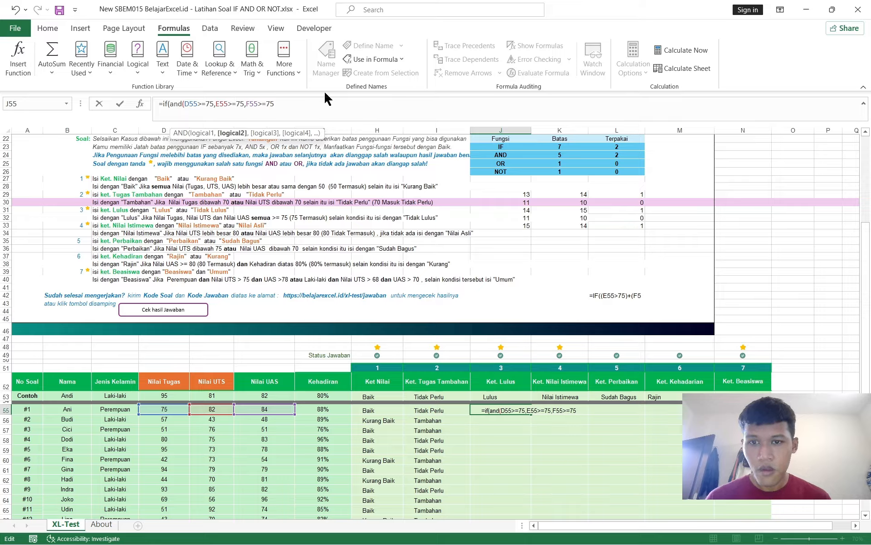
Step: Close the AND test in J55, return "Lulus" if true and "Tidak Lulus" if false, and enter the formula
{"action": "left_click", "coordinate": [315, 104]}
{"action": "type", "text": "),"}
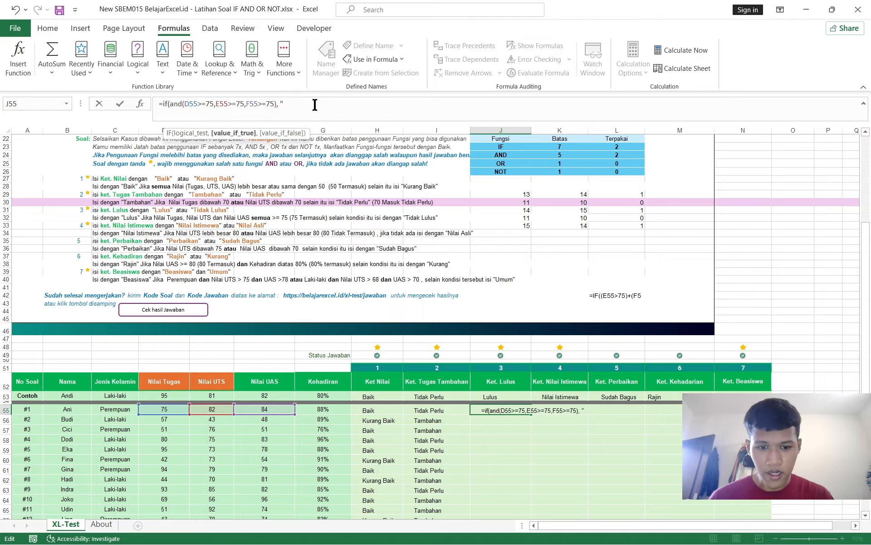
{"action": "type", "text": "\"Lulus\""}
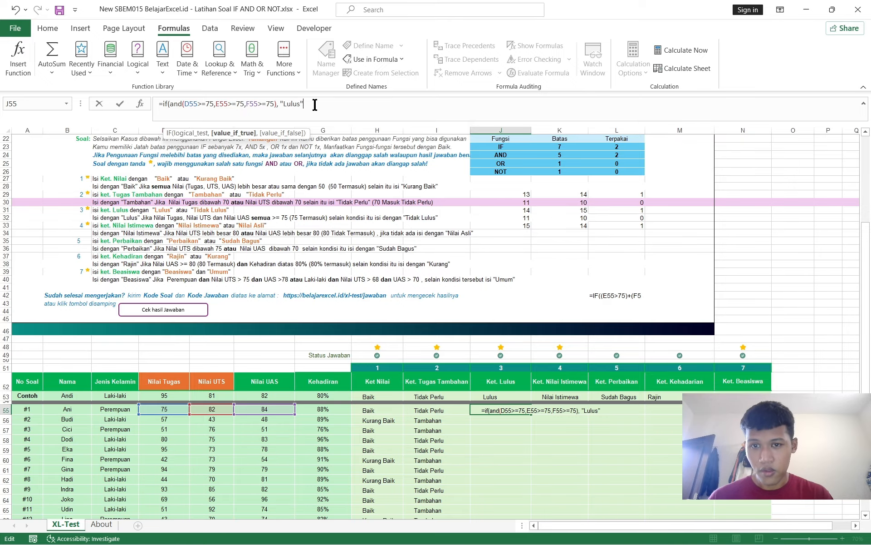
{"action": "type", "text": ", "}
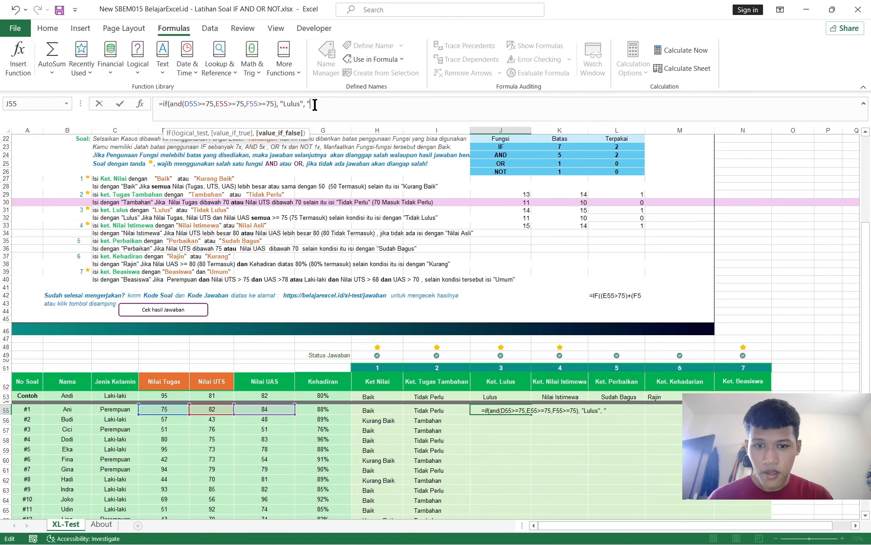
{"action": "type", "text": "\"Tidak L"}
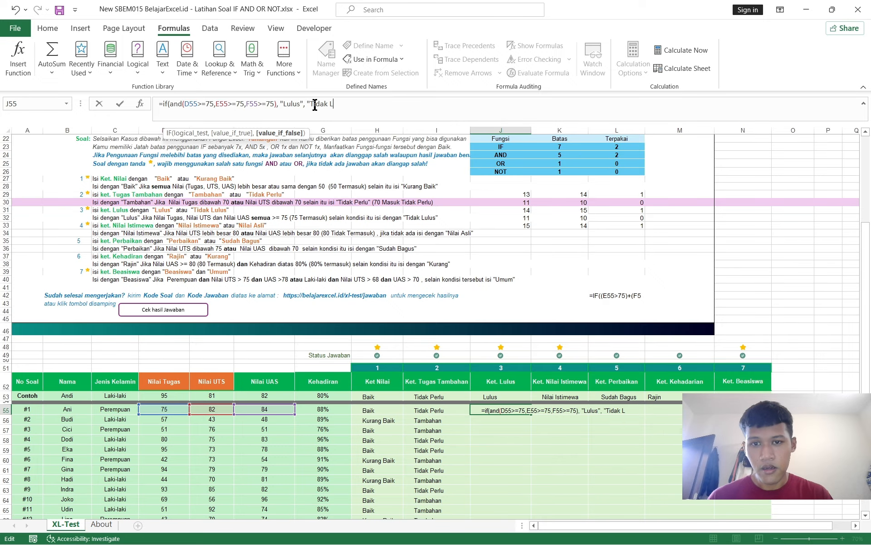
{"action": "type", "text": "ulus\")"}
{"action": "key", "text": "Return"}
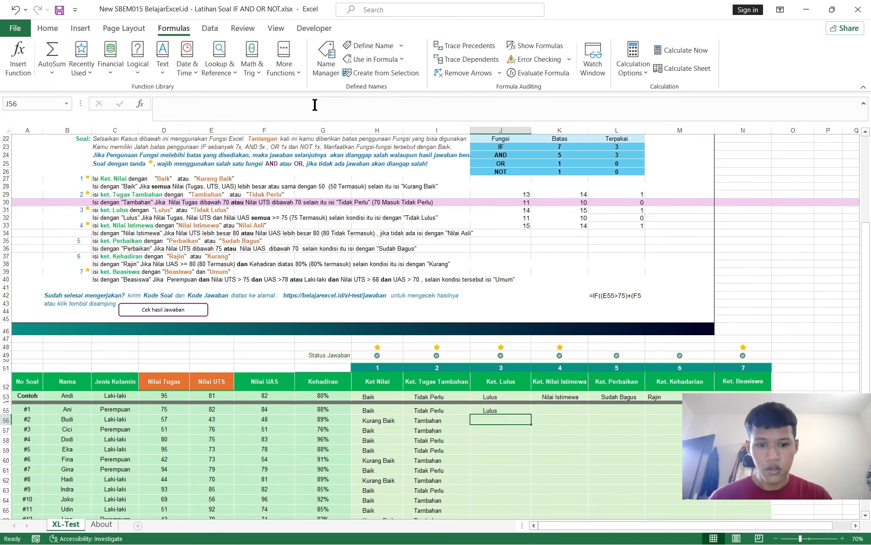
Step: Fill the Ket. Lulus formula from J55 down through J68
{"action": "scroll", "coordinate": [500, 227], "scroll_direction": "down", "scroll_amount": 5}
{"action": "left_click", "coordinate": [490, 292]}
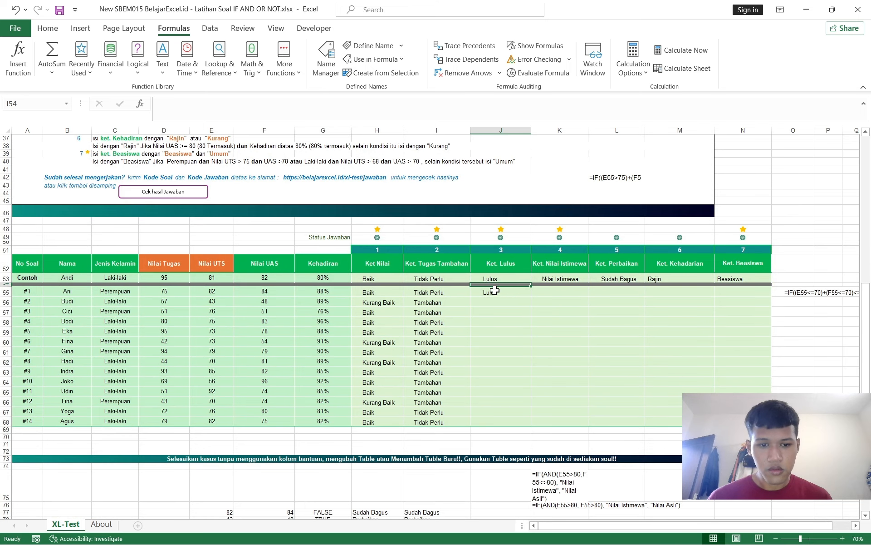
{"action": "double_click", "coordinate": [530, 297]}
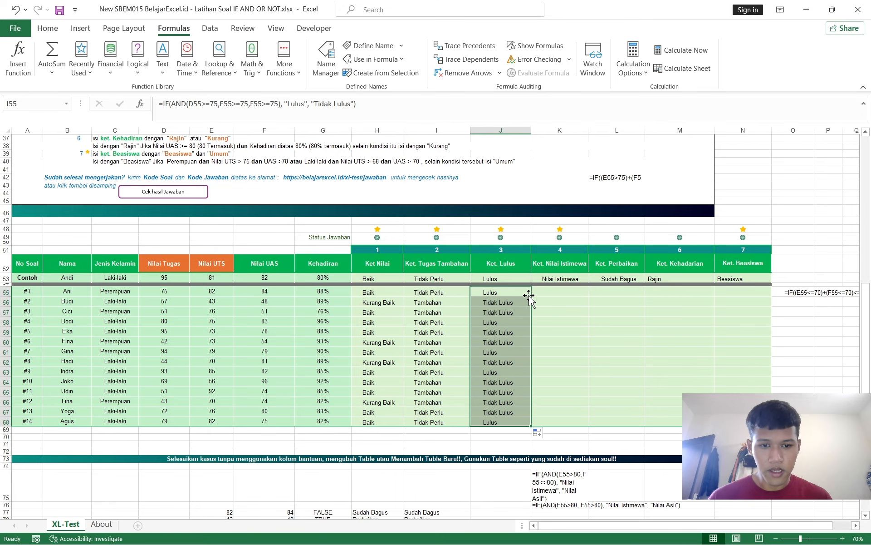
{"action": "left_click", "coordinate": [560, 292]}
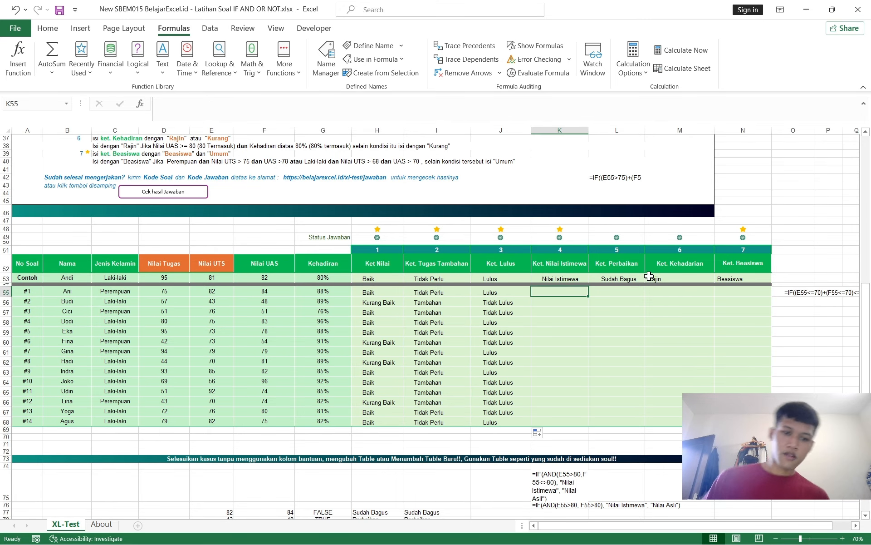
Step: Remove the pink fill from row 30, the "Tambahan" instruction
{"action": "scroll", "coordinate": [590, 222], "scroll_direction": "up", "scroll_amount": 4}
{"action": "scroll", "coordinate": [521, 308], "scroll_direction": "up", "scroll_amount": 3}
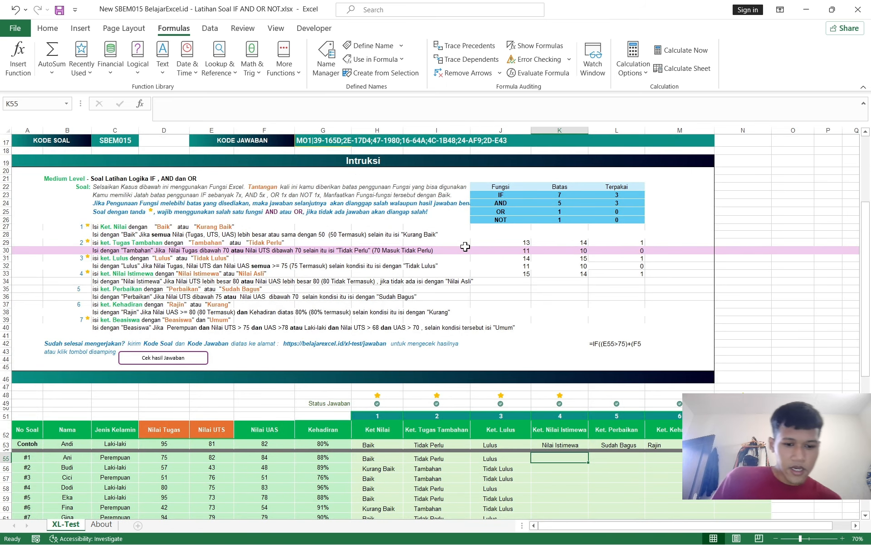
{"action": "scroll", "coordinate": [487, 240], "scroll_direction": "down", "scroll_amount": 2}
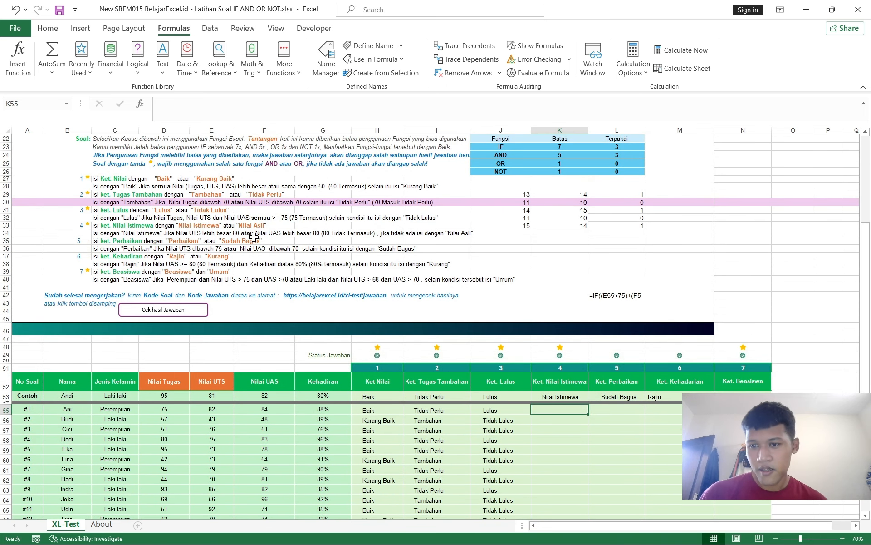
{"action": "left_click", "coordinate": [6, 202]}
{"action": "left_click", "coordinate": [49, 29]}
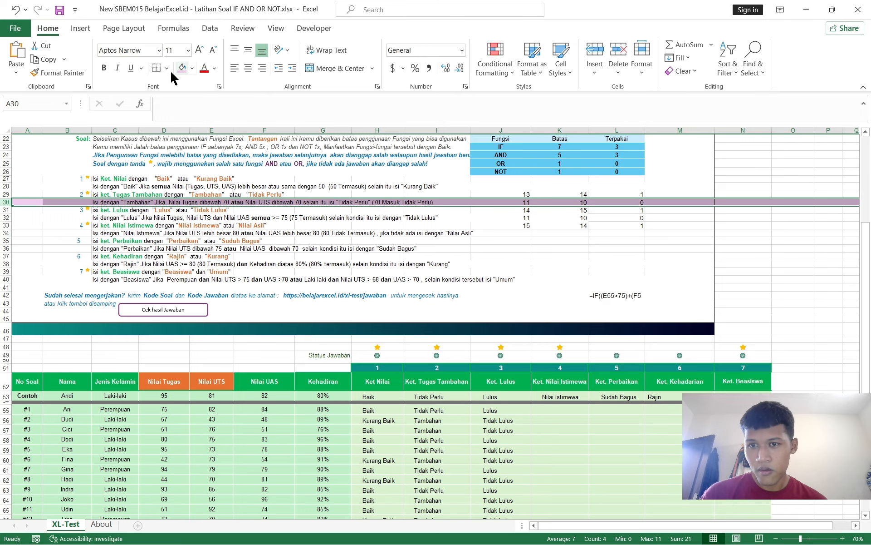
{"action": "left_click", "coordinate": [193, 68]}
{"action": "left_click", "coordinate": [196, 193]}
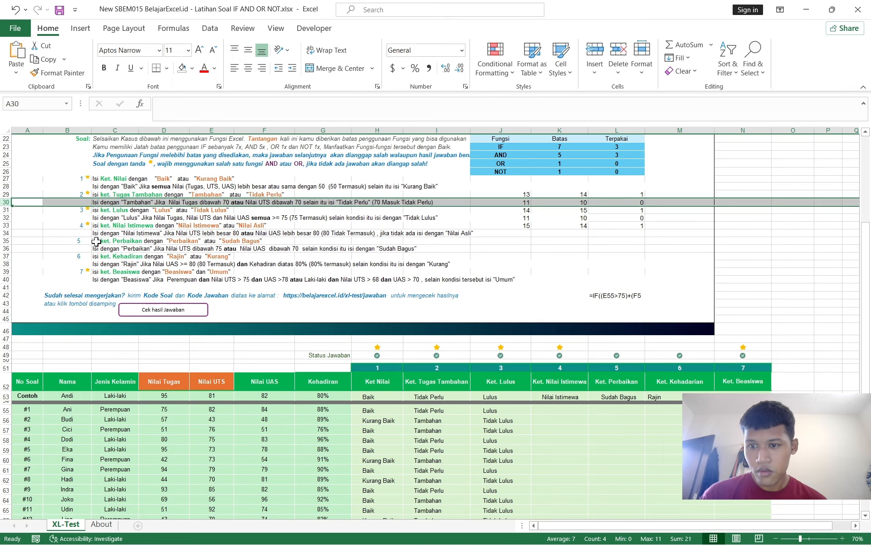
Step: Highlight row 34, the "Nilai Istimewa" instruction, with a light pink fill
{"action": "left_click", "coordinate": [5, 225]}
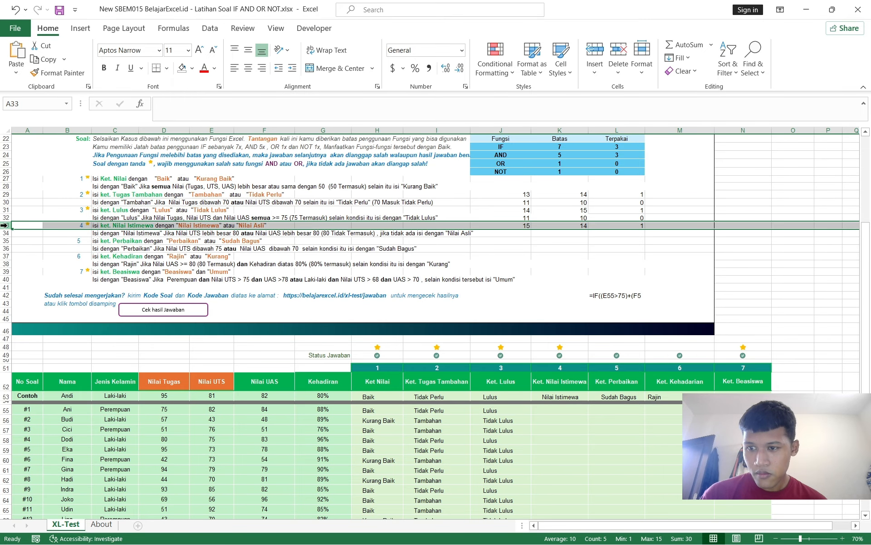
{"action": "left_click", "coordinate": [5, 232]}
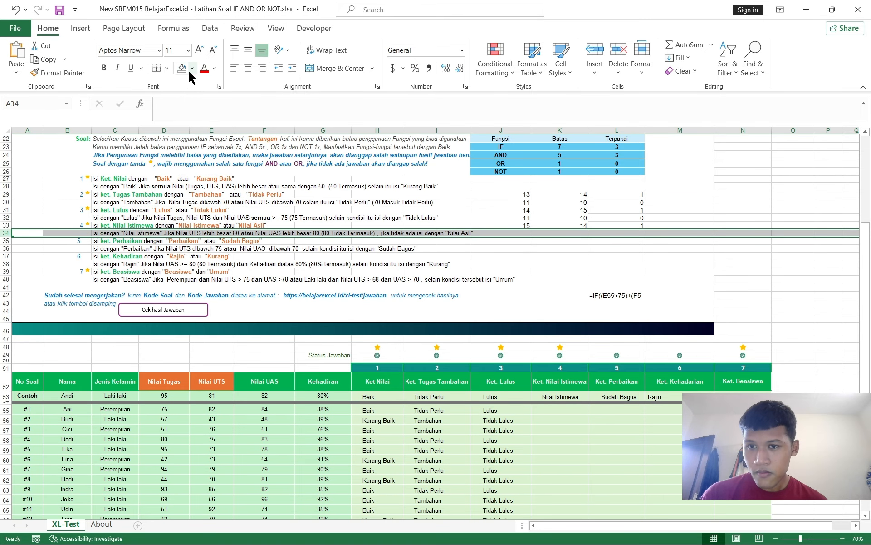
{"action": "left_click", "coordinate": [193, 68]}
{"action": "left_click", "coordinate": [253, 113]}
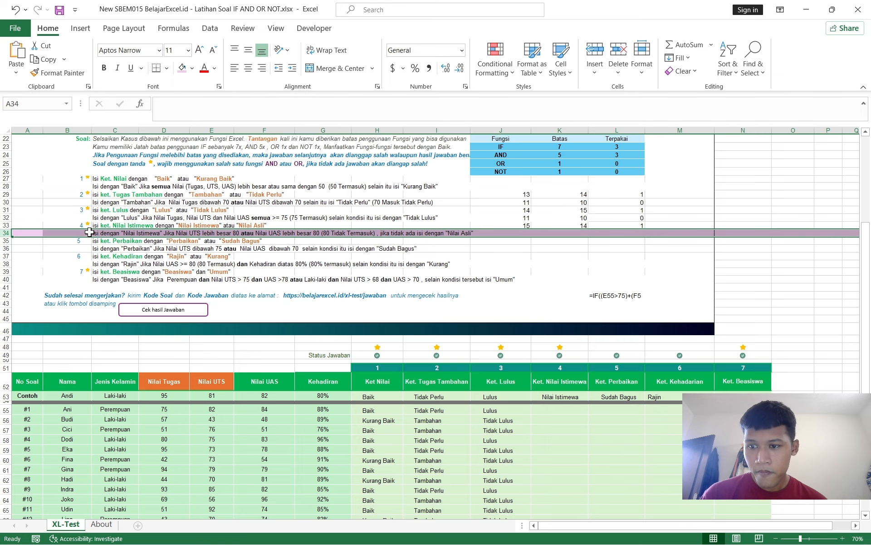
{"action": "left_click", "coordinate": [68, 241]}
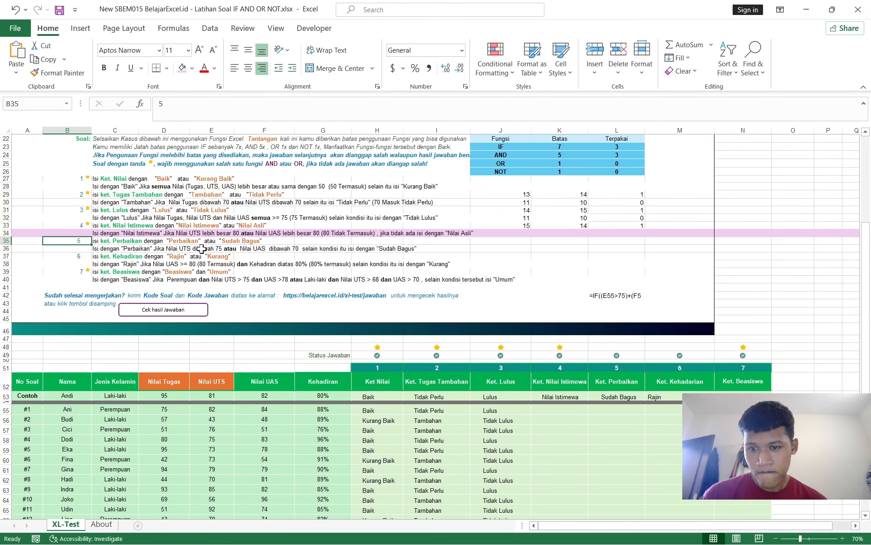
Step: Start the Ket. Beasiswa formula in N55 with an OR test nested inside an IF function
{"action": "scroll", "coordinate": [297, 247], "scroll_direction": "down", "scroll_amount": 2}
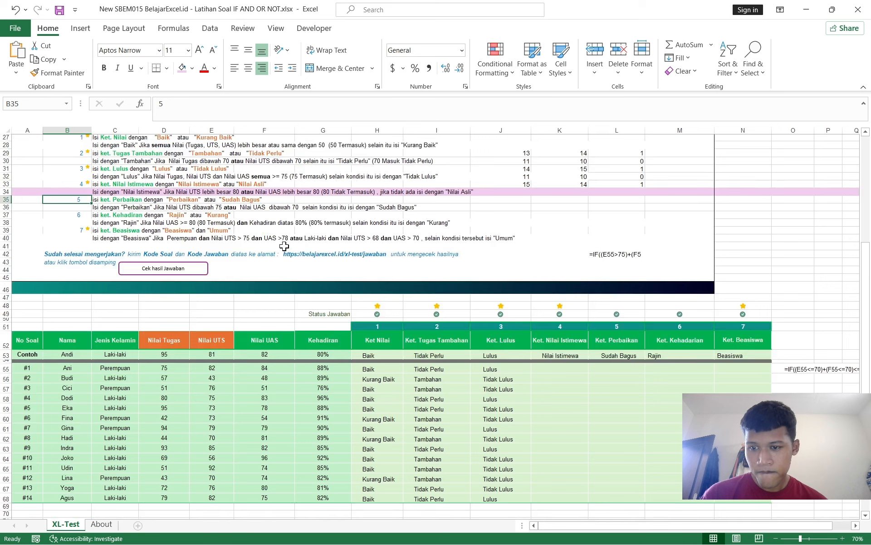
{"action": "left_click", "coordinate": [7, 238]}
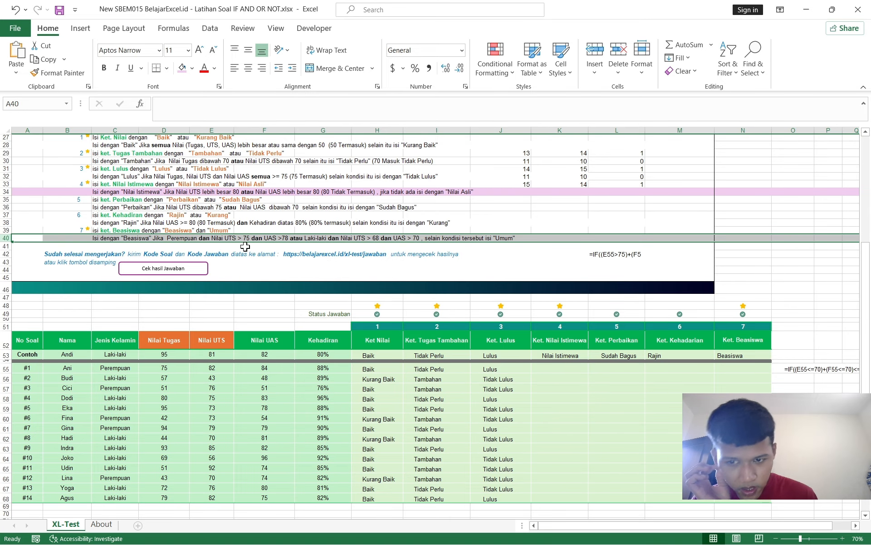
{"action": "left_click", "coordinate": [744, 368]}
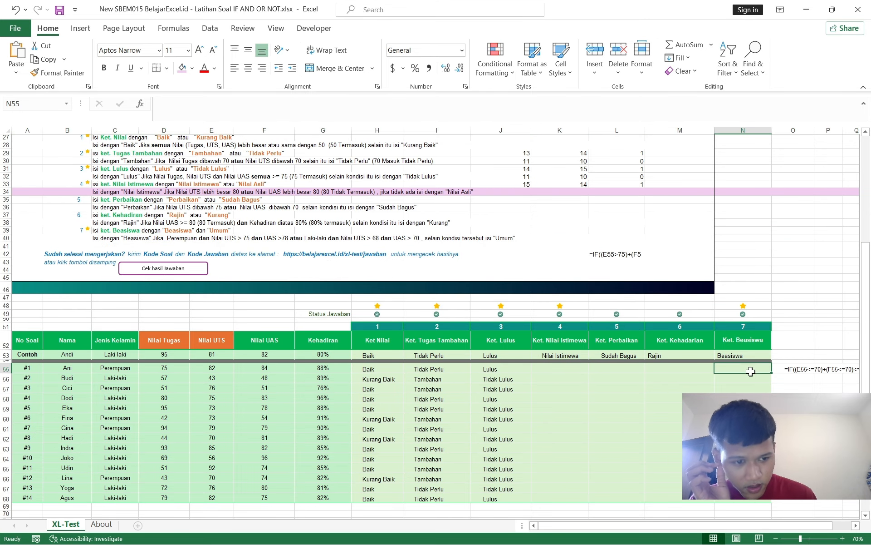
{"action": "type", "text": "="}
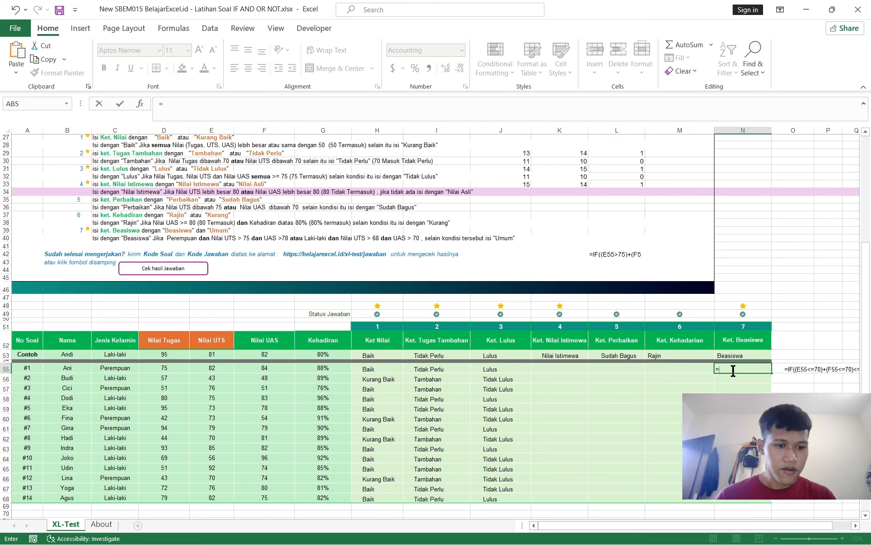
{"action": "type", "text": "if("}
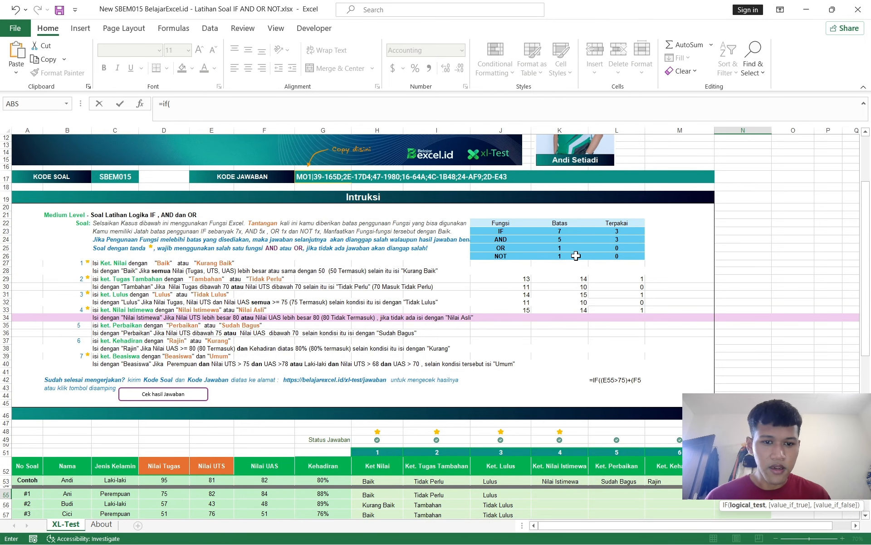
{"action": "scroll", "coordinate": [586, 251], "scroll_direction": "down", "scroll_amount": 2}
{"action": "scroll", "coordinate": [640, 252], "scroll_direction": "down", "scroll_amount": 2}
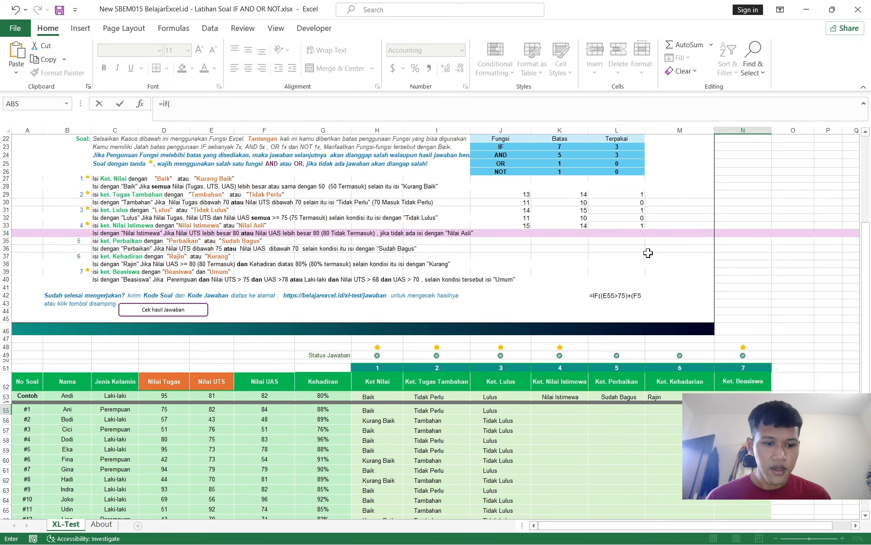
{"action": "type", "text": "or(("}
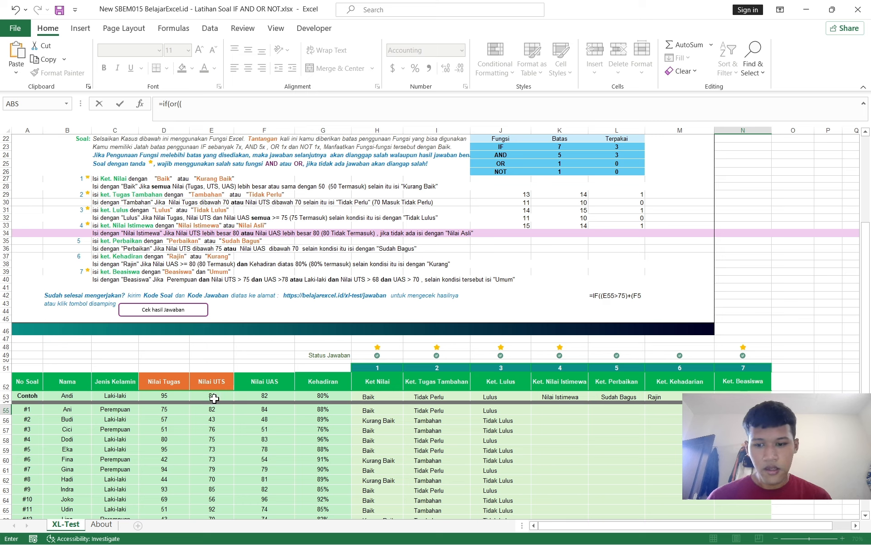
Step: Add the first OR condition in N55, multiplying the tests C55="Perempuan", E55>75 and F55>78
{"action": "left_click", "coordinate": [212, 106]}
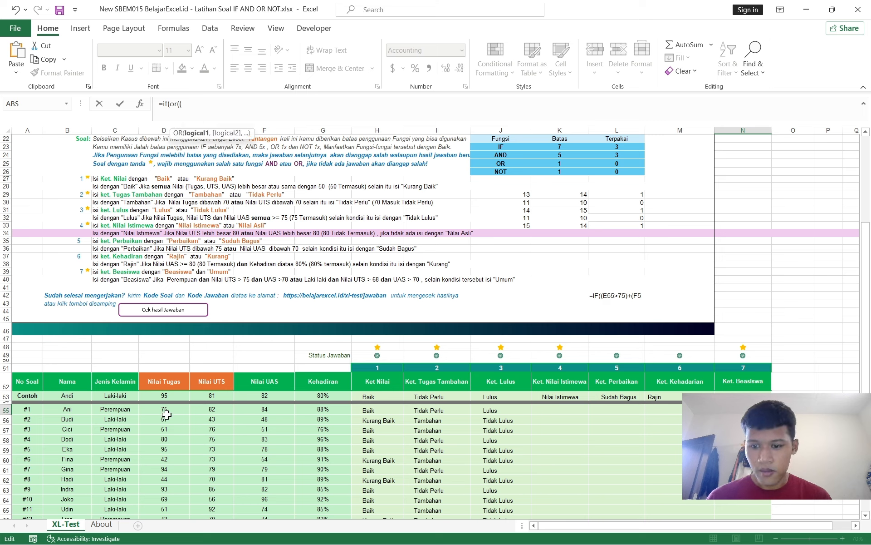
{"action": "left_click", "coordinate": [126, 409]}
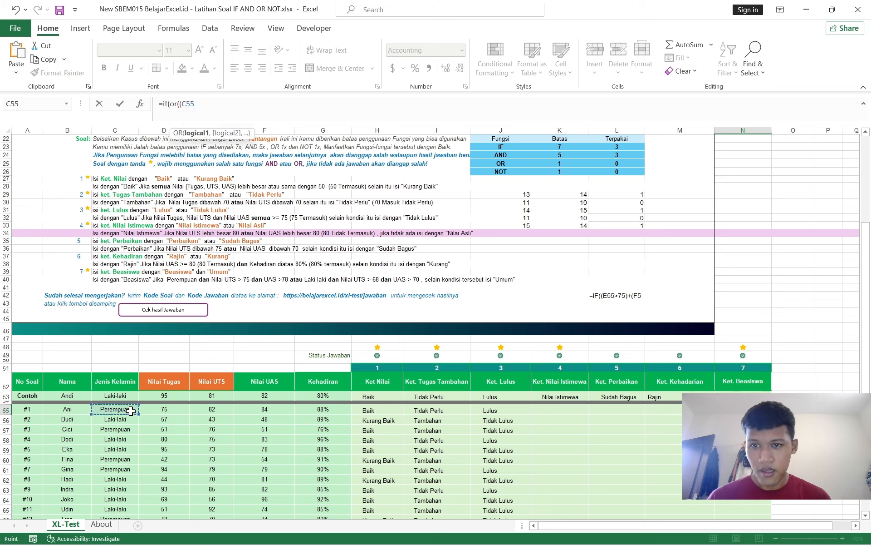
{"action": "type", "text": "=\"Perempuan"}
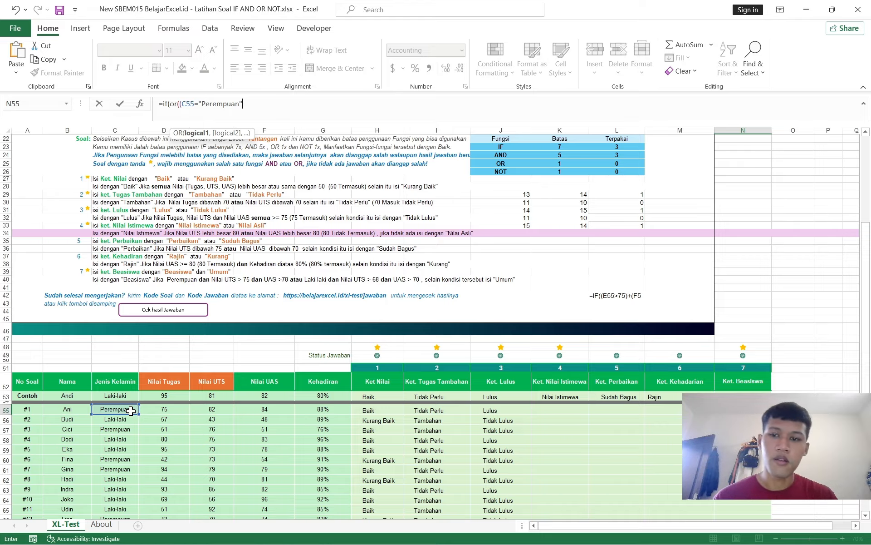
{"action": "type", "text": ")*("}
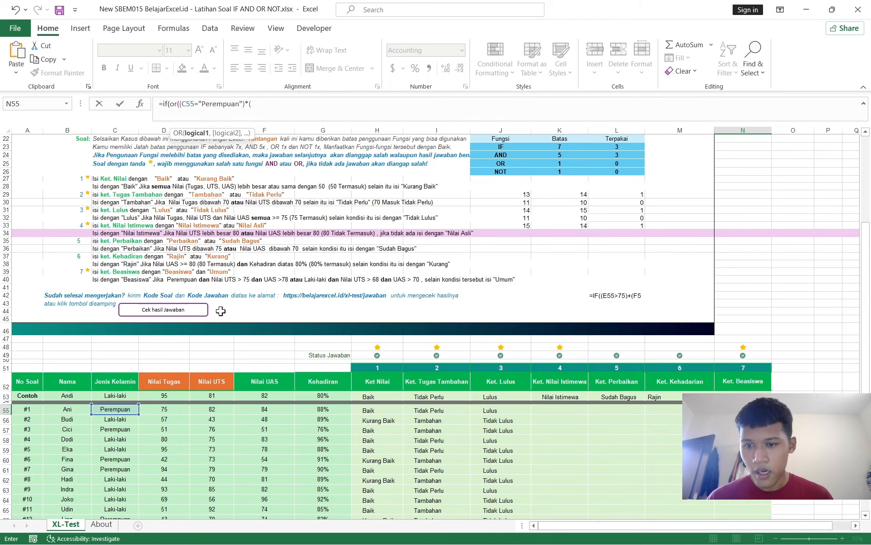
{"action": "left_click", "coordinate": [216, 408]}
{"action": "type", "text": ">"}
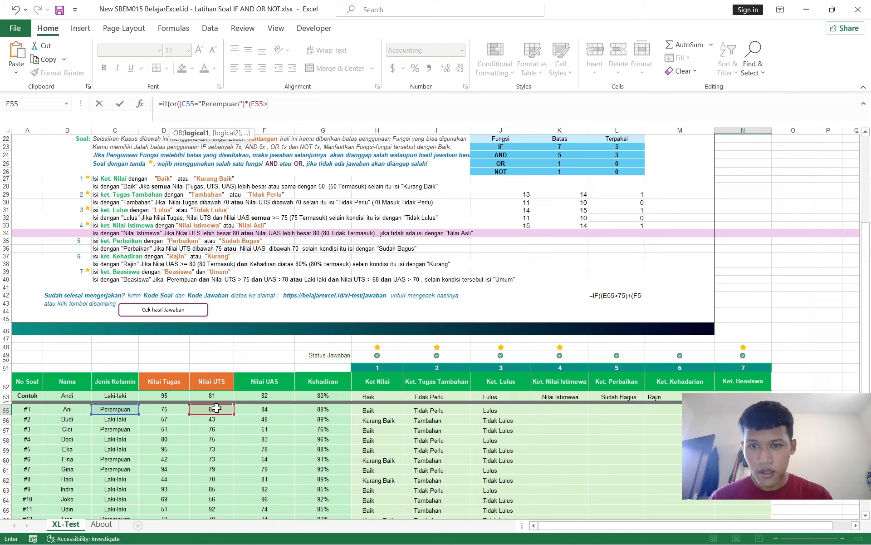
{"action": "type", "text": "75"}
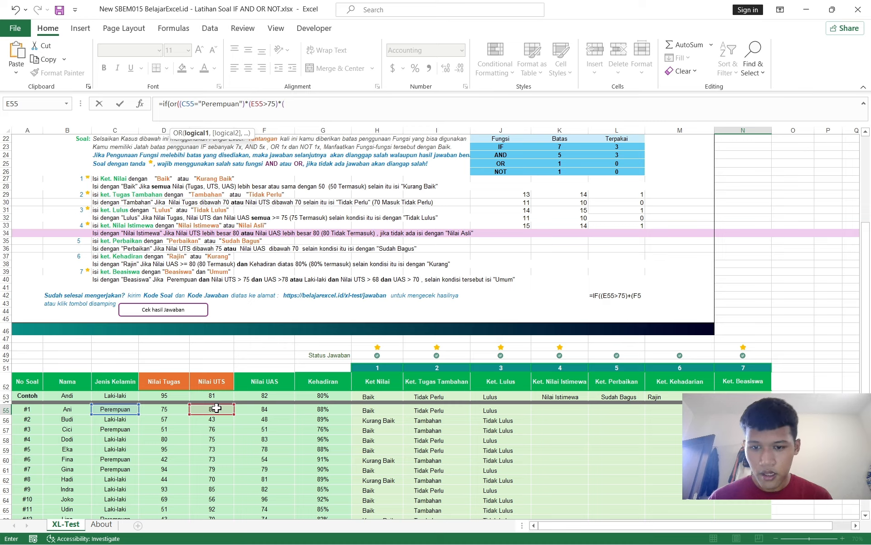
{"action": "type", "text": ")*("}
{"action": "left_click", "coordinate": [264, 409]}
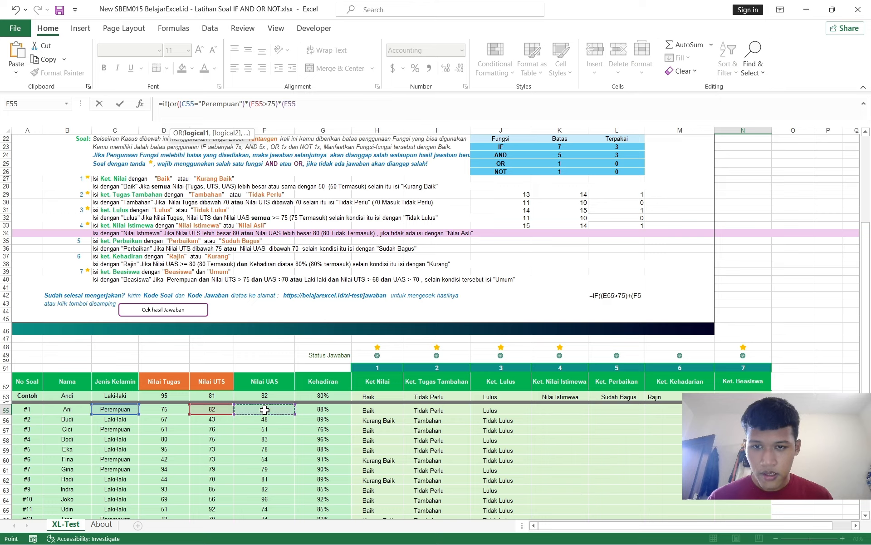
{"action": "type", "text": ">78"}
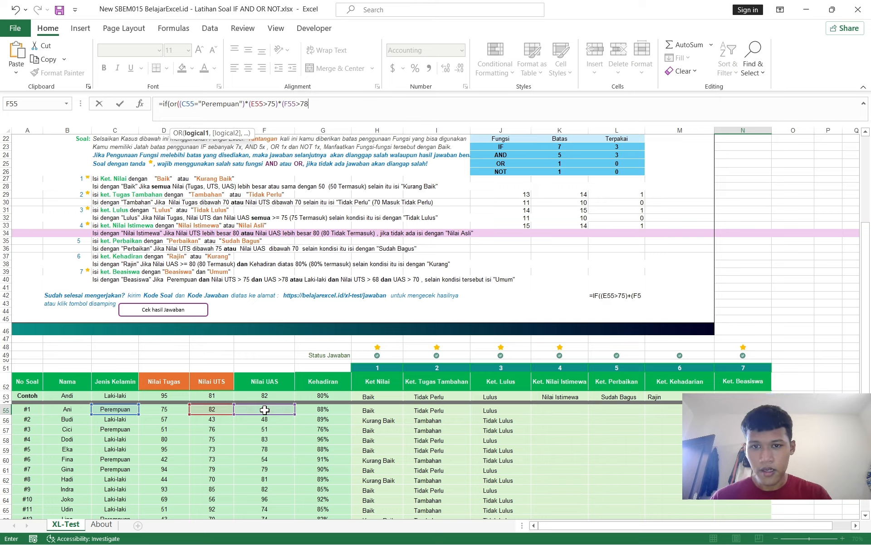
{"action": "type", "text": ")"}
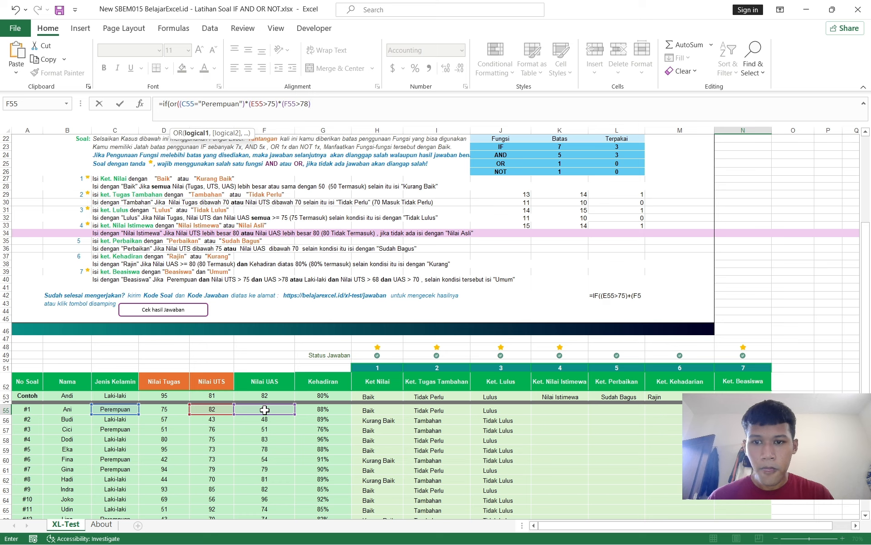
Step: Begin the second OR condition in N55 with the test C55="Laki-laki" followed by a multiplication sign
{"action": "type", "text": ","}
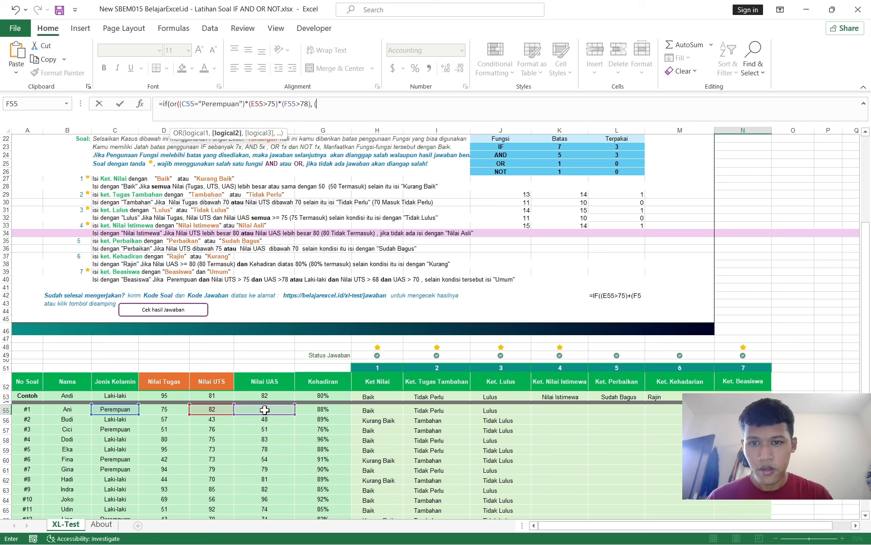
{"action": "type", "text": " (c55=\""}
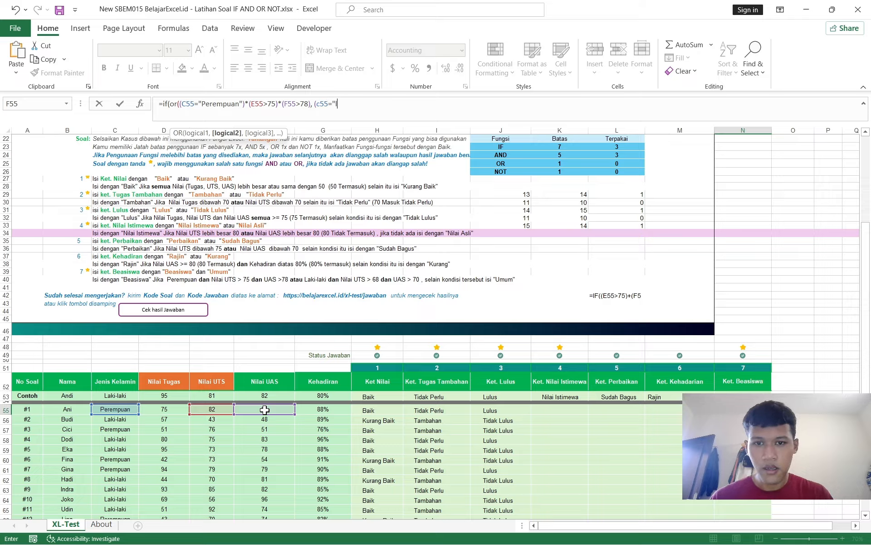
{"action": "type", "text": "Laki-lak"}
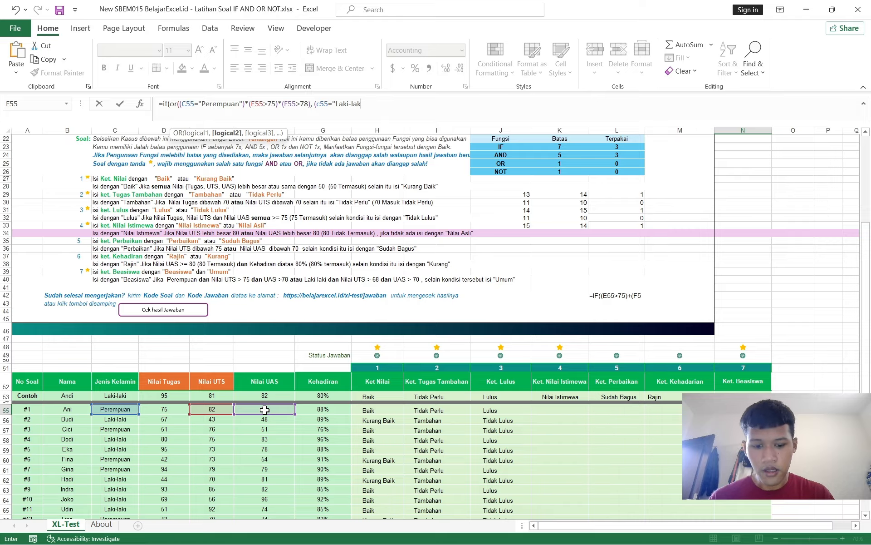
{"action": "type", "text": "8\""}
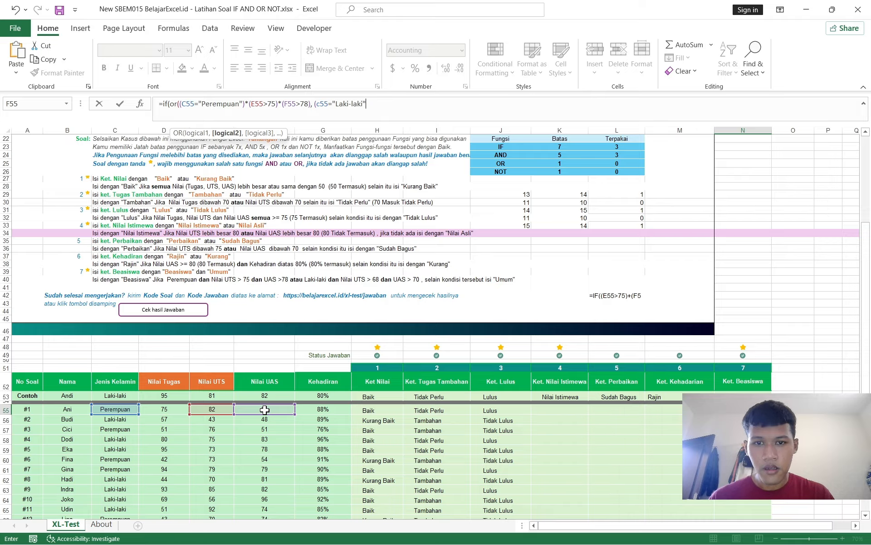
{"action": "type", "text": ")*"}
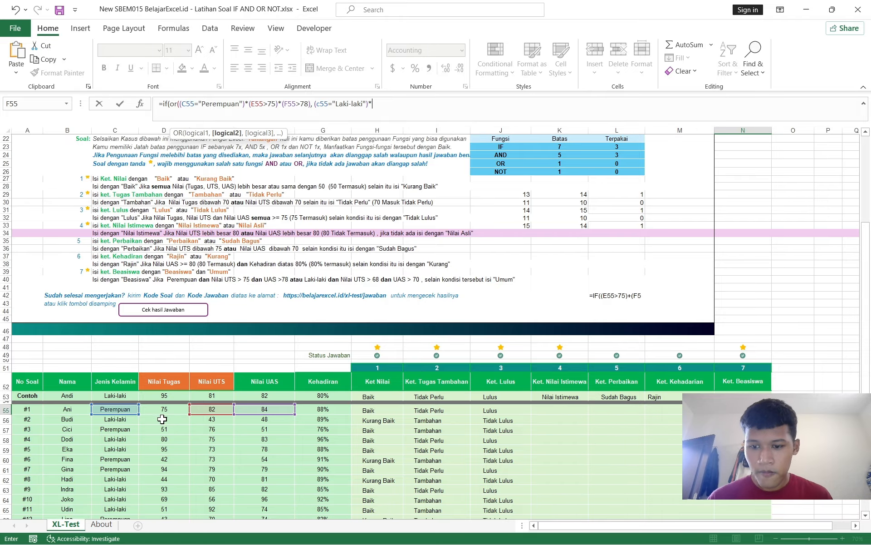
Step: Complete the second OR condition in N55 with the multiplied tests E55>68 and F55>70, and close the OR function
{"action": "left_click", "coordinate": [212, 409]}
{"action": "key", "text": "BackSpace"}
{"action": "key", "text": "BackSpace"}
{"action": "key", "text": "BackSpace"}
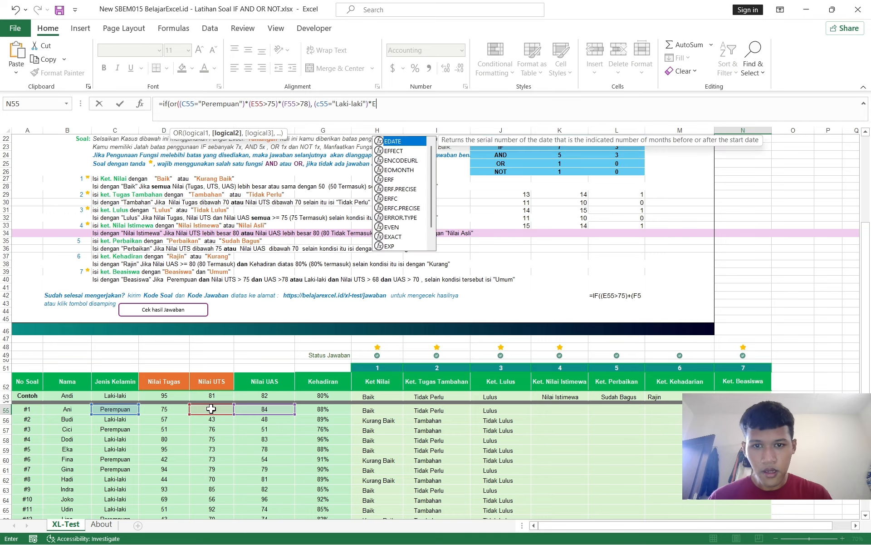
{"action": "type", "text": "(e55>"}
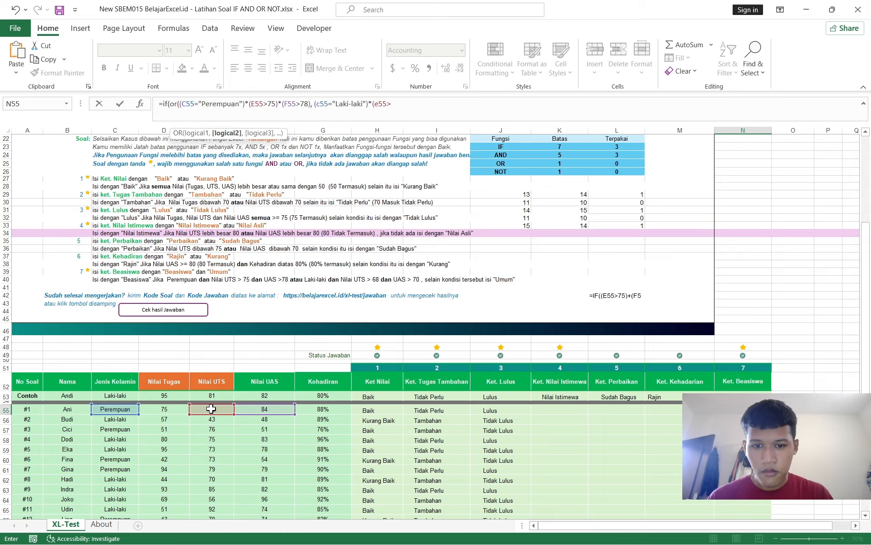
{"action": "type", "text": "68)*"}
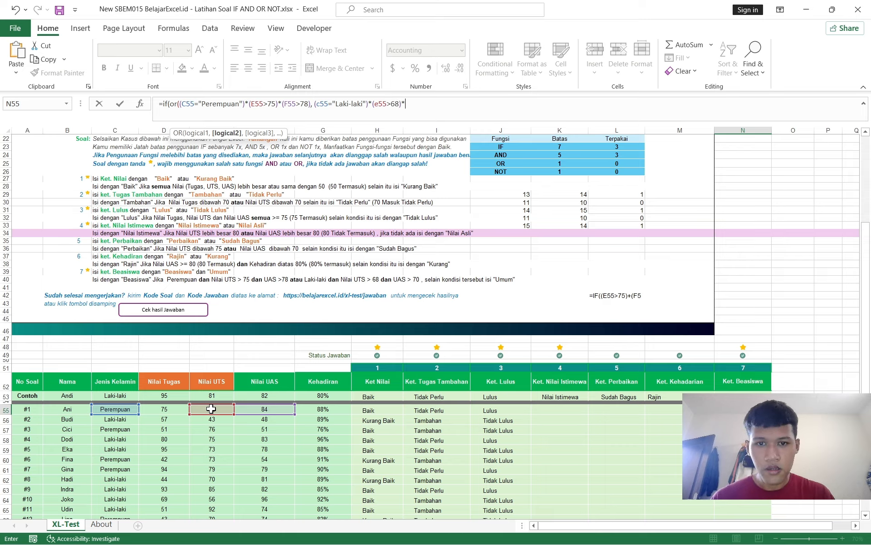
{"action": "type", "text": "("}
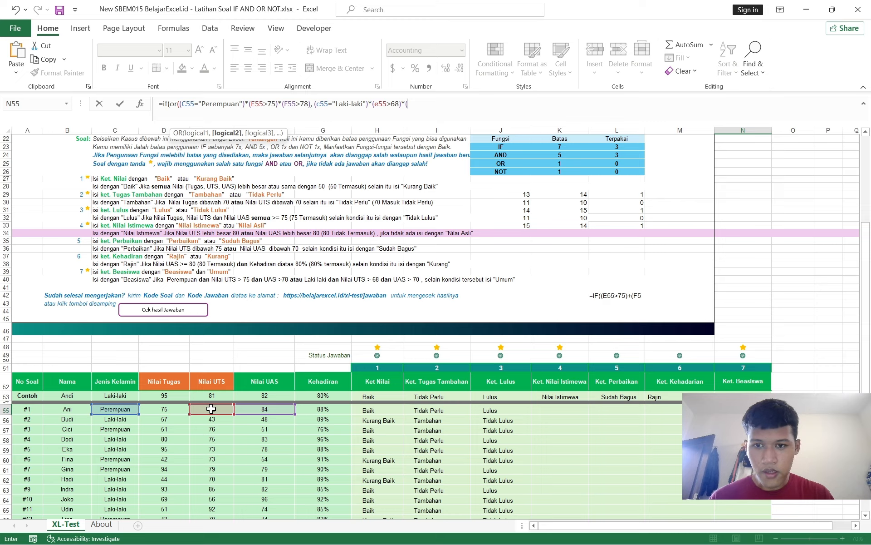
{"action": "type", "text": "f5"}
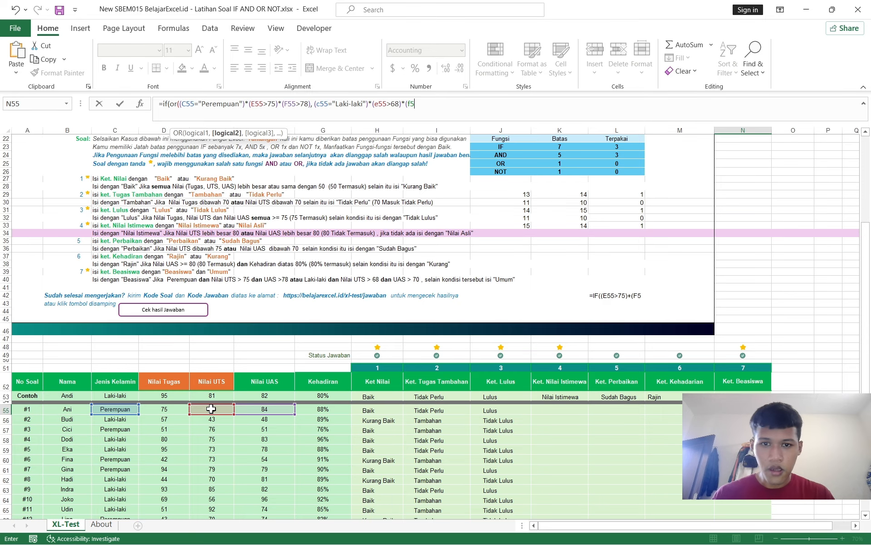
{"action": "type", "text": "5>70"}
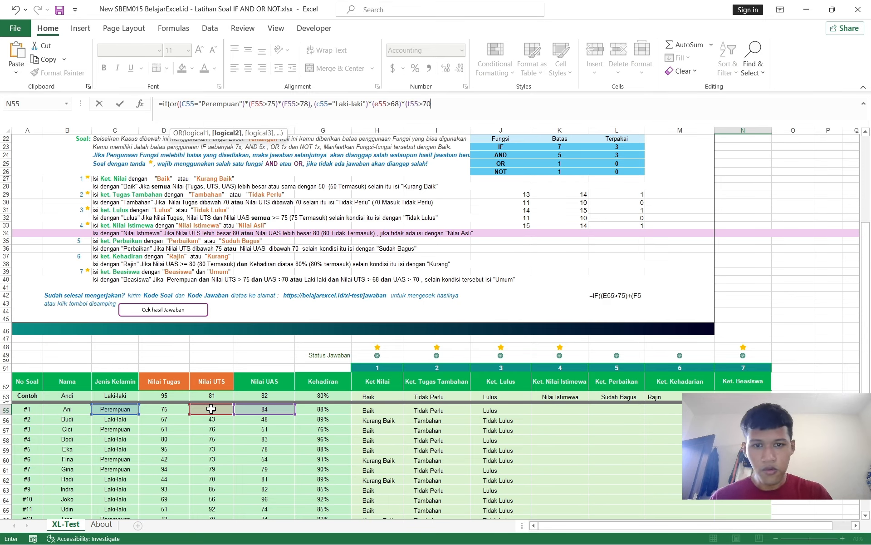
{"action": "type", "text": "))"}
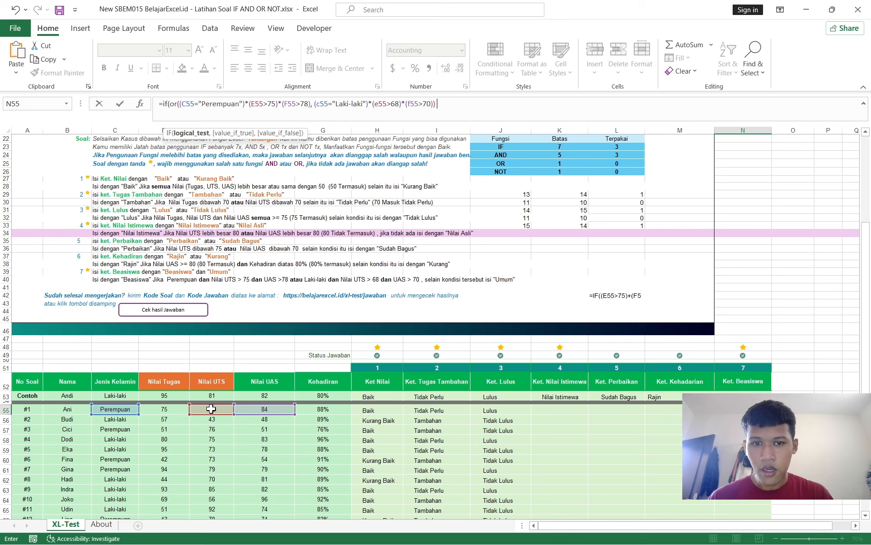
Step: Return "Beasiswa" if the OR test in N55 is true and "Umum" if false, and enter the formula
{"action": "type", "text": ", \"Be"}
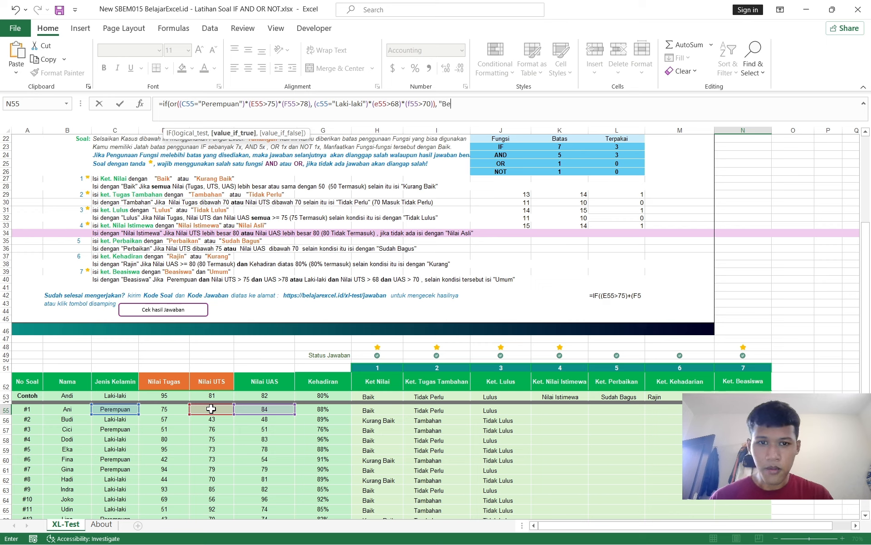
{"action": "type", "text": "wasiswa"}
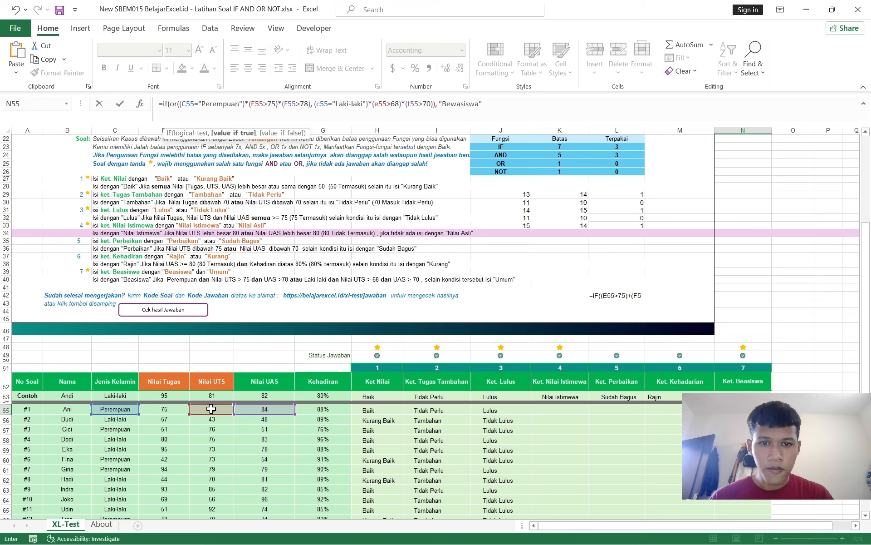
{"action": "key", "text": "BackSpace"}
{"action": "key", "text": "BackSpace"}
{"action": "key", "text": "BackSpace"}
{"action": "key", "text": "BackSpace"}
{"action": "key", "text": "BackSpace"}
{"action": "key", "text": "BackSpace"}
{"action": "key", "text": "BackSpace"}
{"action": "key", "text": "BackSpace"}
{"action": "type", "text": "as"}
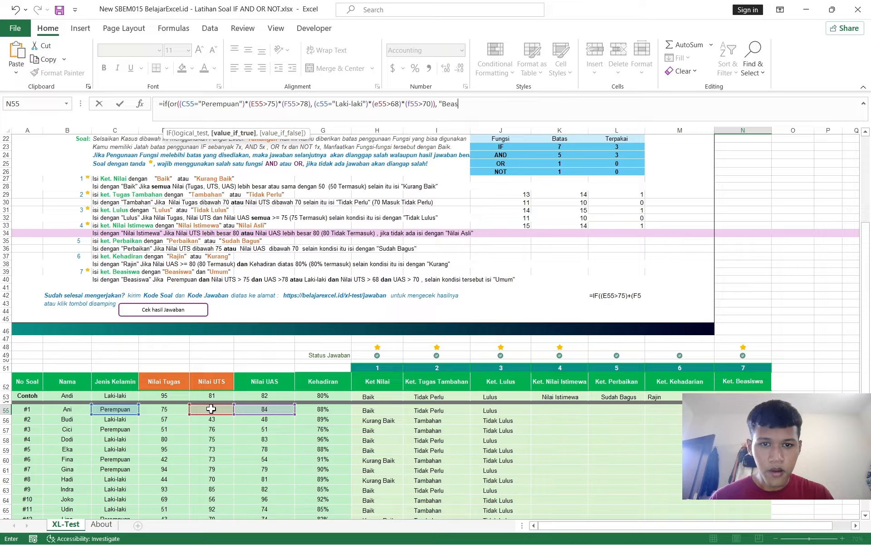
{"action": "type", "text": "iswa\","}
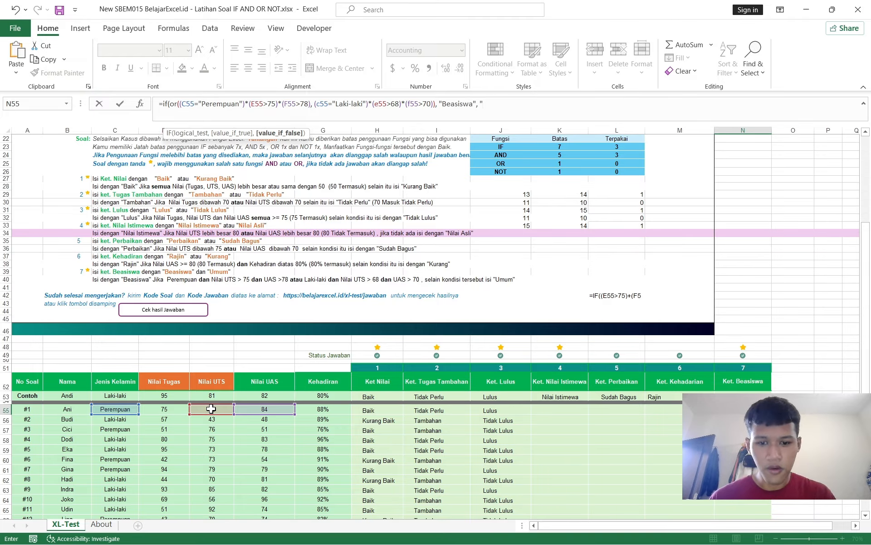
{"action": "type", "text": "\"Umum"}
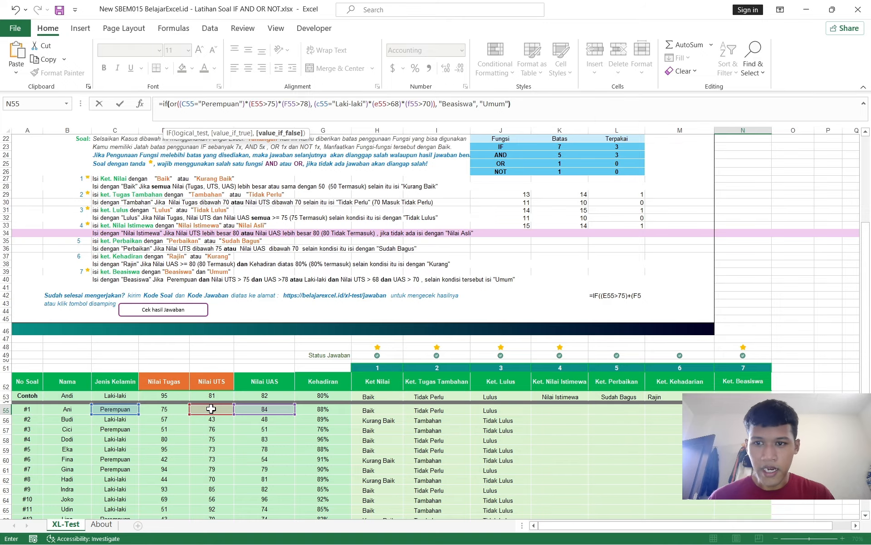
{"action": "type", "text": "\")"}
{"action": "key", "text": "Return"}
Step: Fill the Ket. Beasiswa formula from N55 down through the last student row, N68
{"action": "scroll", "coordinate": [550, 481], "scroll_direction": "down", "scroll_amount": 5}
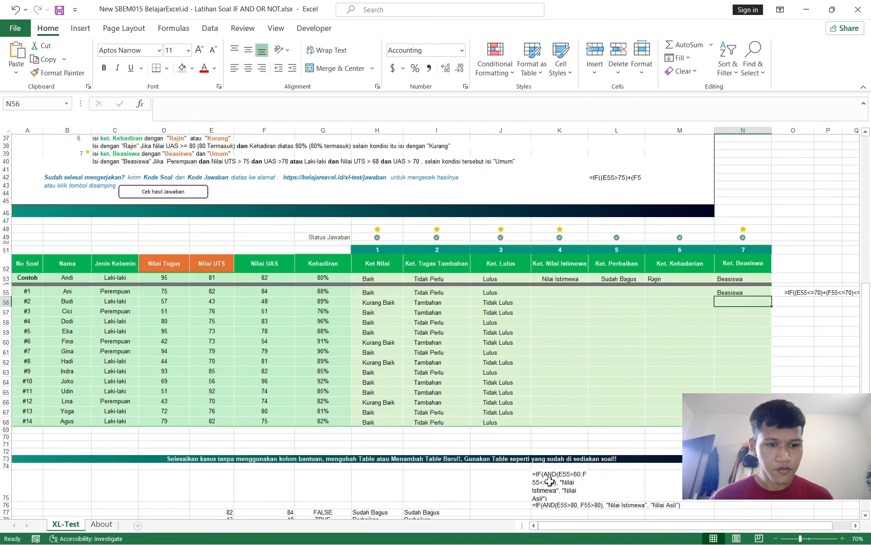
{"action": "left_click", "coordinate": [748, 292]}
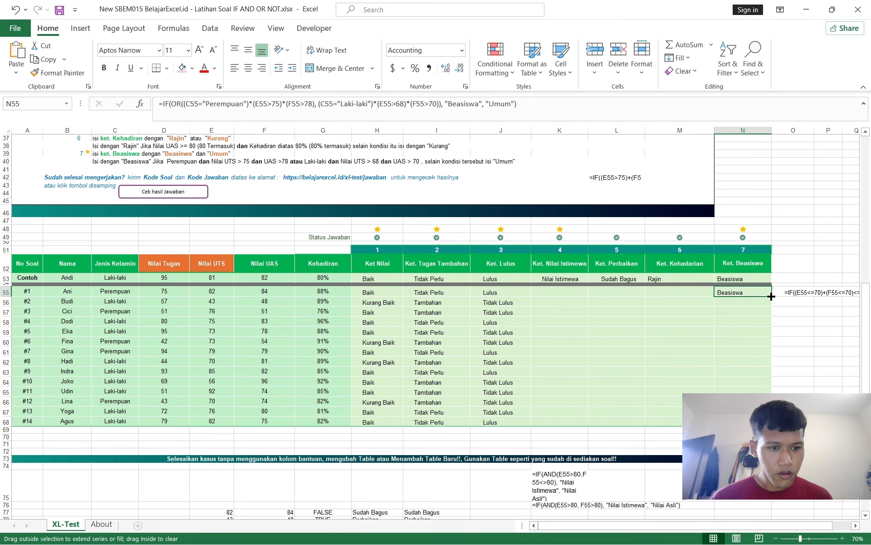
{"action": "left_click_drag", "start_coordinate": [771, 296], "coordinate": [771, 422]}
{"action": "left_click", "coordinate": [798, 375]}
{"action": "left_click", "coordinate": [751, 293]}
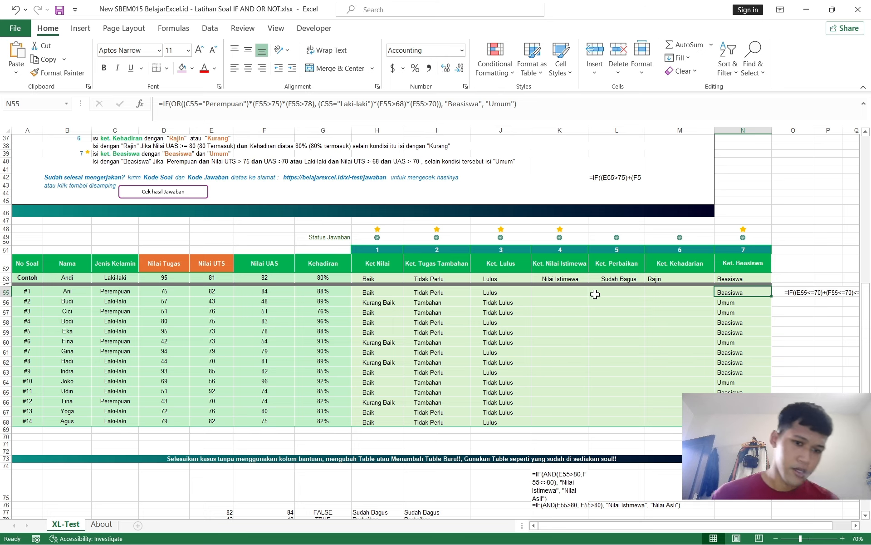
Step: Check the unfilled answer columns, and compare the used counts of IF, AND, OR and NOT with their limits in the function table
{"action": "scroll", "coordinate": [661, 280], "scroll_direction": "up", "scroll_amount": 2}
{"action": "left_click_drag", "start_coordinate": [616, 269], "coordinate": [690, 267]}
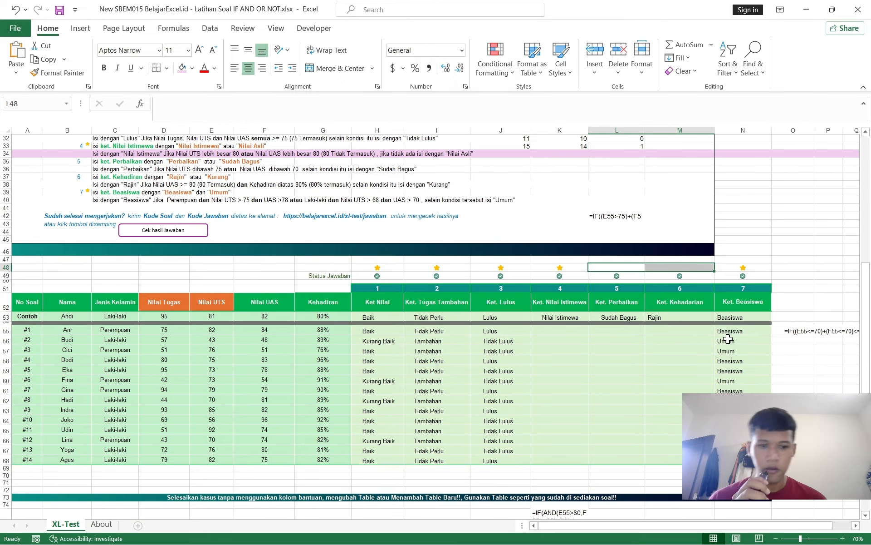
{"action": "left_click", "coordinate": [684, 330]}
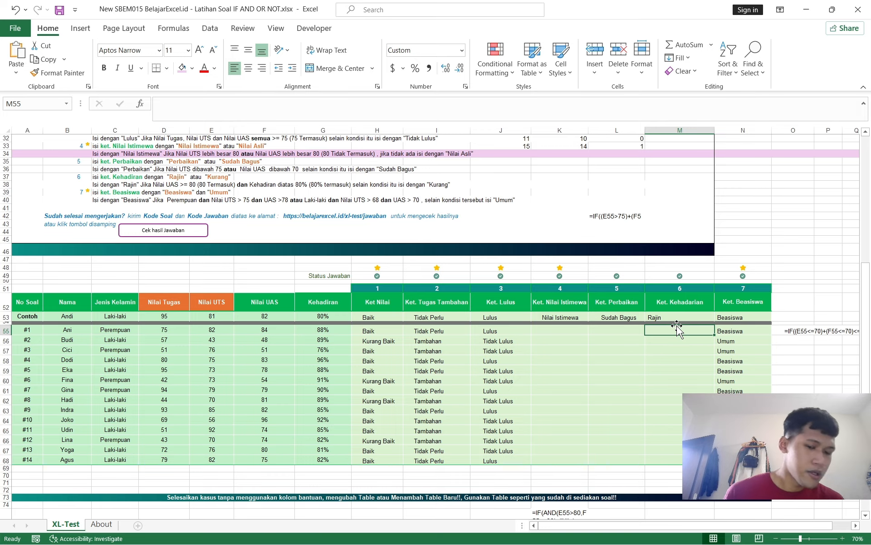
{"action": "scroll", "coordinate": [681, 319], "scroll_direction": "up", "scroll_amount": 5}
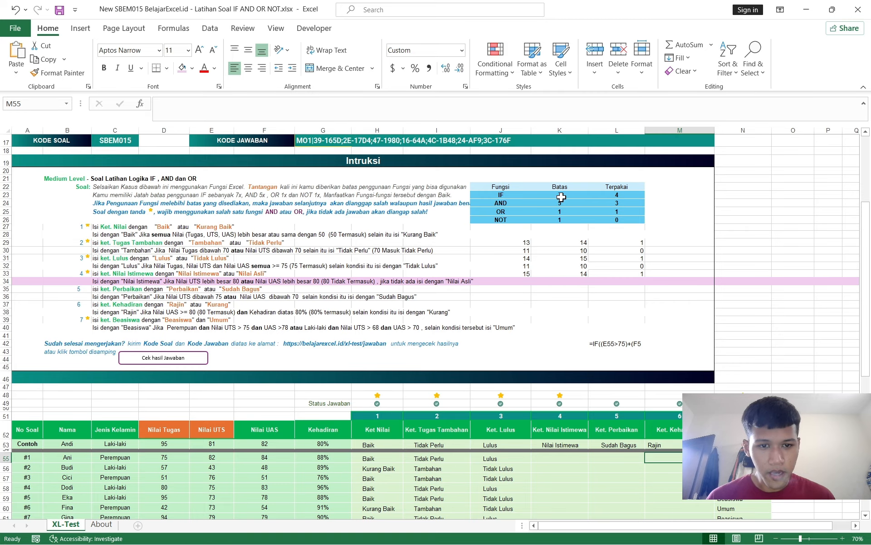
{"action": "left_click", "coordinate": [605, 196]}
{"action": "left_click", "coordinate": [508, 206]}
{"action": "left_click", "coordinate": [557, 203]}
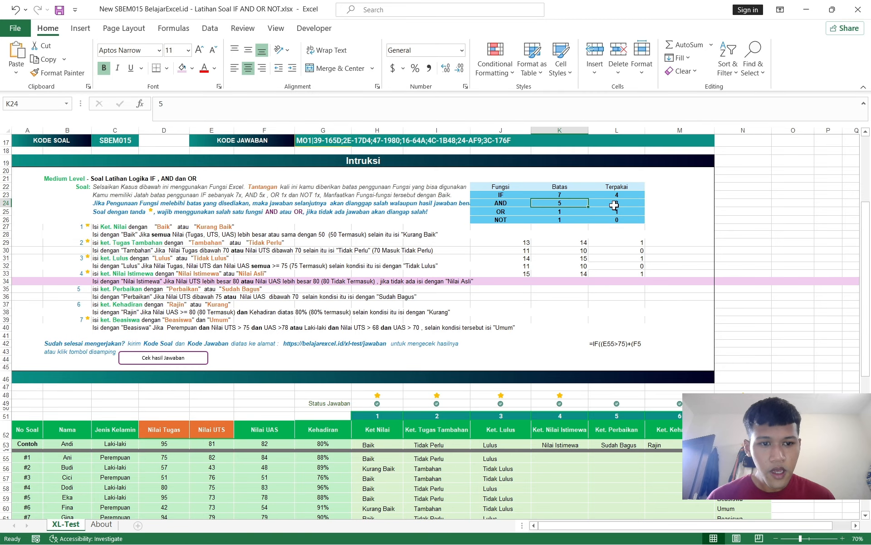
{"action": "left_click", "coordinate": [617, 204]}
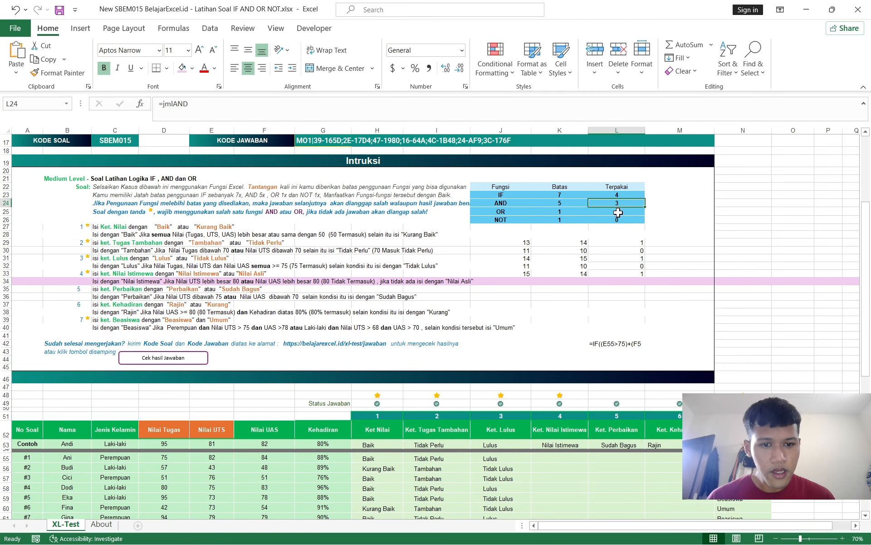
{"action": "left_click", "coordinate": [504, 220]}
{"action": "left_click", "coordinate": [618, 220]}
{"action": "left_click", "coordinate": [600, 211]}
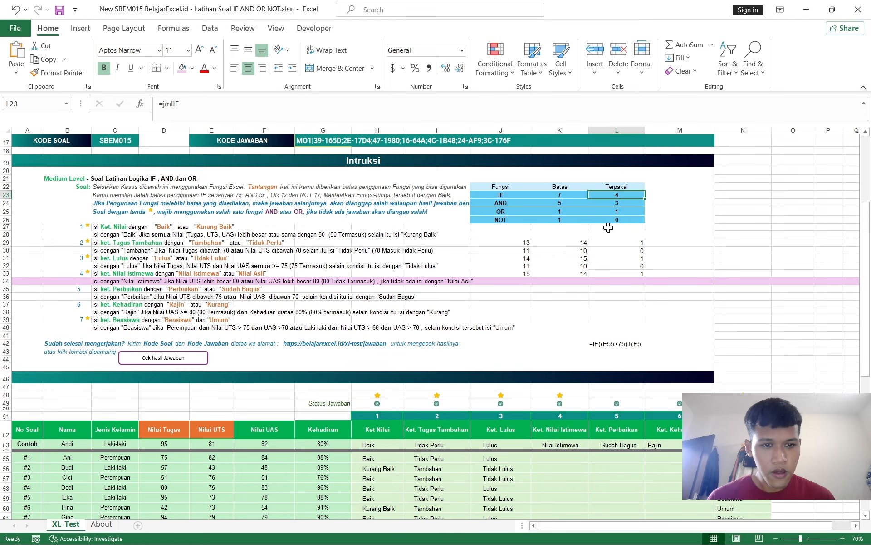
{"action": "scroll", "coordinate": [672, 382], "scroll_direction": "down", "scroll_amount": 3}
{"action": "left_click", "coordinate": [671, 362]}
{"action": "left_click_drag", "start_coordinate": [621, 369], "coordinate": [663, 369]}
{"action": "left_click", "coordinate": [652, 391]}
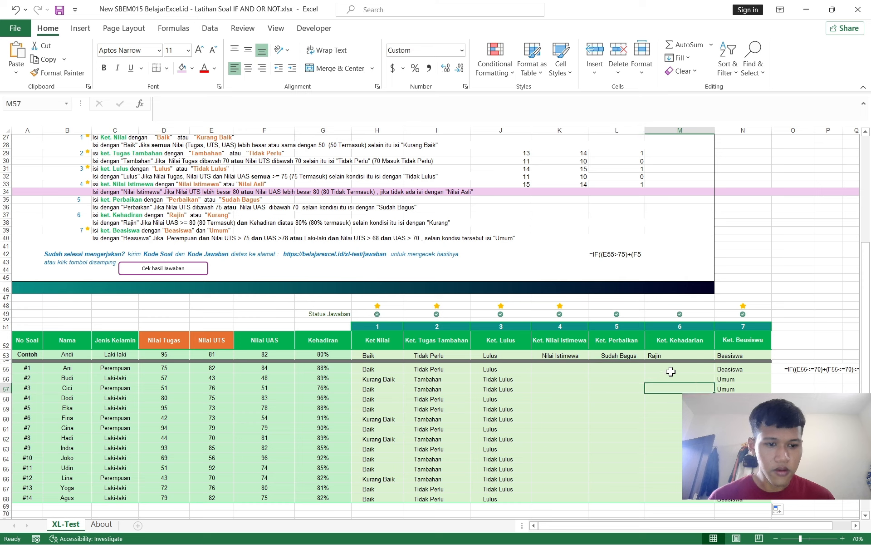
{"action": "left_click", "coordinate": [671, 370]}
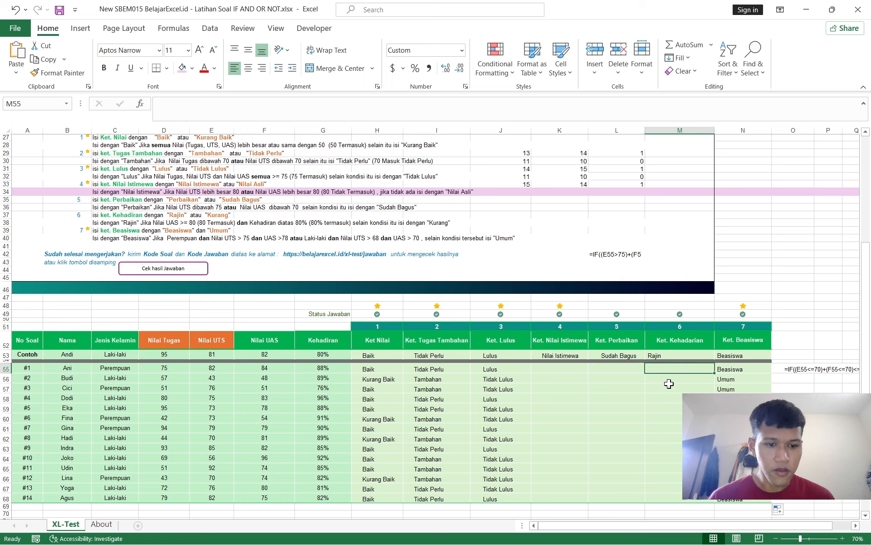
Step: Remove the fill colour from the Nilai Istimewa instruction in row 34
{"action": "left_click", "coordinate": [252, 105]}
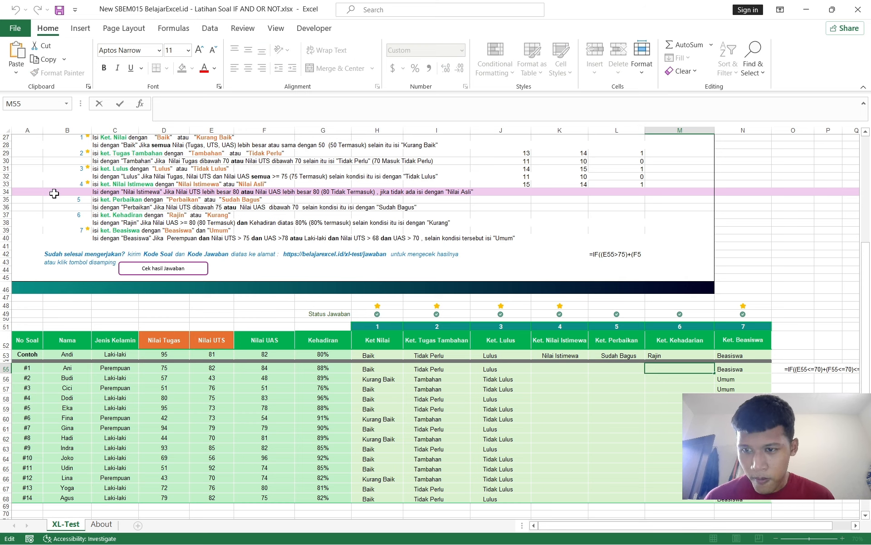
{"action": "left_click", "coordinate": [6, 191]}
{"action": "left_click", "coordinate": [192, 69]}
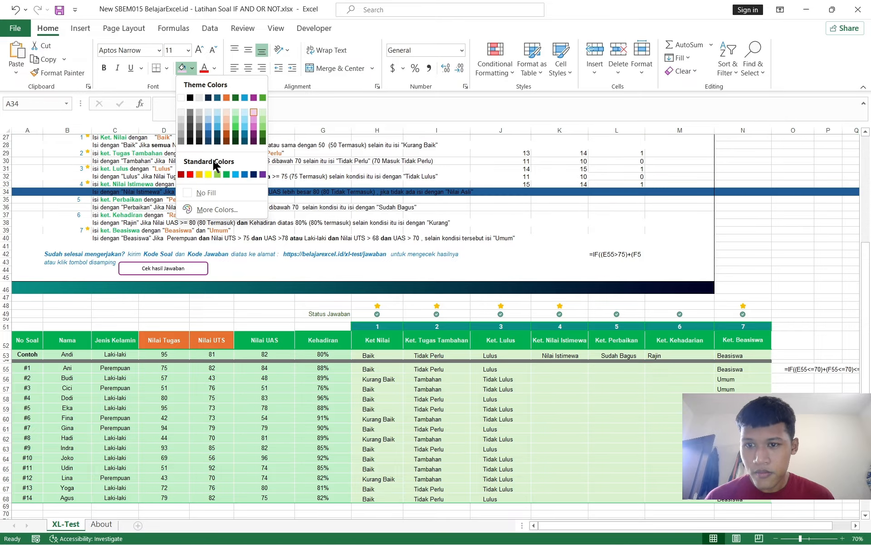
{"action": "left_click", "coordinate": [202, 193]}
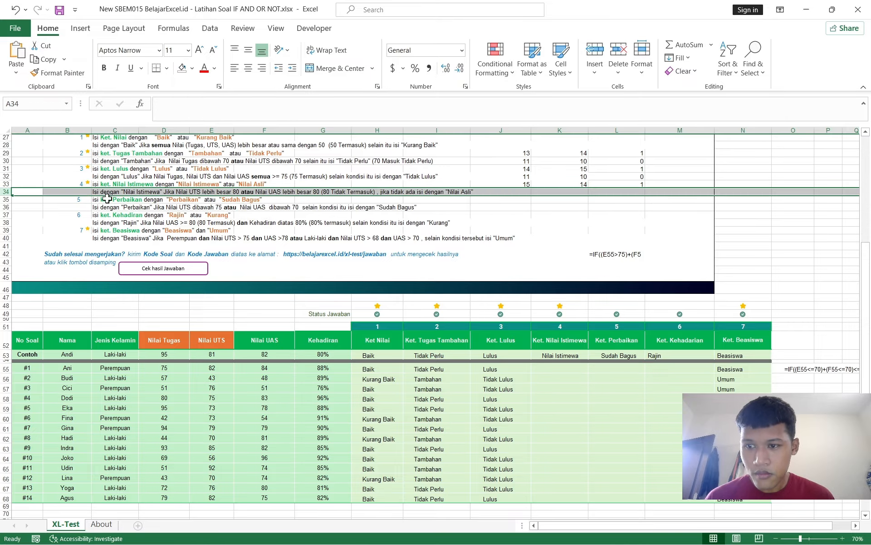
Step: Highlight the Kehadiran instruction in row 38 with a light purple fill
{"action": "left_click", "coordinate": [5, 222]}
{"action": "left_click", "coordinate": [192, 68]}
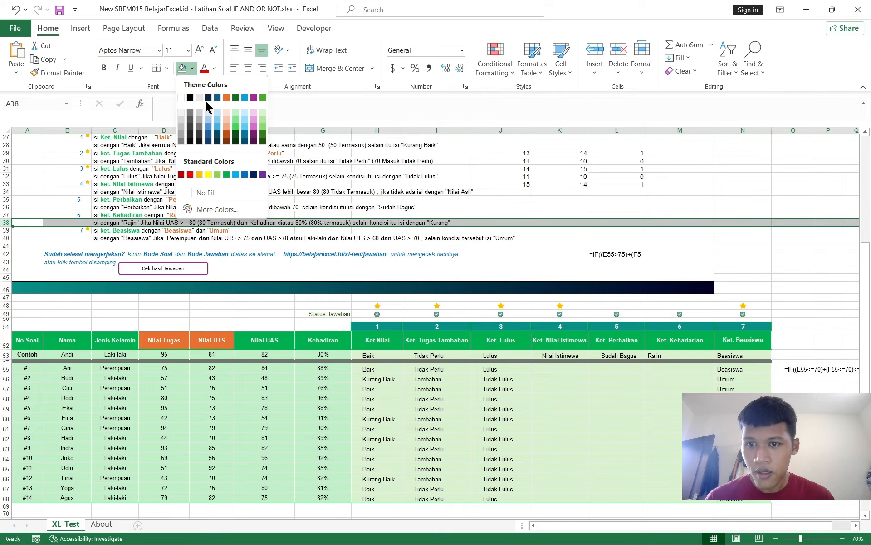
{"action": "left_click", "coordinate": [254, 109]}
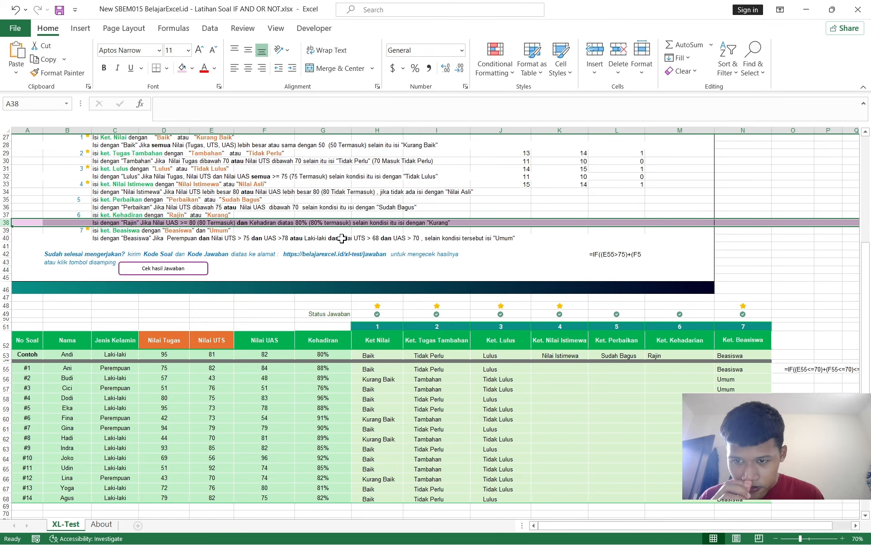
{"action": "left_click", "coordinate": [303, 220]}
{"action": "left_click", "coordinate": [251, 222]}
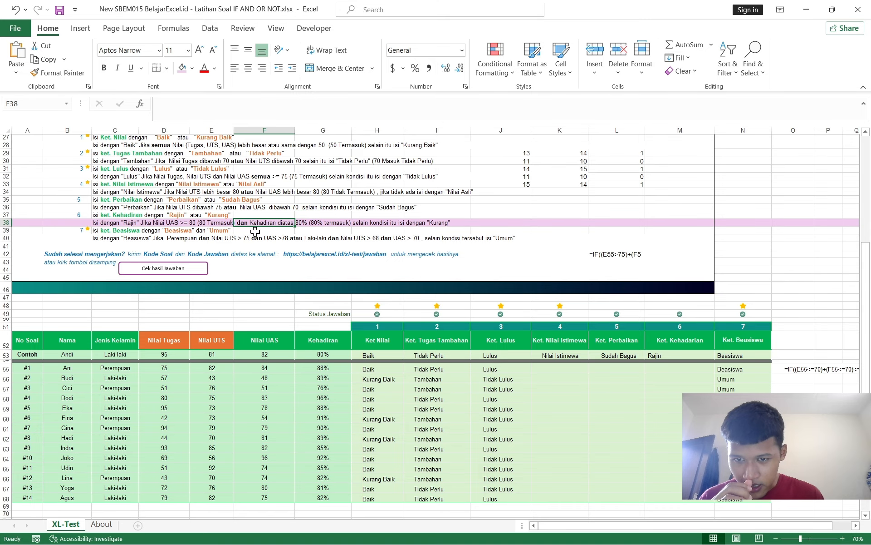
Step: Start an IF formula in M55 with the test F55>=80 in nested parentheses, followed by a multiplication sign
{"action": "left_click", "coordinate": [681, 368]}
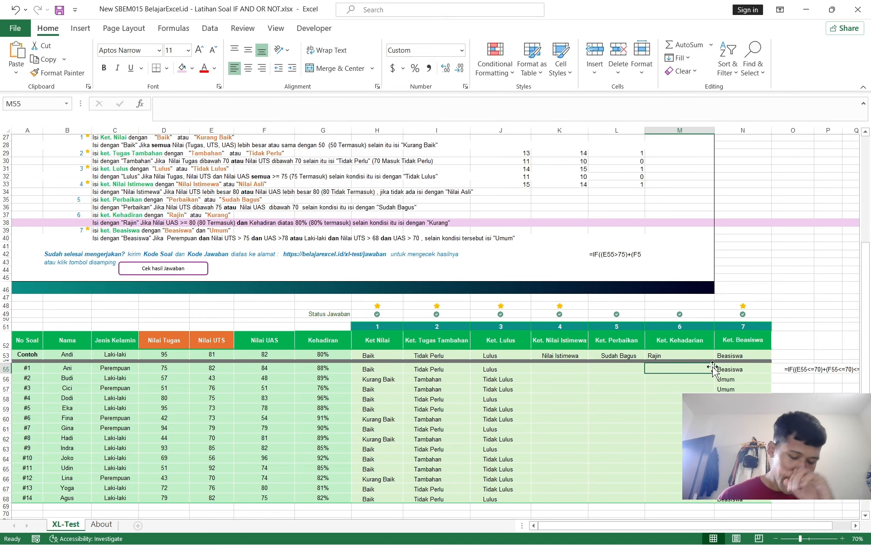
{"action": "type", "text": "=if"}
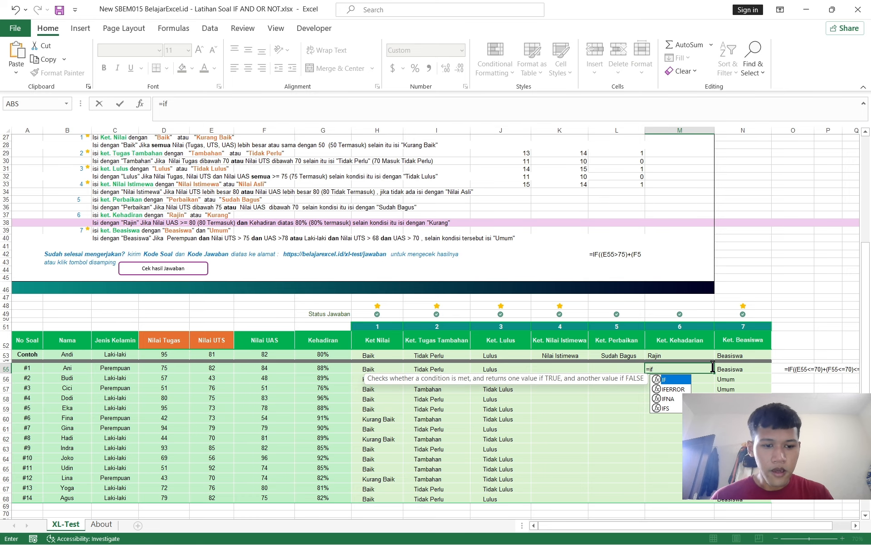
{"action": "type", "text": "((("}
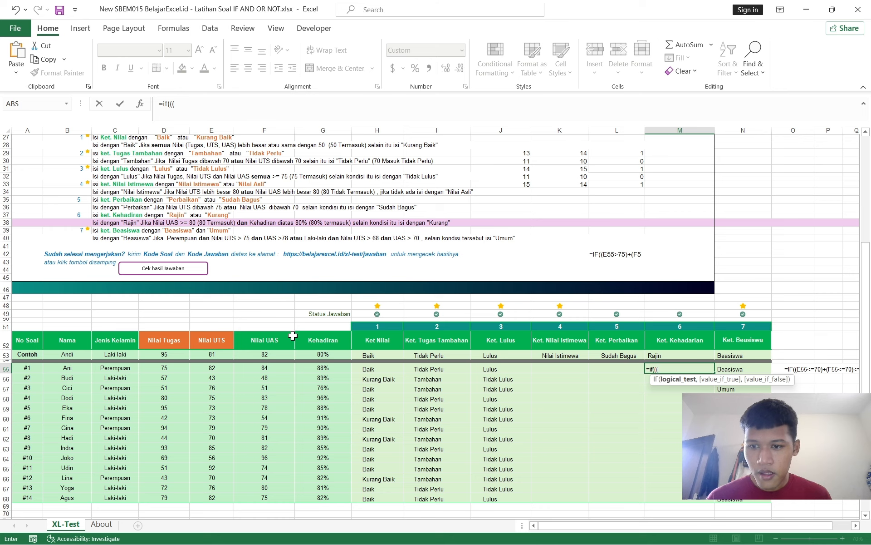
{"action": "left_click", "coordinate": [271, 369]}
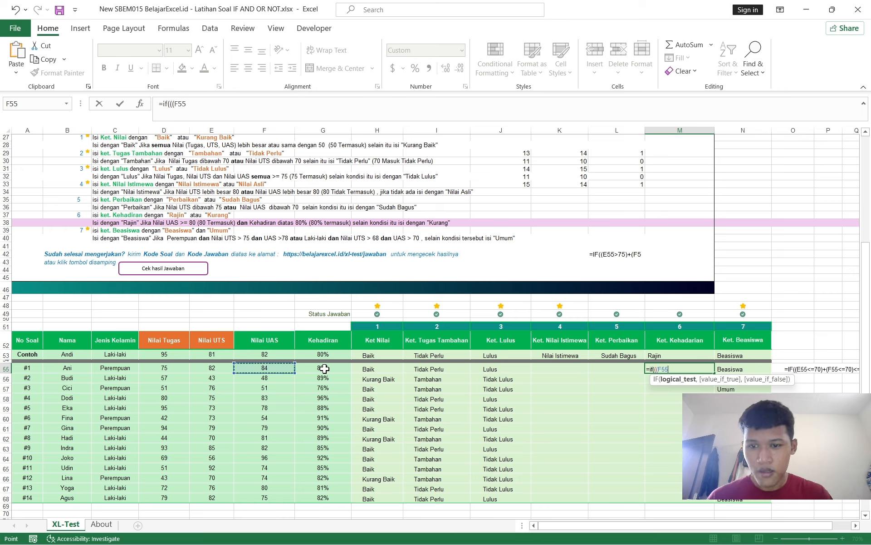
{"action": "type", "text": ">"}
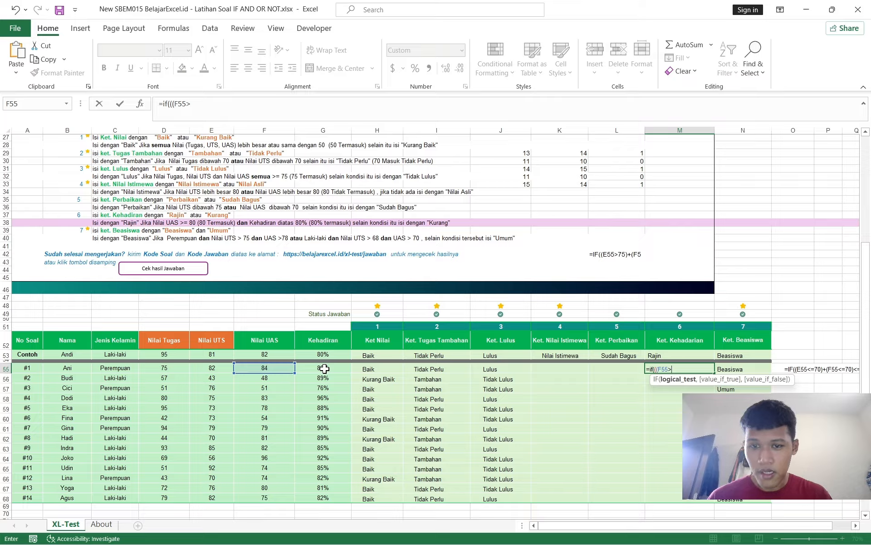
{"action": "type", "text": "=80"}
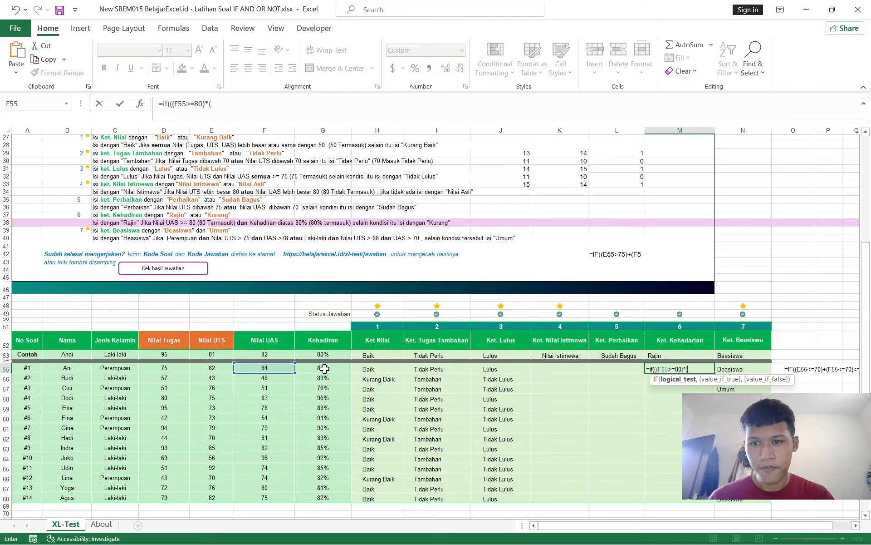
{"action": "type", "text": ")*("}
Step: Add the test G55>=80% to the M55 formula and require the product of both tests to be greater than 0
{"action": "left_click", "coordinate": [325, 369]}
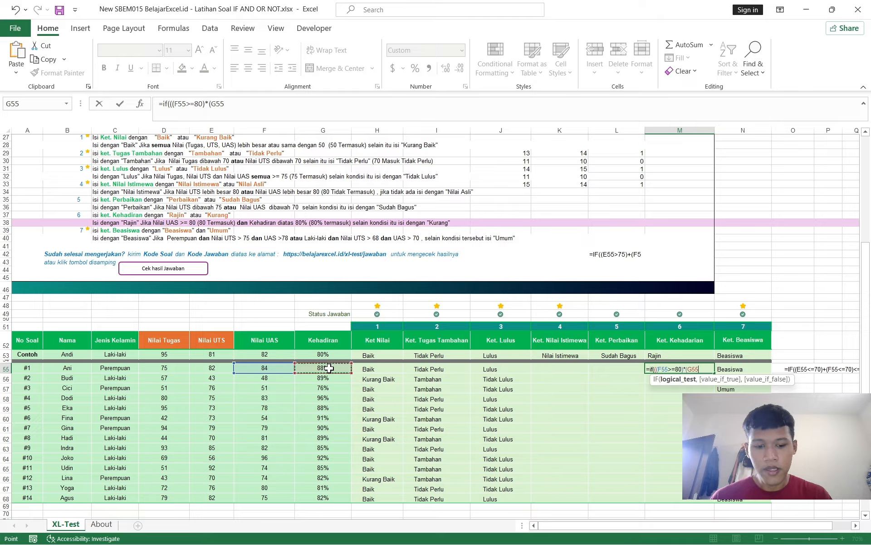
{"action": "type", "text": ">=80"}
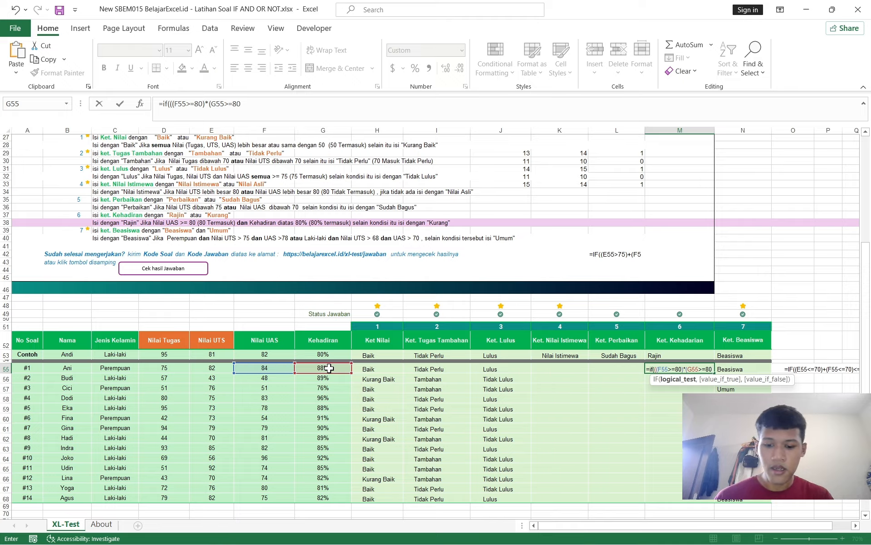
{"action": "type", "text": "%))>"}
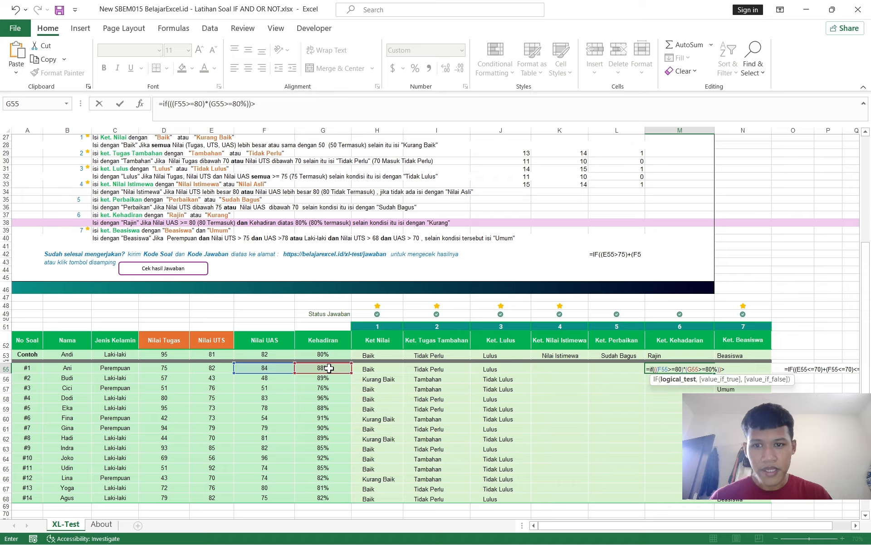
{"action": "type", "text": "0"}
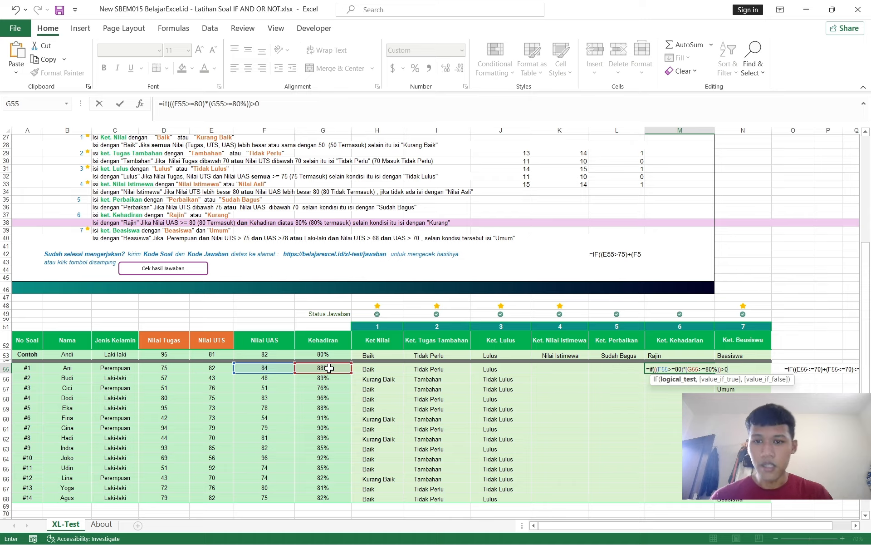
Step: Return "Rajin" if the M55 test is true and "Kurang" if false, and enter the formula with the suggested correction
{"action": "type", "text": ", "}
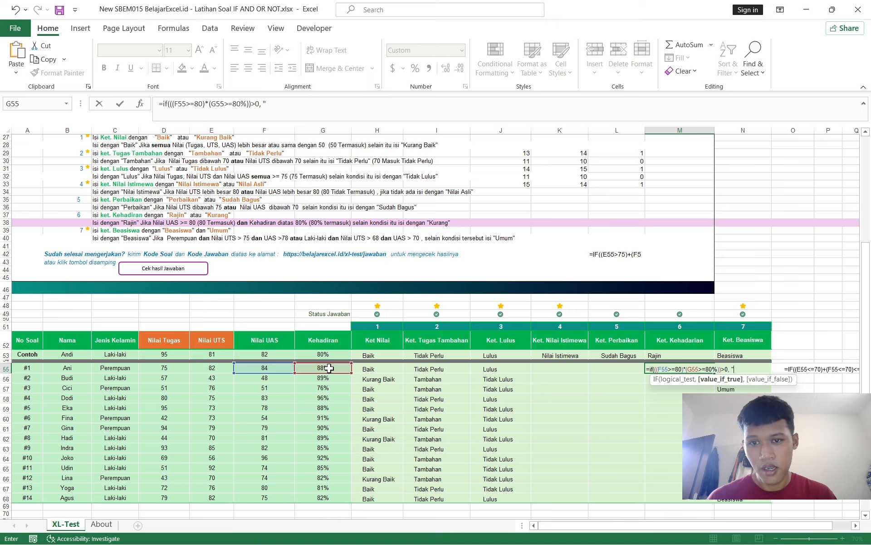
{"action": "type", "text": "\"Rajin"}
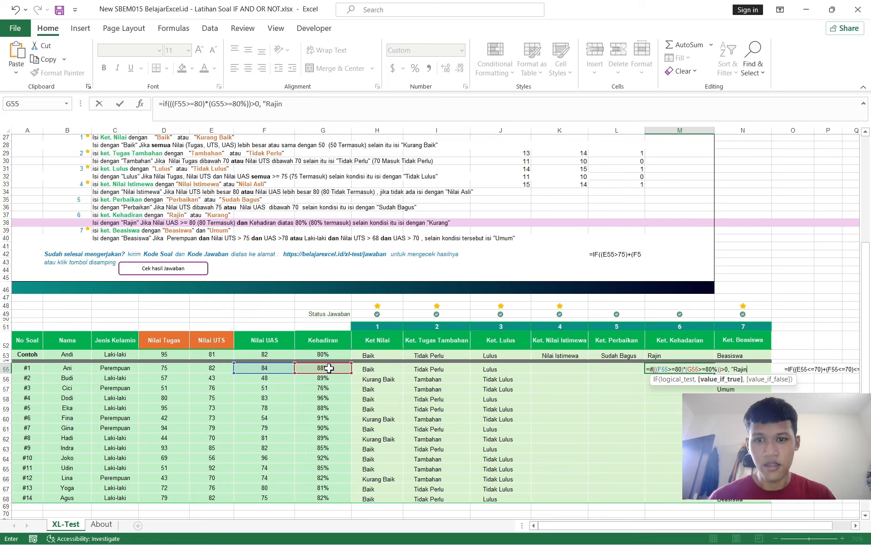
{"action": "type", "text": "\", \""}
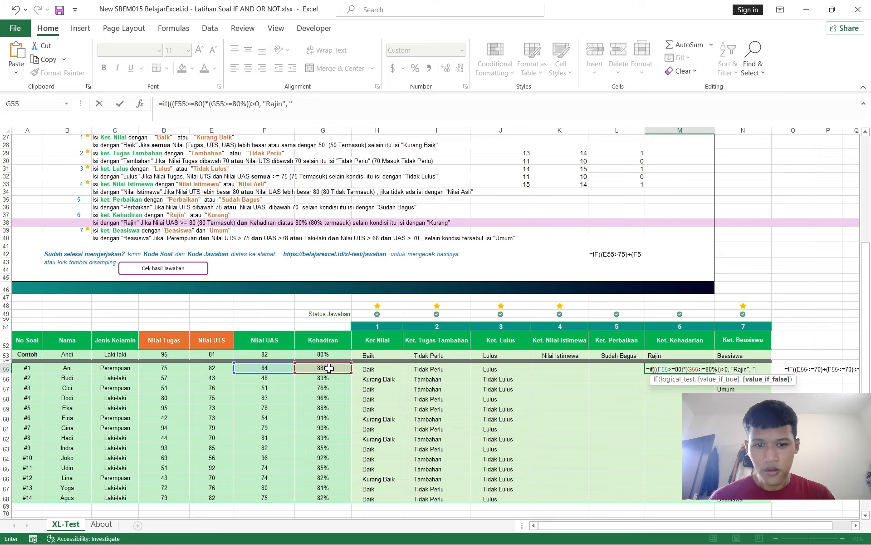
{"action": "type", "text": "Kurang\")"}
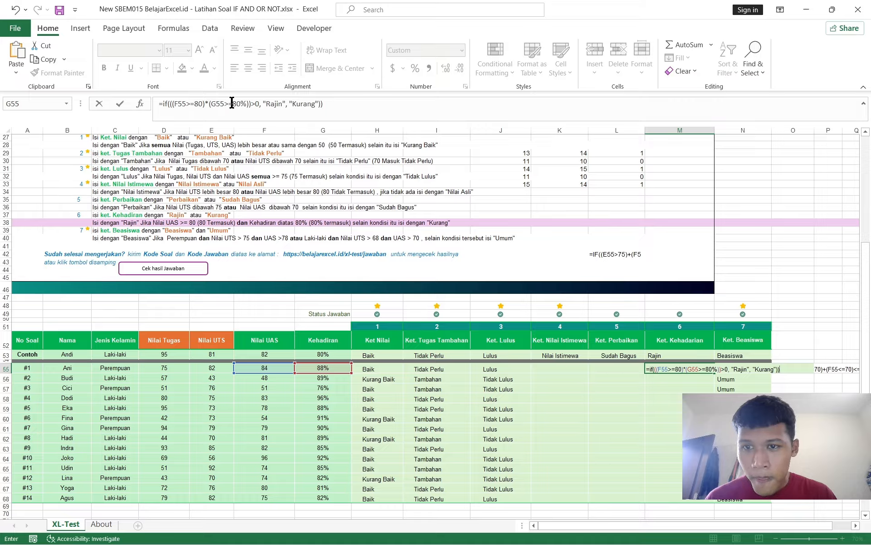
{"action": "key", "text": "Return"}
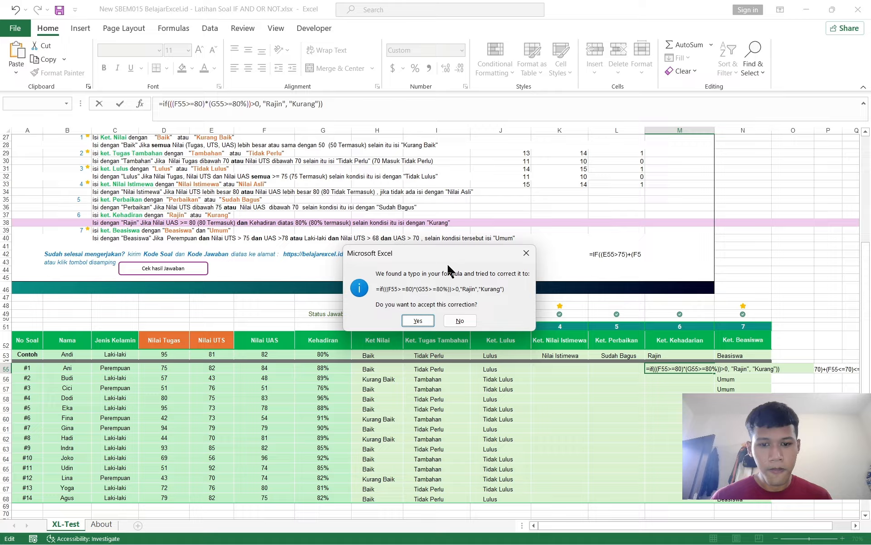
{"action": "left_click", "coordinate": [418, 320]}
Step: Review the entered Ket. Kehadarian formula in M55
{"action": "scroll", "coordinate": [675, 284], "scroll_direction": "down", "scroll_amount": 2}
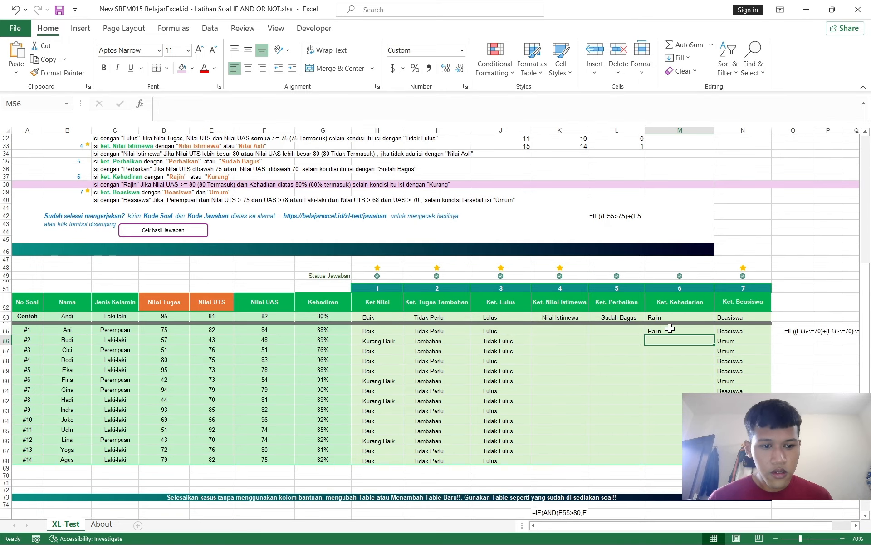
{"action": "left_click", "coordinate": [670, 328]}
{"action": "left_click", "coordinate": [338, 104]}
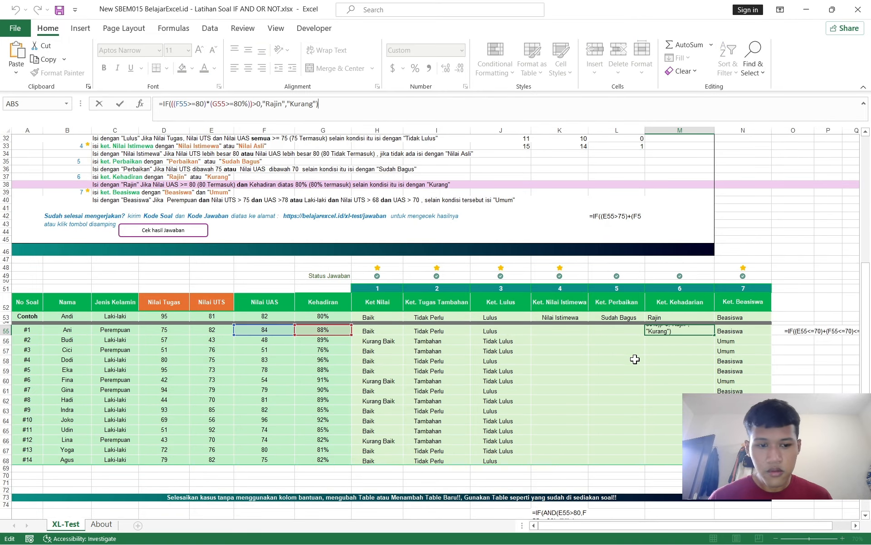
{"action": "key", "text": "Return"}
Step: Fill the M55 Ket. Kehadaran formula down the column to M68
{"action": "scroll", "coordinate": [634, 357], "scroll_direction": "down", "scroll_amount": 3}
{"action": "left_click", "coordinate": [710, 253]}
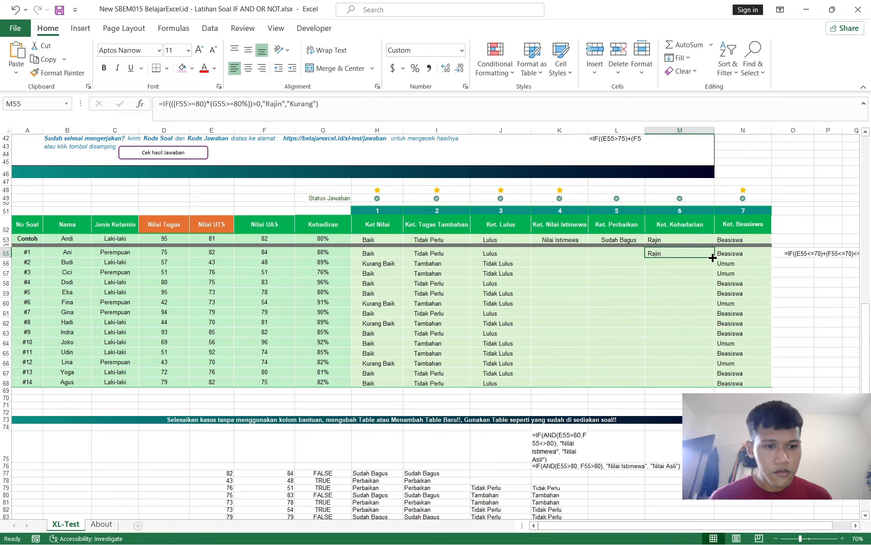
{"action": "double_click", "coordinate": [712, 258]}
{"action": "left_click", "coordinate": [728, 293]}
Step: Check the filled Ket. Kehadiran formulas in M55 to M57 against the instruction for question 6
{"action": "left_click", "coordinate": [676, 256]}
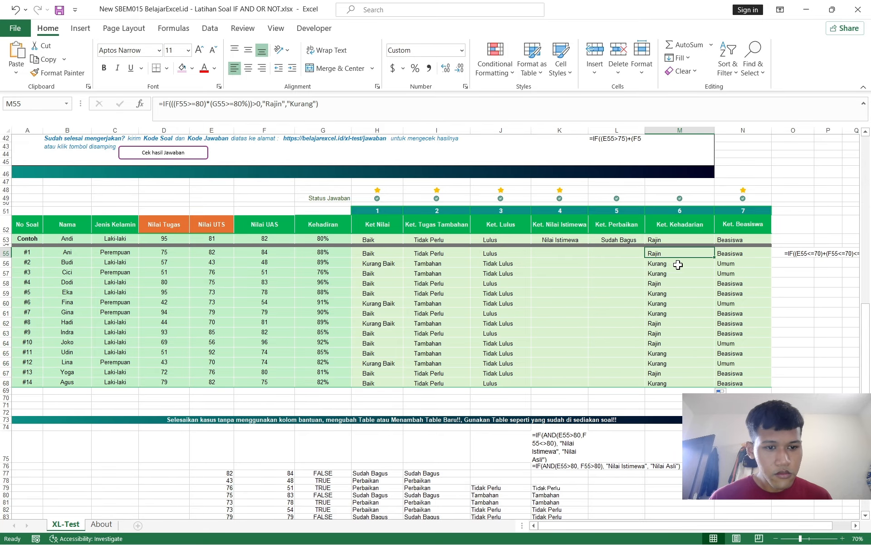
{"action": "left_click", "coordinate": [680, 273]}
{"action": "scroll", "coordinate": [701, 257], "scroll_direction": "up", "scroll_amount": 2}
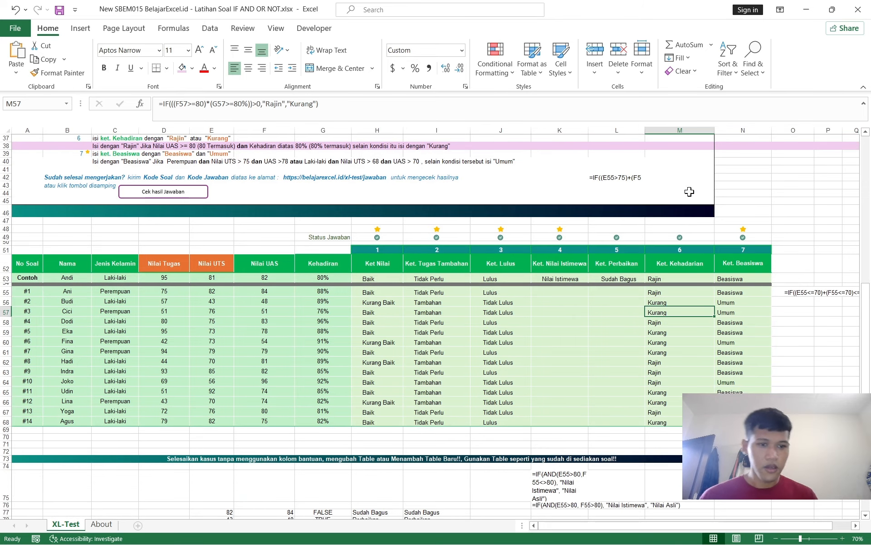
{"action": "scroll", "coordinate": [672, 227], "scroll_direction": "down", "scroll_amount": 2}
{"action": "scroll", "coordinate": [663, 254], "scroll_direction": "up", "scroll_amount": 2}
{"action": "left_click", "coordinate": [684, 293]}
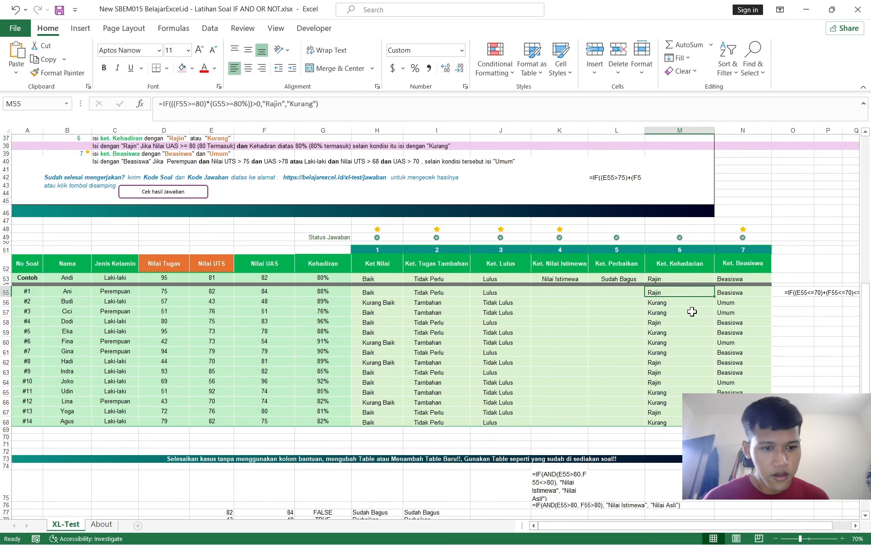
{"action": "left_click", "coordinate": [692, 311]}
{"action": "left_click", "coordinate": [686, 301]}
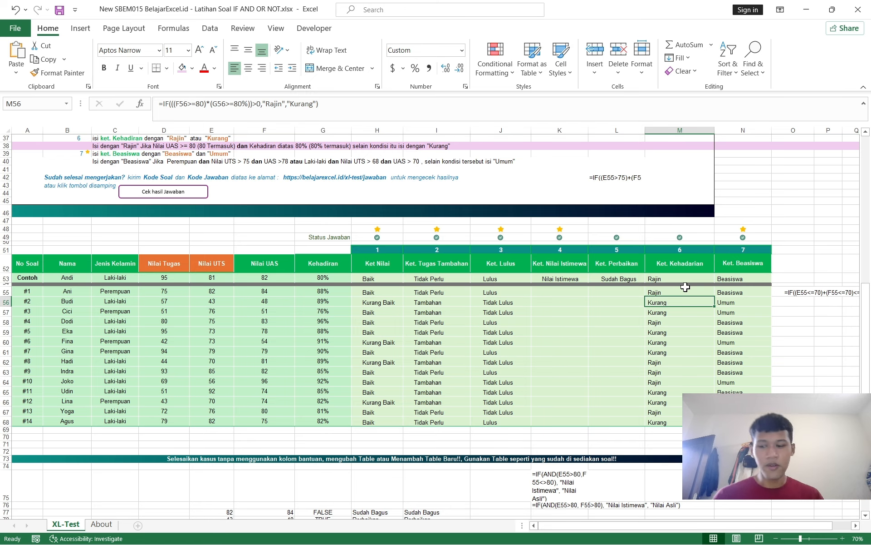
{"action": "left_click", "coordinate": [677, 291]}
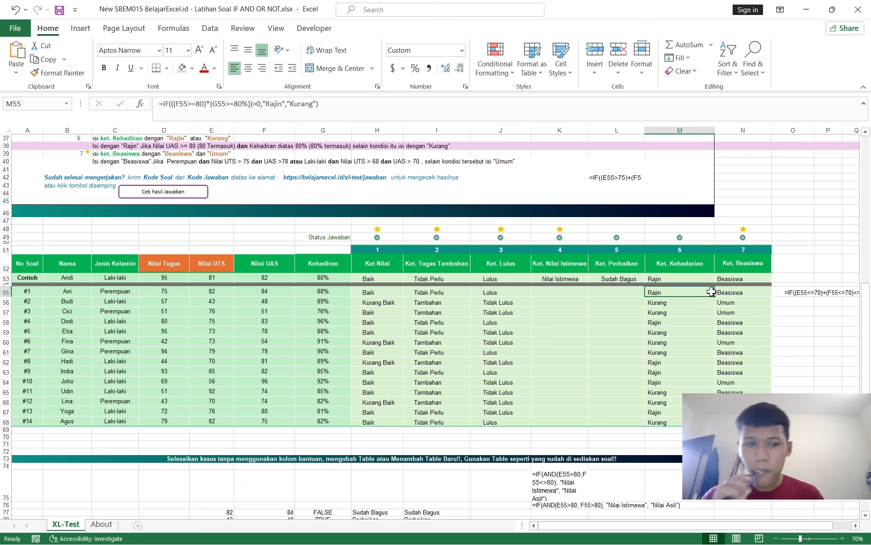
Step: Remove the fill colour from instruction row 38
{"action": "left_click", "coordinate": [633, 292]}
{"action": "scroll", "coordinate": [354, 263], "scroll_direction": "up", "scroll_amount": 3}
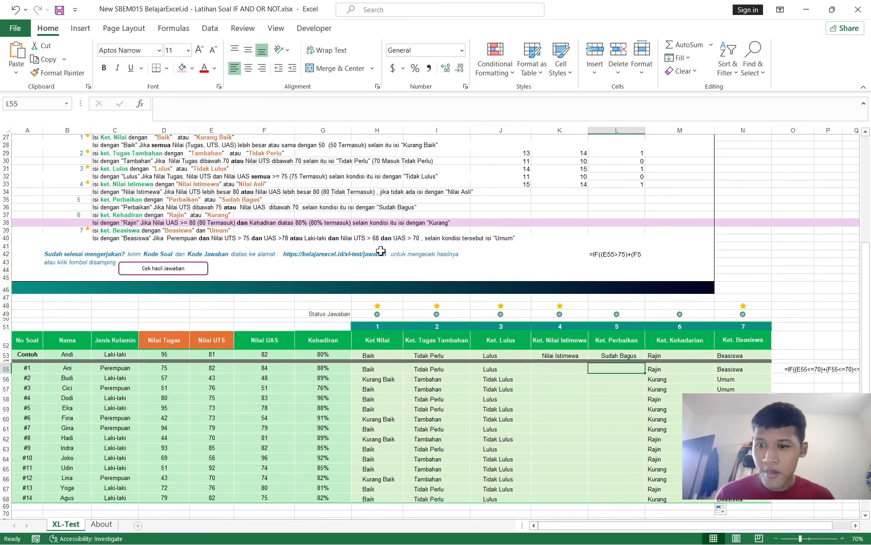
{"action": "left_click", "coordinate": [5, 223]}
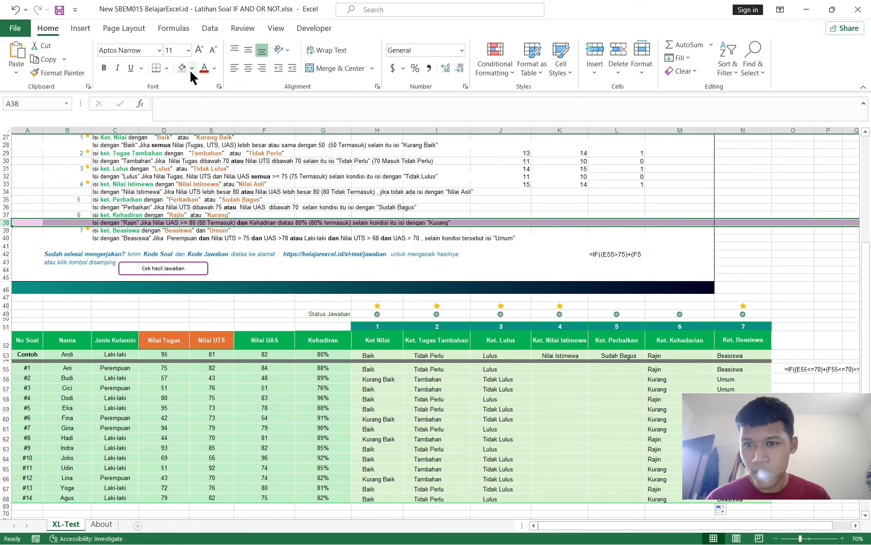
{"action": "left_click", "coordinate": [192, 68]}
{"action": "left_click", "coordinate": [188, 191]}
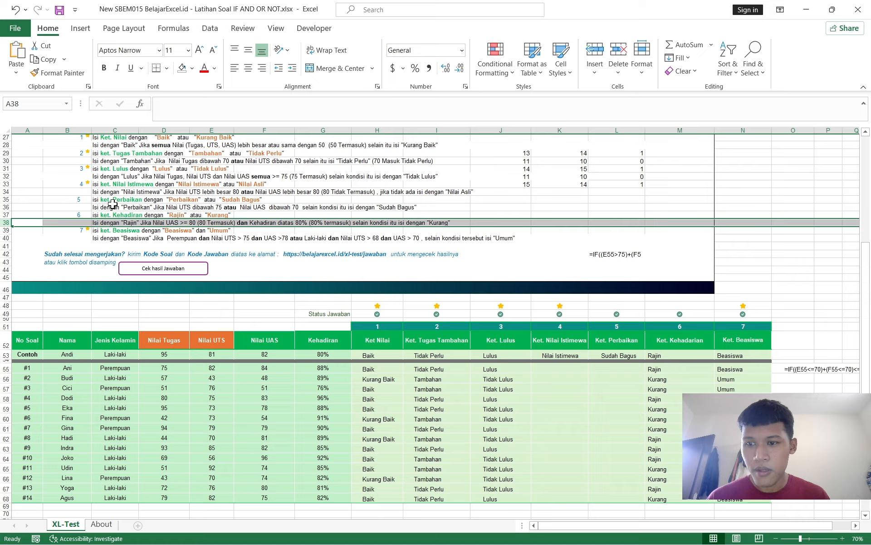
Step: Highlight instruction row 36, the Ket. Perbaikan rule, with a light purple fill
{"action": "left_click", "coordinate": [4, 207]}
{"action": "left_click", "coordinate": [192, 68]}
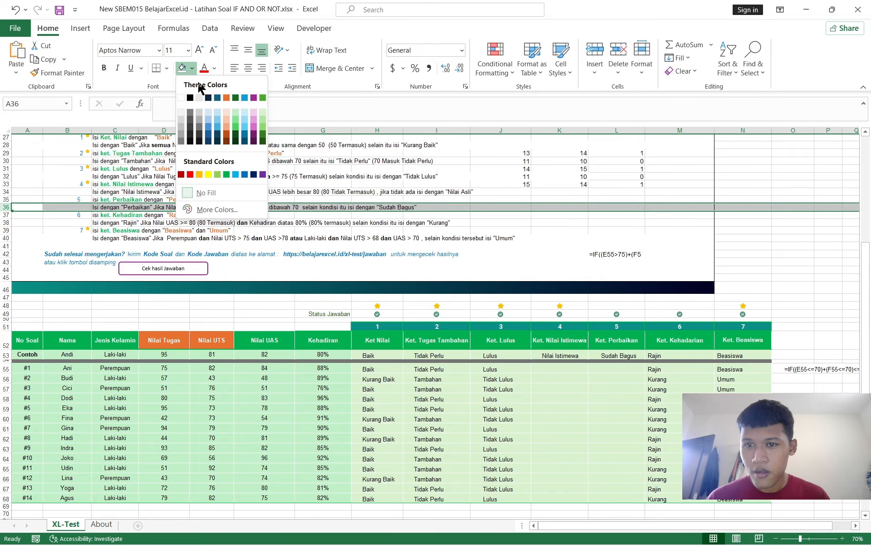
{"action": "left_click", "coordinate": [253, 113]}
{"action": "left_click", "coordinate": [83, 224]}
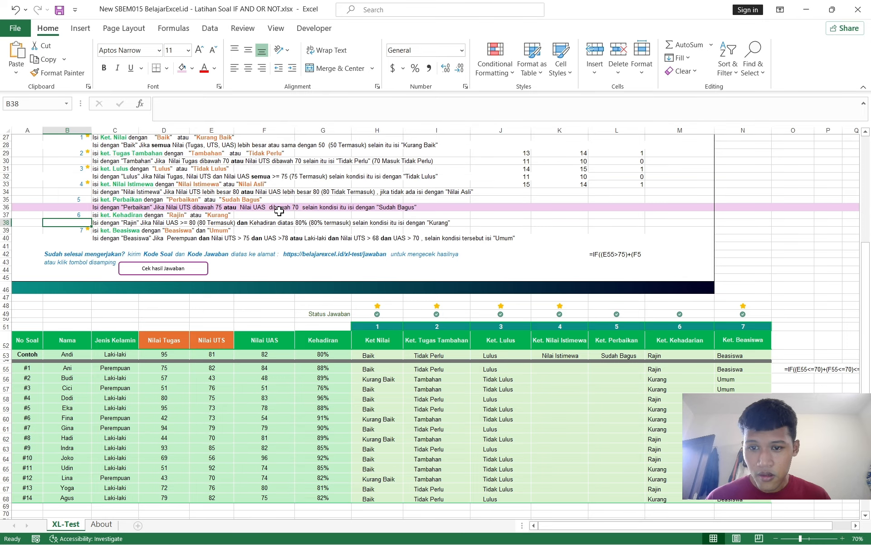
Step: Start an IF formula in L55 testing whether the sum (E55<75)+(F55<70) is greater than 0
{"action": "left_click", "coordinate": [621, 368]}
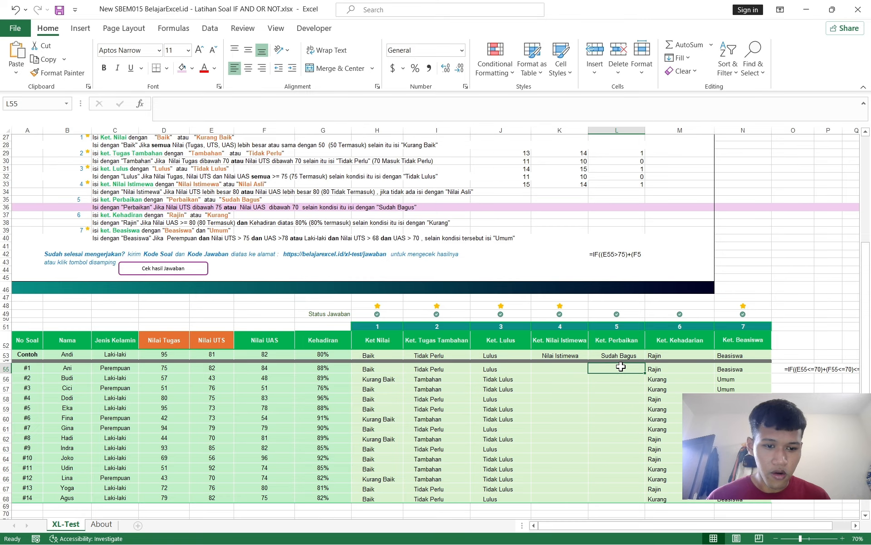
{"action": "type", "text": "=if("}
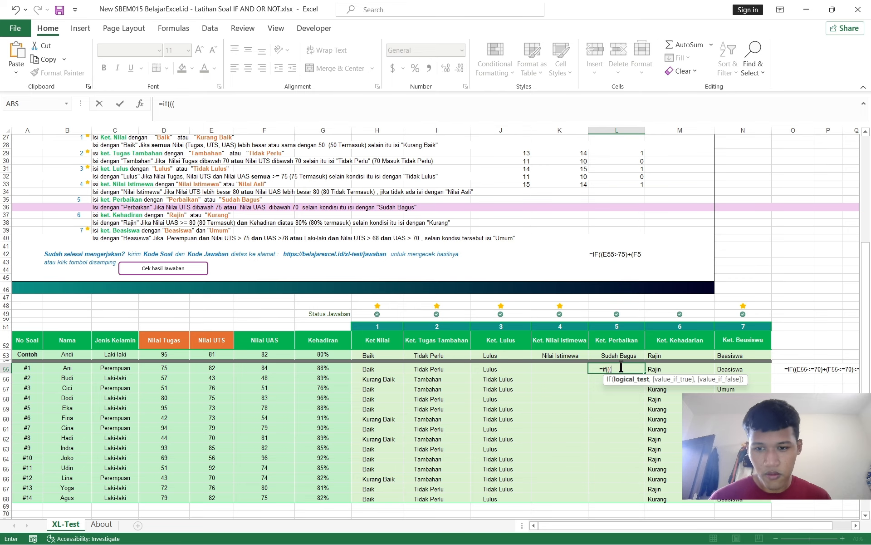
{"action": "type", "text": "(("}
{"action": "left_click", "coordinate": [224, 368]}
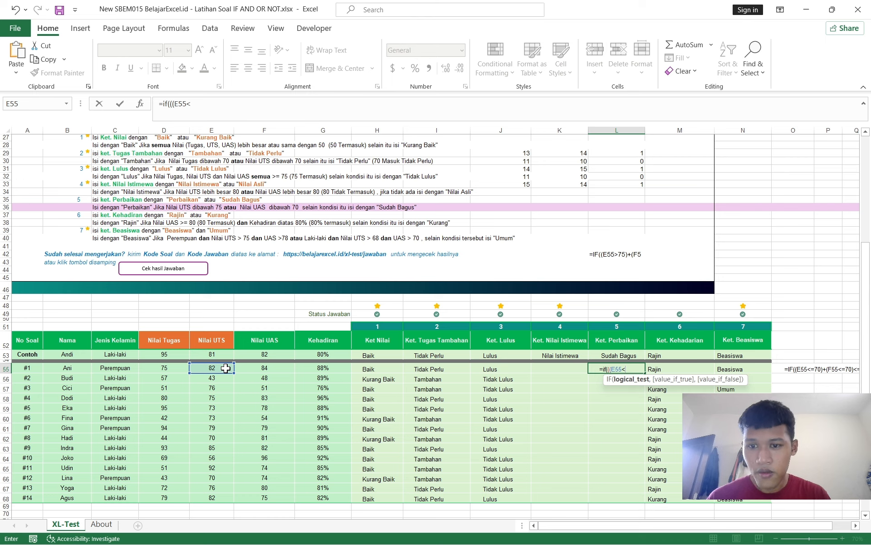
{"action": "type", "text": "<75)"}
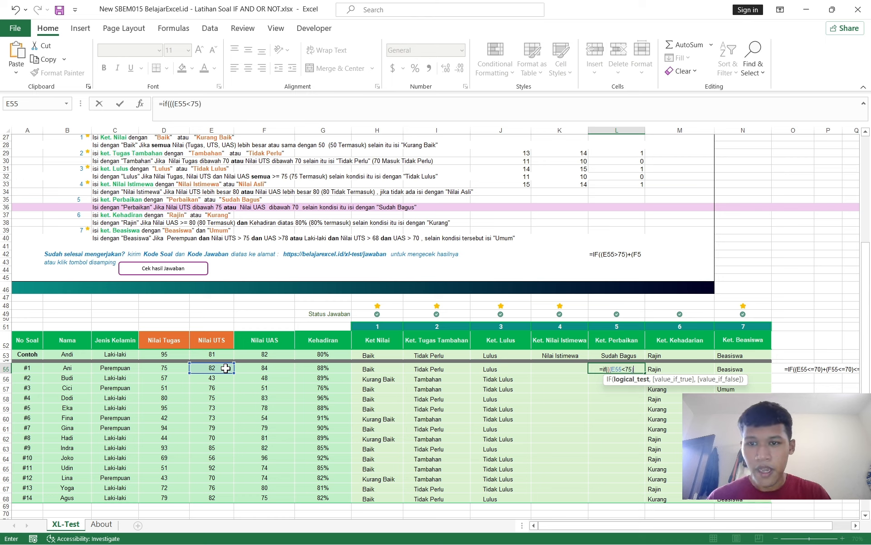
{"action": "type", "text": "+("}
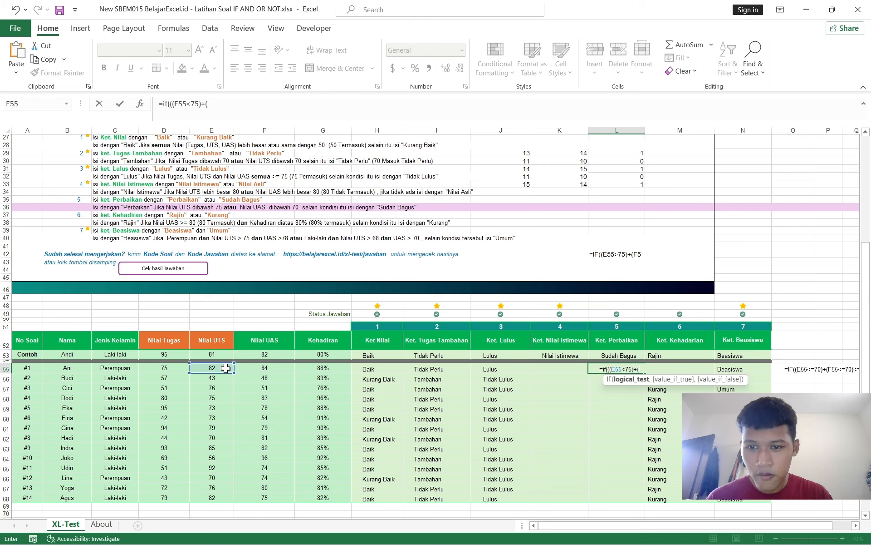
{"action": "left_click", "coordinate": [261, 368]}
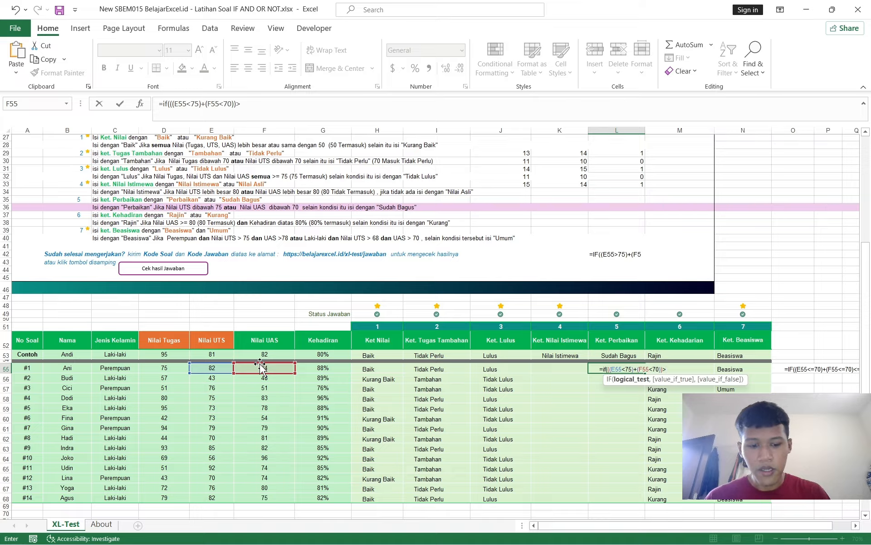
{"action": "type", "text": ","}
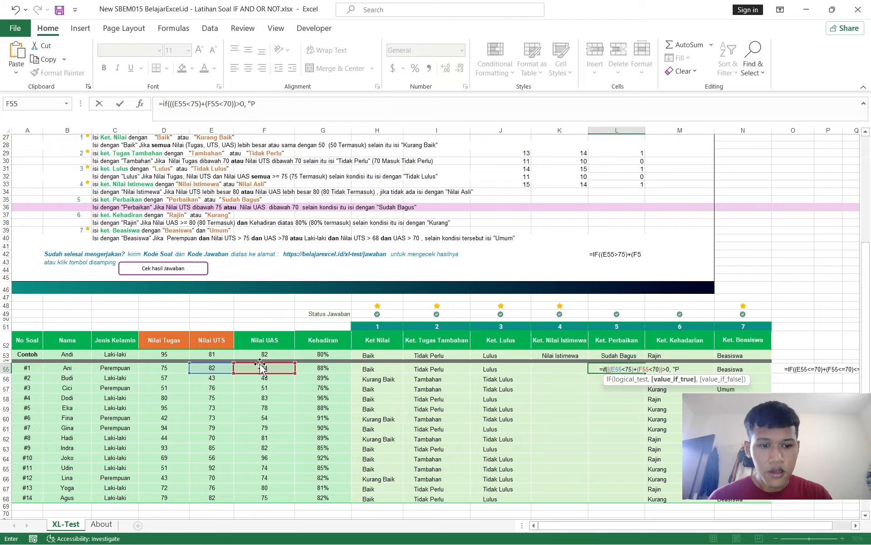
Step: Return "Perbaikan" if the L55 test is true and "Sudah Bagus" if false, and enter the formula
{"action": "type", "text": "\"Perbaikan"}
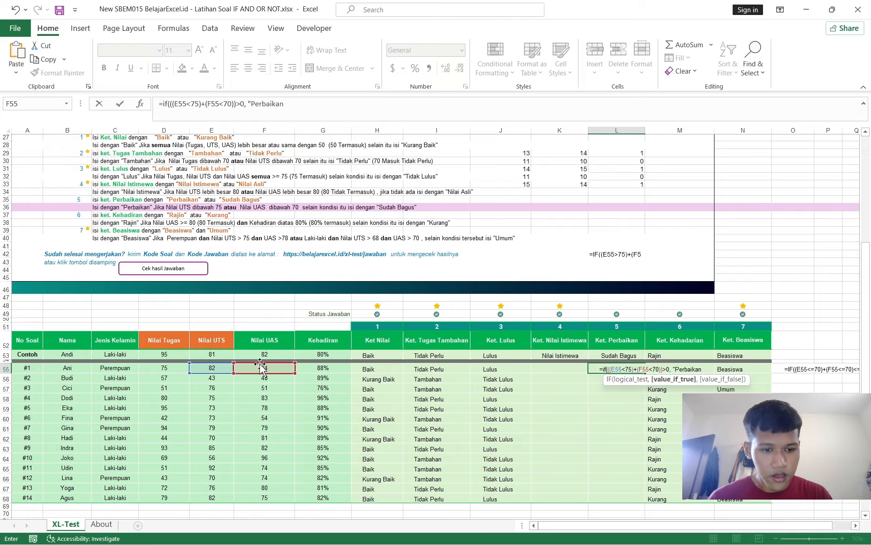
{"action": "type", "text": "\", \"Sudah Bagu"}
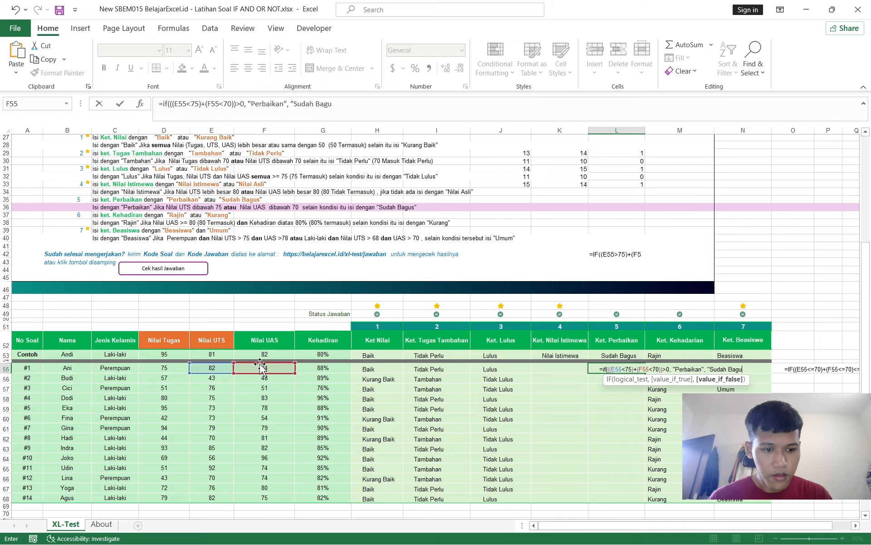
{"action": "type", "text": ")"}
{"action": "key", "text": "Return"}
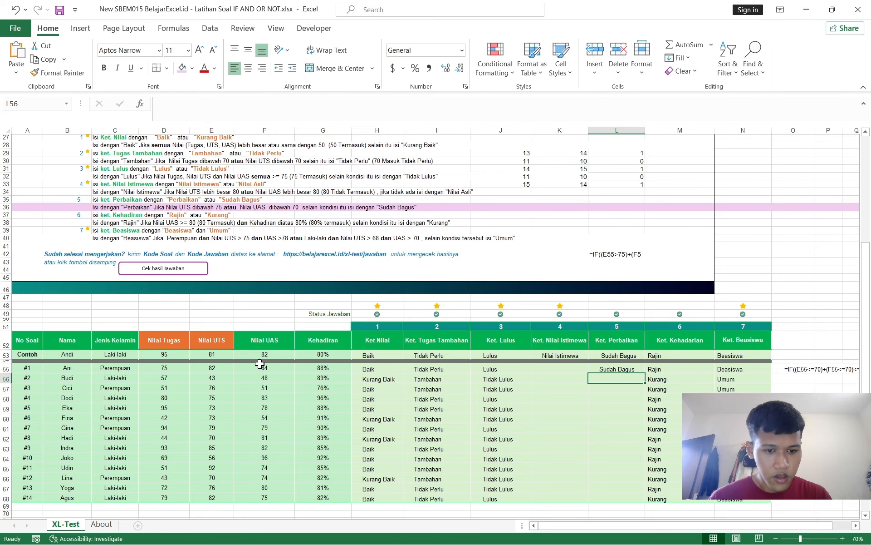
Step: Fill the L55 Ket. Perbaikan formula down the column to L68
{"action": "scroll", "coordinate": [260, 363], "scroll_direction": "down", "scroll_amount": 5}
{"action": "left_click", "coordinate": [624, 254]}
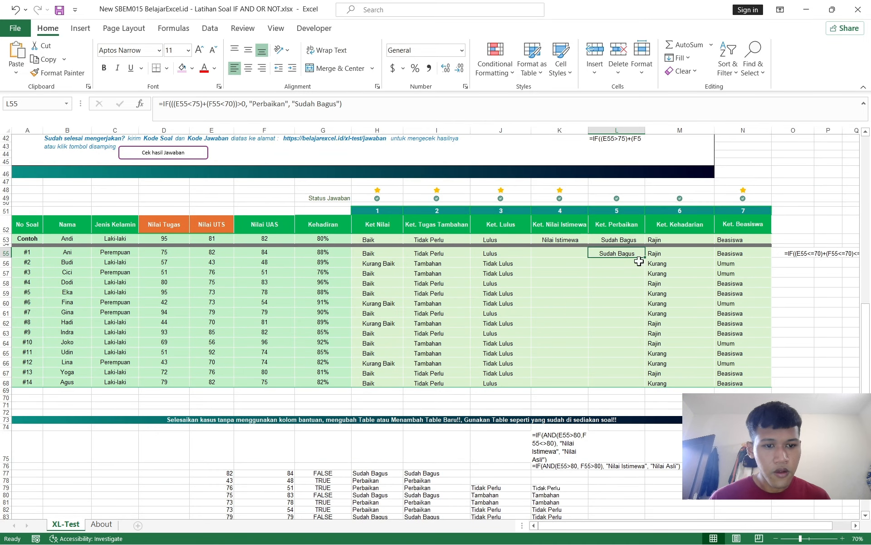
{"action": "double_click", "coordinate": [647, 258]}
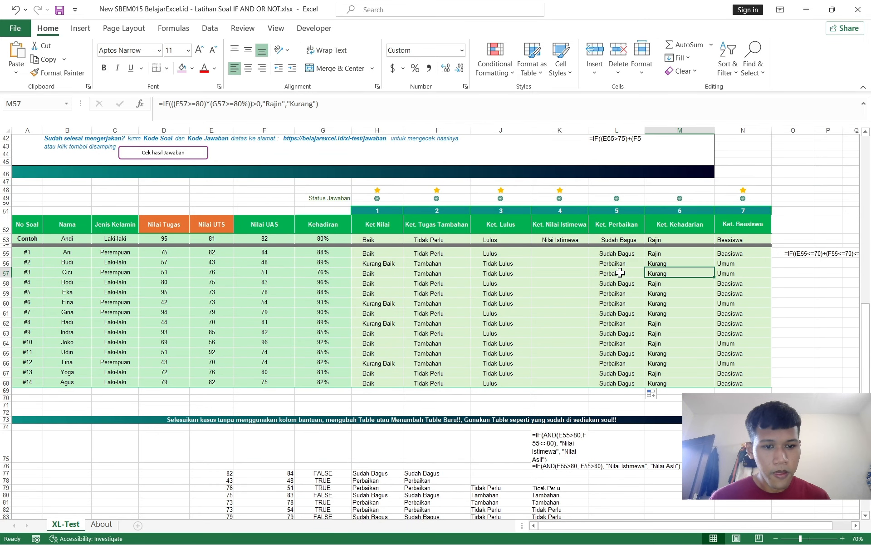
Step: Examine the allowed and used counts of IF, AND, OR and NOT and the requirements for Ket. Nilai Istimewa
{"action": "left_click", "coordinate": [555, 255]}
{"action": "scroll", "coordinate": [638, 274], "scroll_direction": "up", "scroll_amount": 3}
{"action": "scroll", "coordinate": [662, 313], "scroll_direction": "up", "scroll_amount": 7}
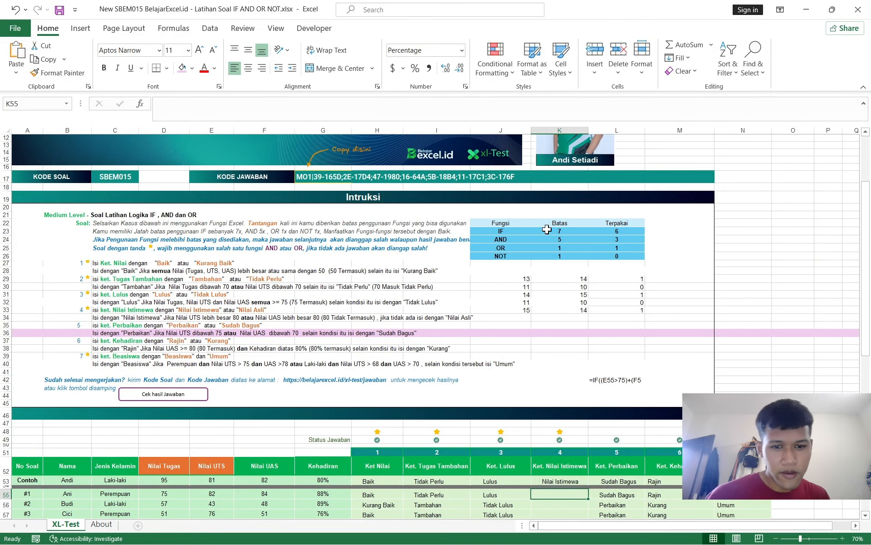
{"action": "left_click", "coordinate": [632, 230]}
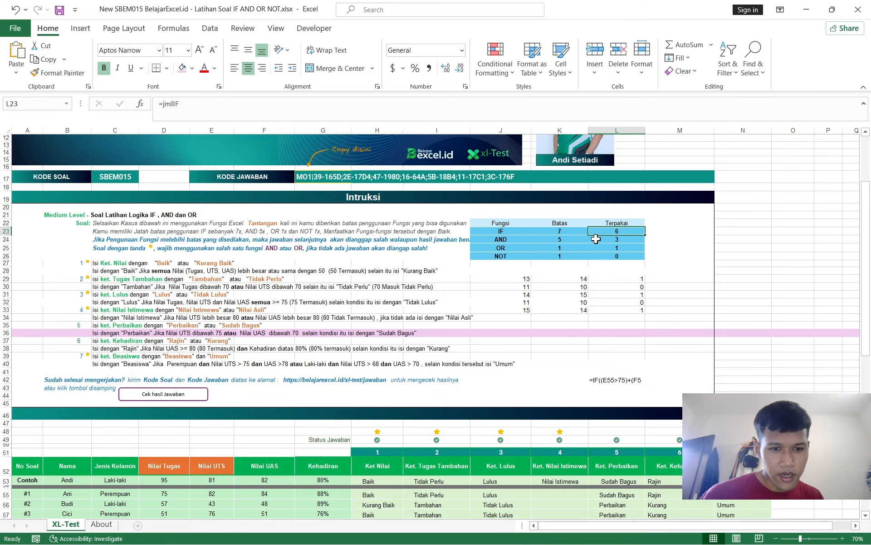
{"action": "left_click", "coordinate": [621, 240]}
{"action": "left_click", "coordinate": [575, 246]}
{"action": "left_click_drag", "start_coordinate": [562, 263], "coordinate": [563, 256]}
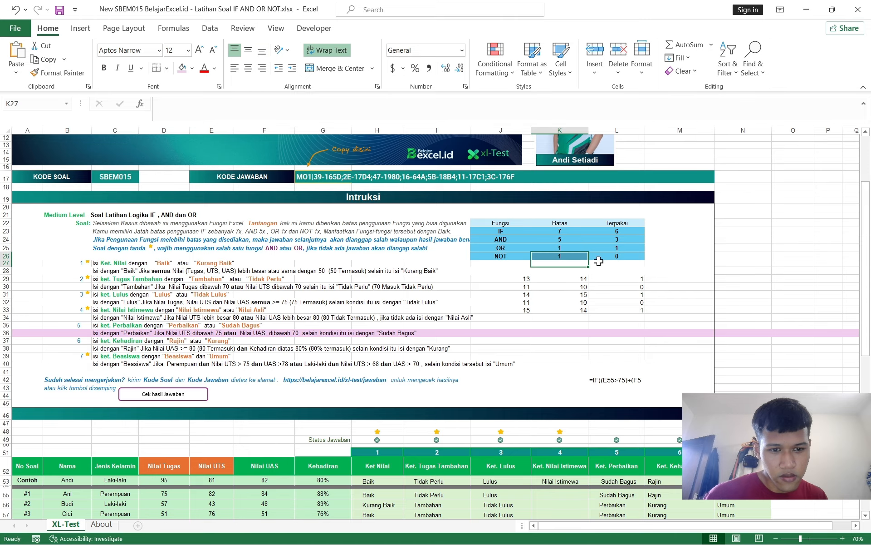
{"action": "scroll", "coordinate": [636, 247], "scroll_direction": "down", "scroll_amount": 3}
{"action": "left_click", "coordinate": [568, 410]}
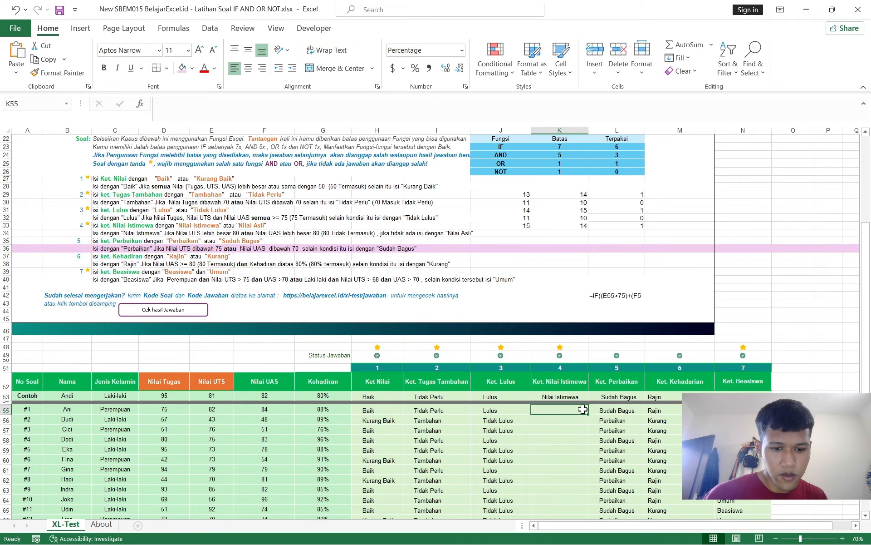
{"action": "scroll", "coordinate": [583, 409], "scroll_direction": "up", "scroll_amount": 5}
{"action": "scroll", "coordinate": [627, 286], "scroll_direction": "down", "scroll_amount": 2}
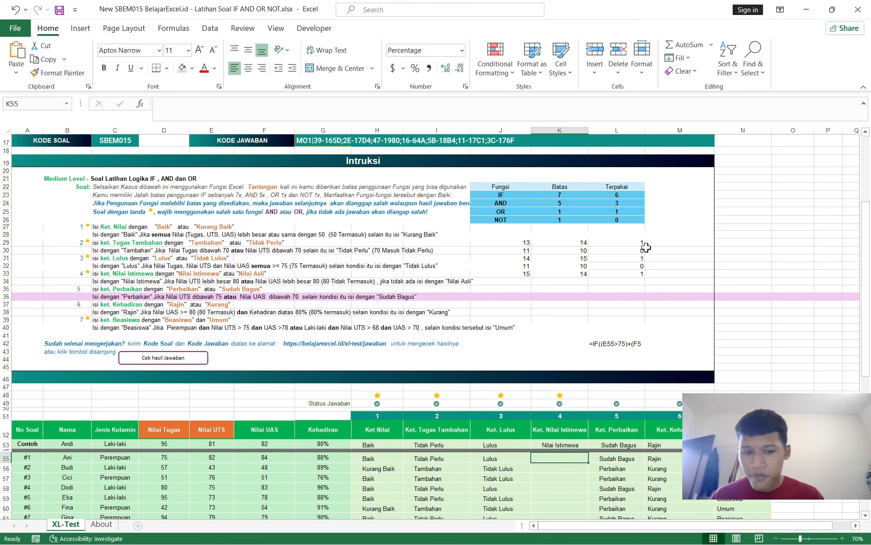
{"action": "scroll", "coordinate": [646, 248], "scroll_direction": "down", "scroll_amount": 2}
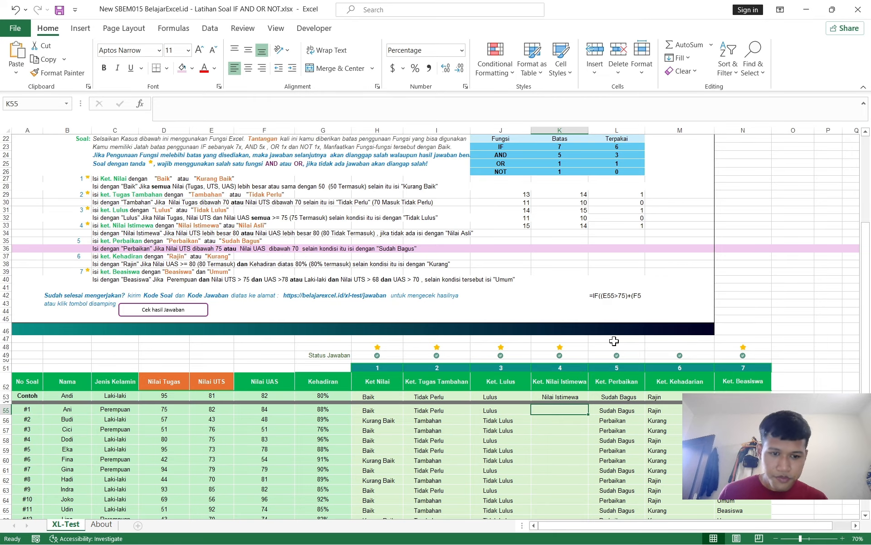
{"action": "left_click", "coordinate": [554, 349]}
{"action": "scroll", "coordinate": [599, 350], "scroll_direction": "up", "scroll_amount": 2}
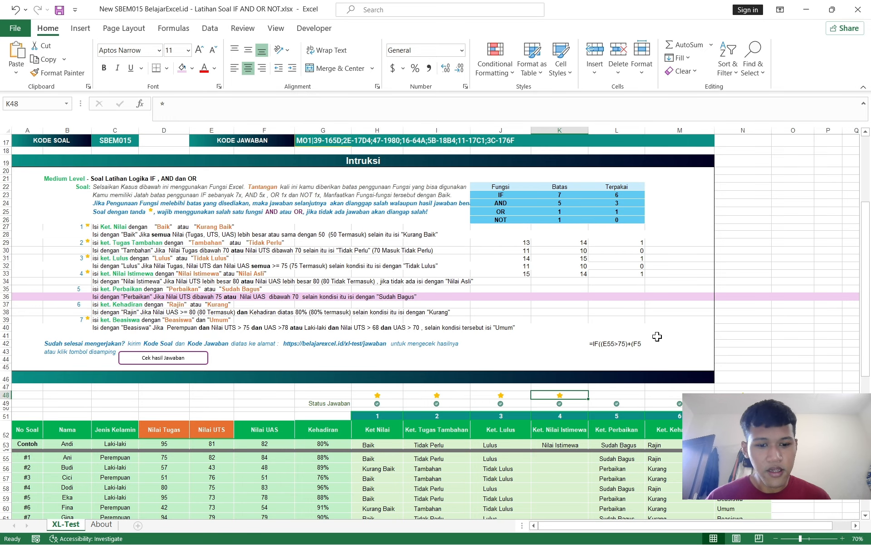
{"action": "left_click", "coordinate": [548, 456]}
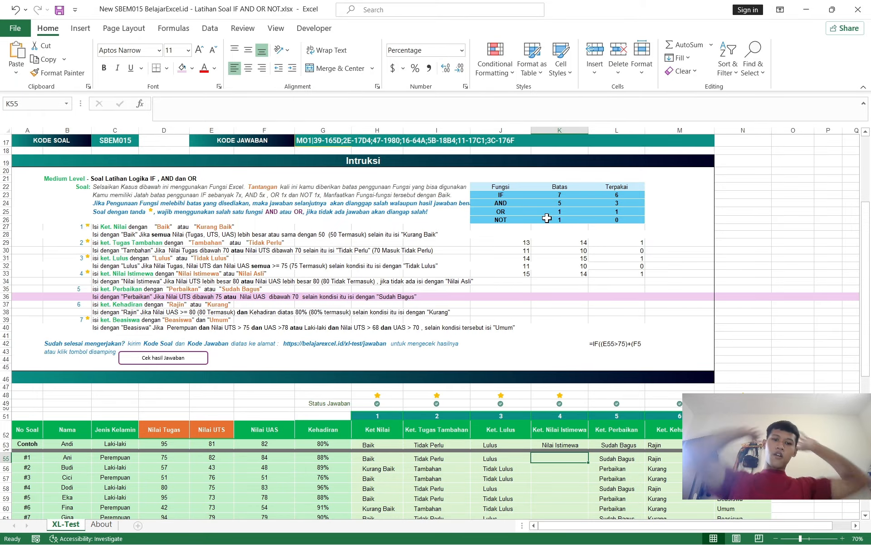
{"action": "type", "text": "="}
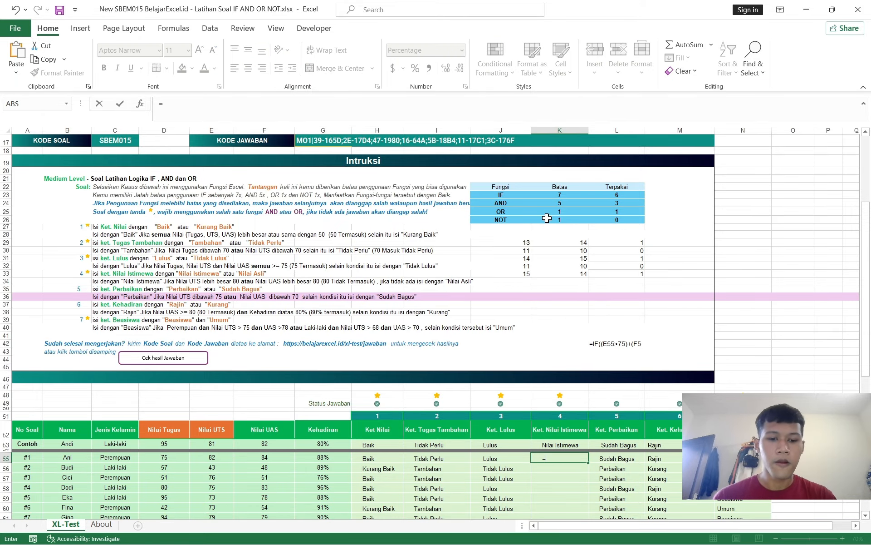
{"action": "type", "text": "if("}
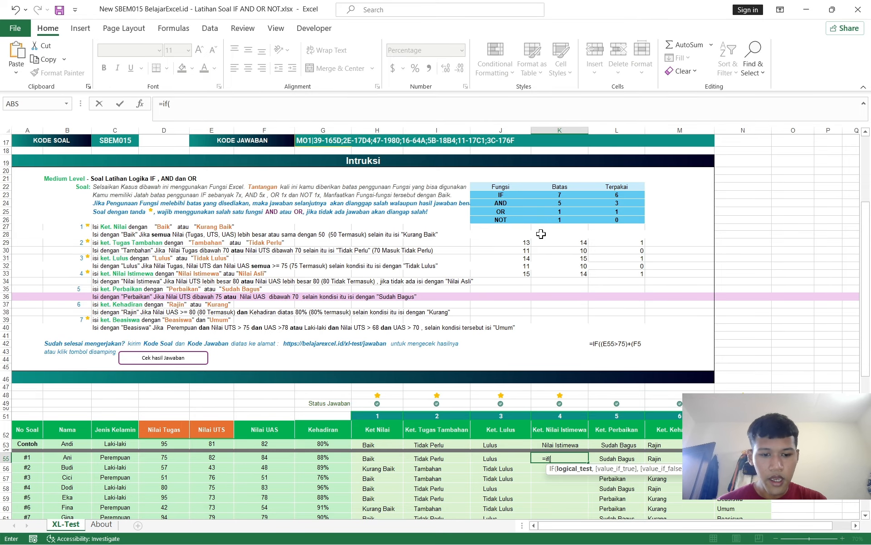
{"action": "type", "text": "and("}
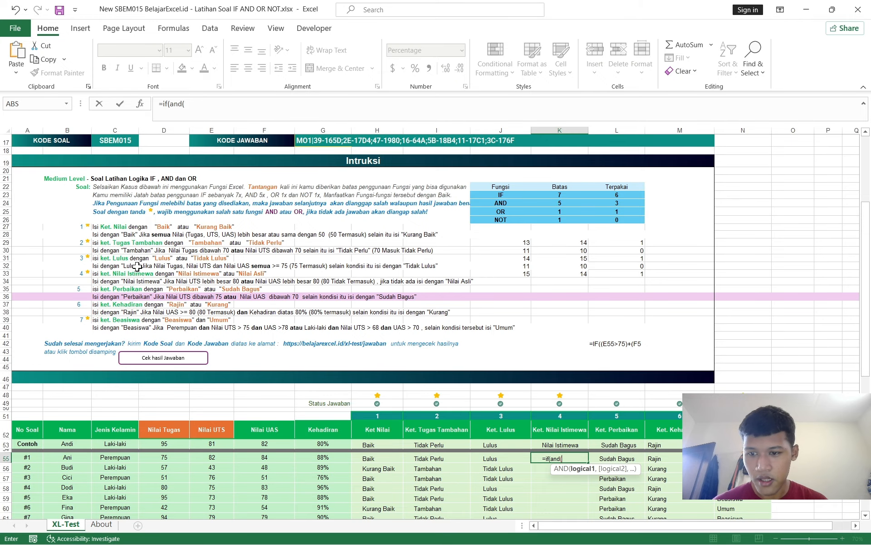
{"action": "left_click", "coordinate": [6, 296]}
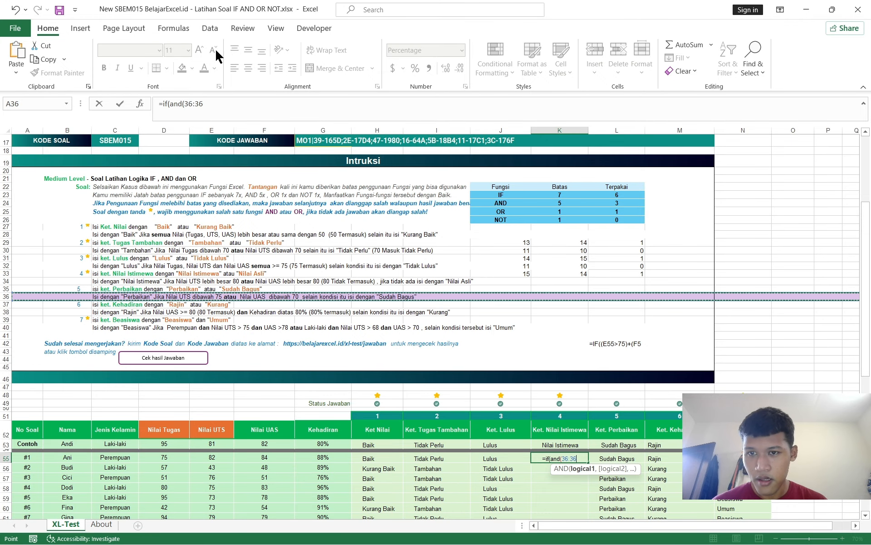
{"action": "left_click", "coordinate": [247, 110]}
{"action": "triple_click", "coordinate": [247, 111]}
{"action": "key", "text": "BackSpace"}
{"action": "key", "text": "Return"}
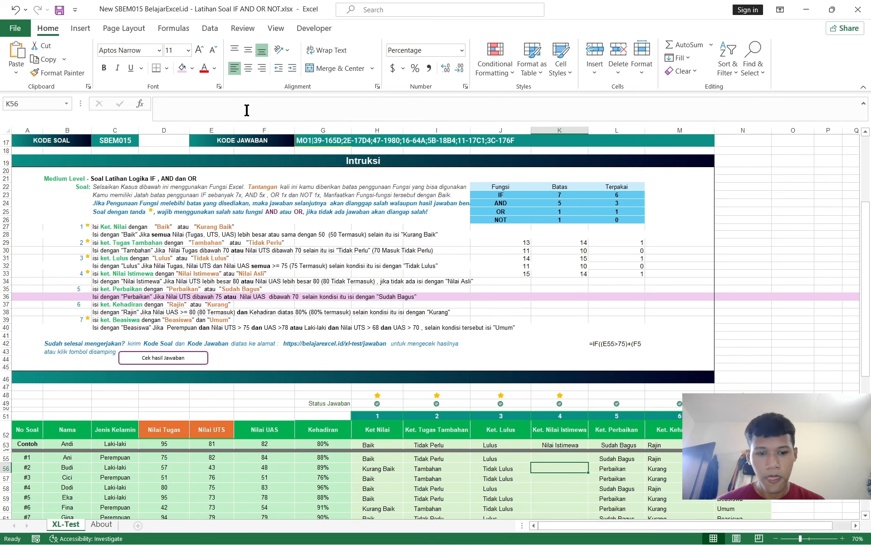
Step: Remove the fill from instruction row 36 and highlight row 34, the Nilai Istimewa rule, with the light purple theme color
{"action": "left_click", "coordinate": [4, 296]}
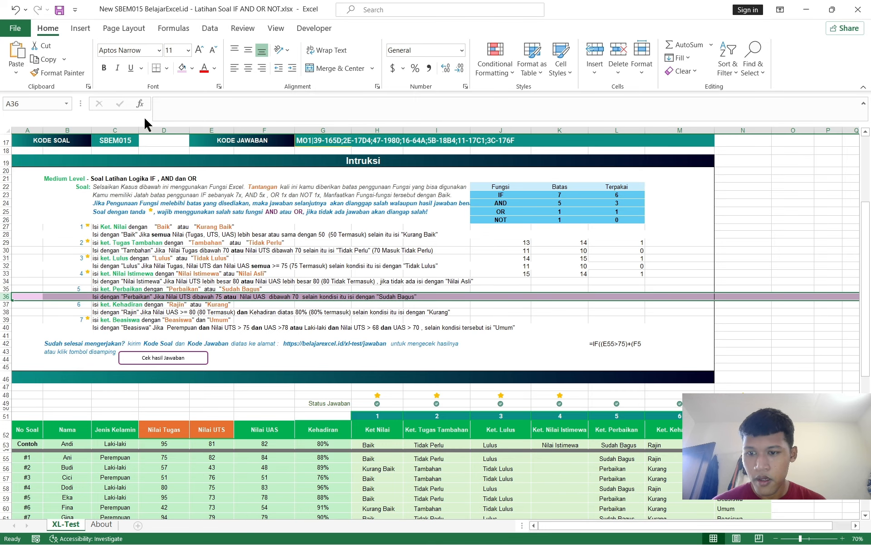
{"action": "left_click", "coordinate": [192, 69]}
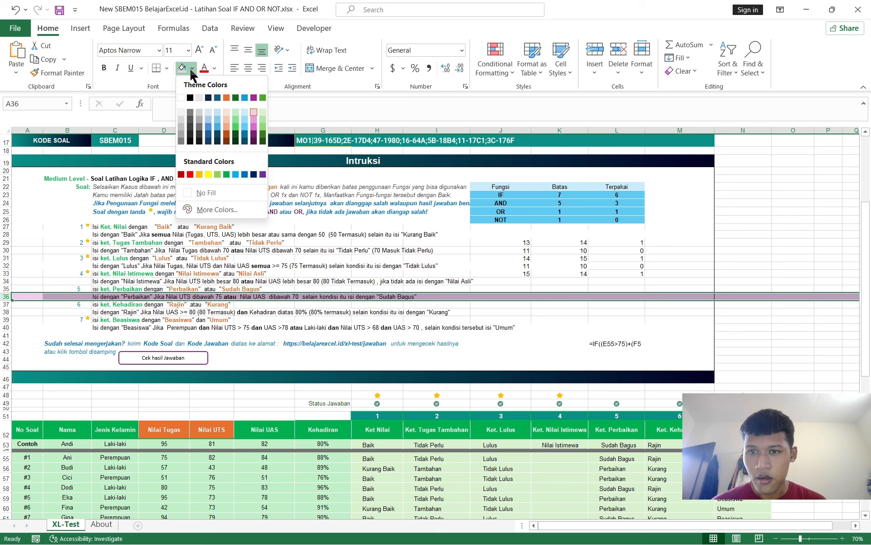
{"action": "left_click", "coordinate": [198, 193]}
{"action": "left_click", "coordinate": [5, 281]}
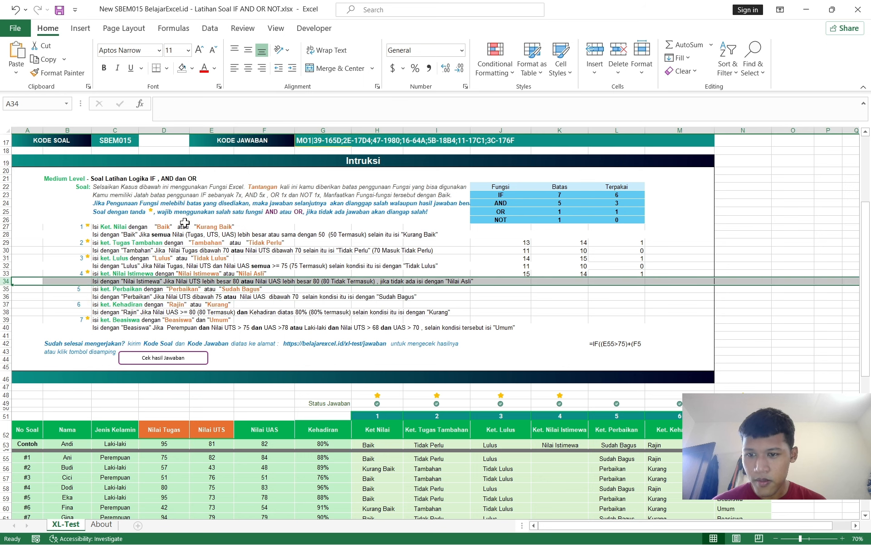
{"action": "left_click", "coordinate": [192, 68]}
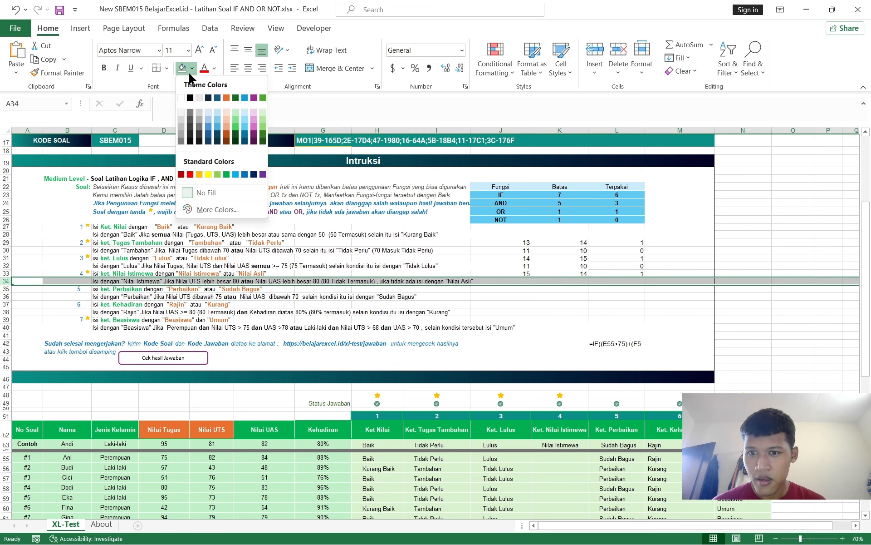
{"action": "left_click", "coordinate": [254, 112]}
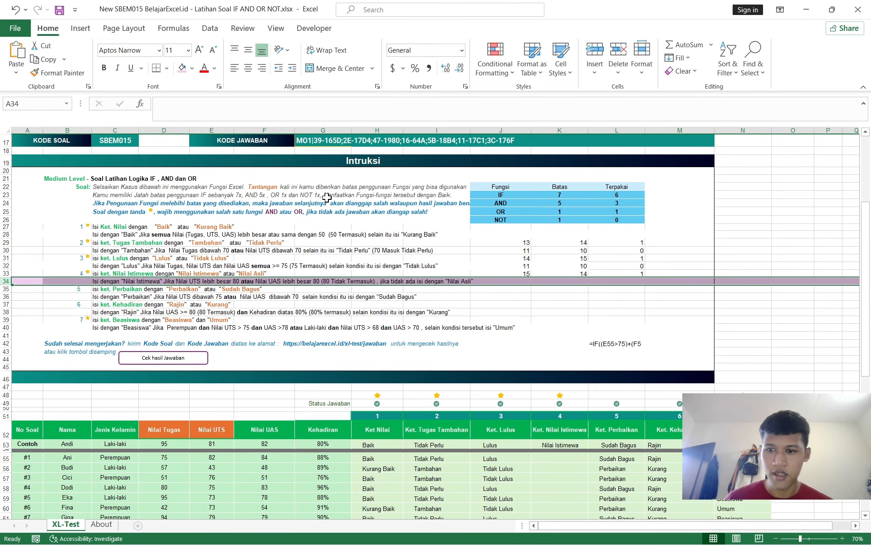
Step: Start an IF formula in K55 with an AND test whose first condition is E55<=80
{"action": "scroll", "coordinate": [511, 240], "scroll_direction": "down", "scroll_amount": 3}
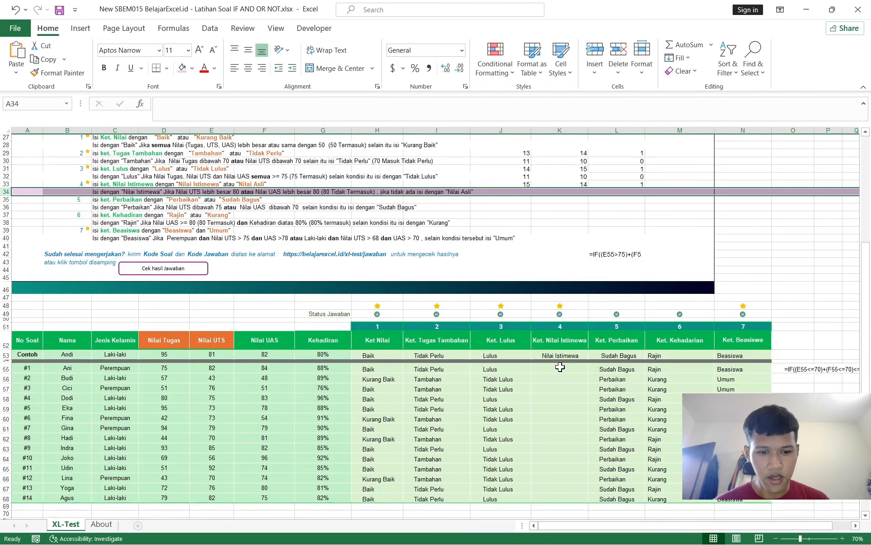
{"action": "left_click", "coordinate": [560, 367]}
{"action": "scroll", "coordinate": [469, 362], "scroll_direction": "up", "scroll_amount": 2}
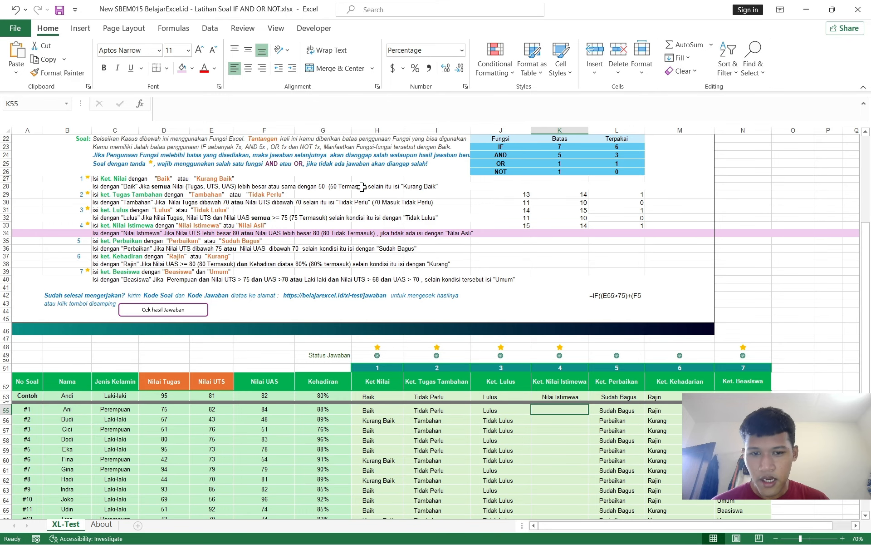
{"action": "left_click", "coordinate": [310, 117]}
{"action": "type", "text": "=if"}
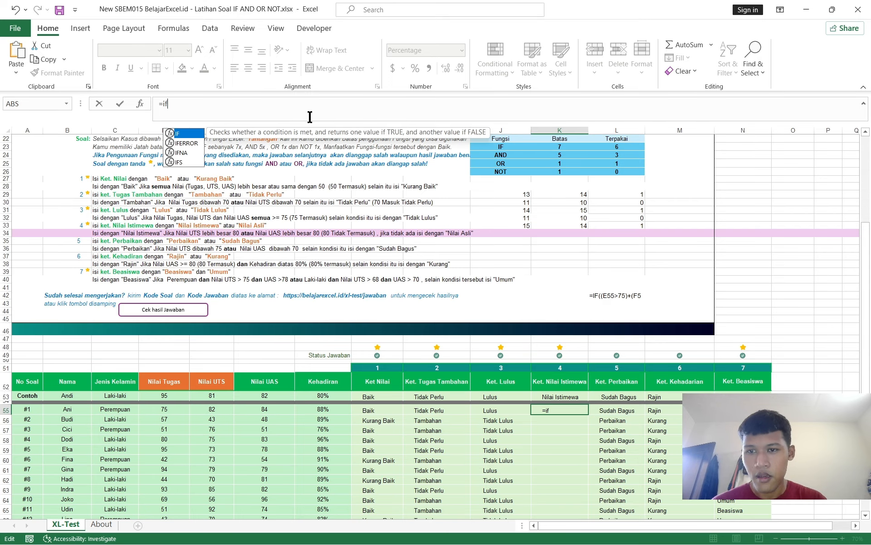
{"action": "type", "text": "(and("}
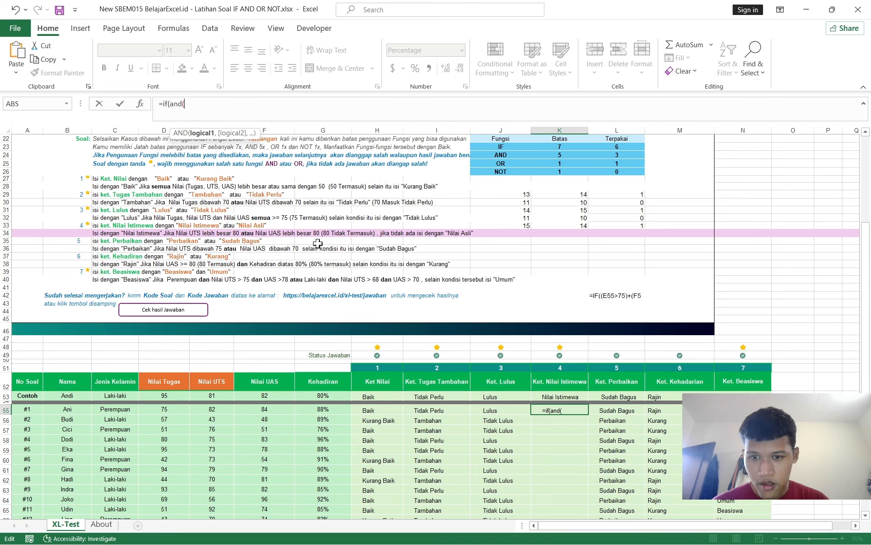
{"action": "left_click", "coordinate": [218, 410]}
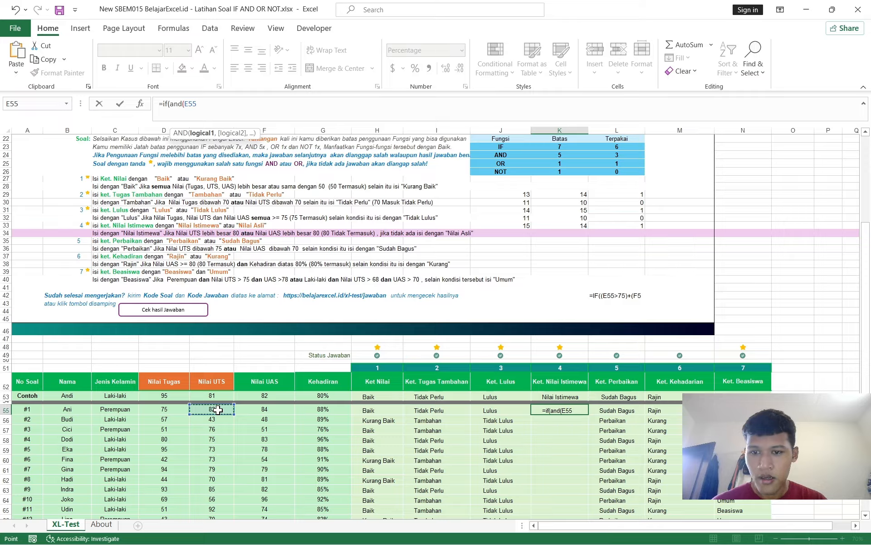
{"action": "type", "text": "."}
{"action": "key", "text": "BackSpace"}
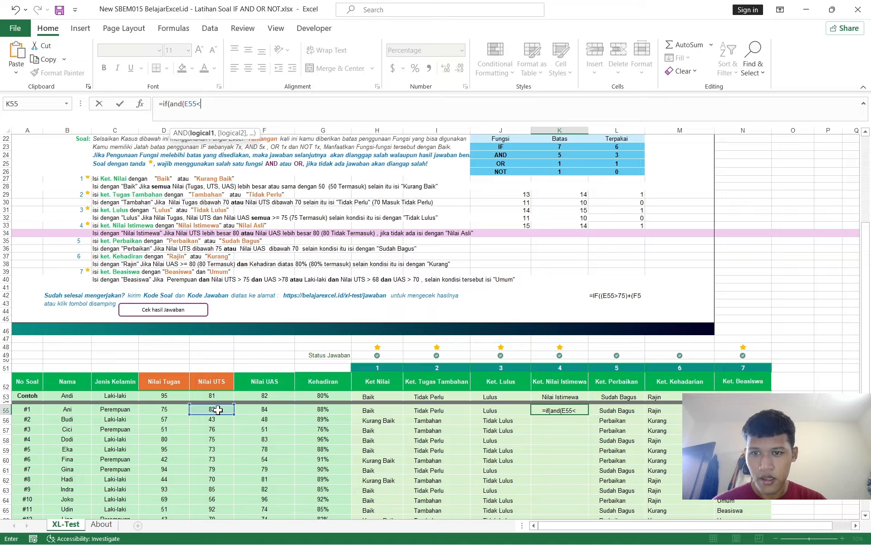
{"action": "type", "text": "<=80"}
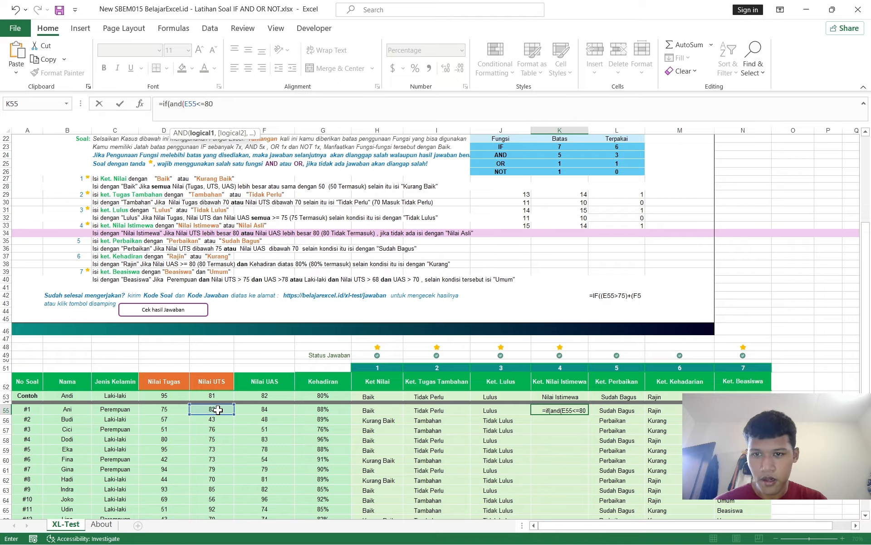
Step: Add F55<=80 as the second condition of the AND test in the K55 formula
{"action": "type", "text": "),"}
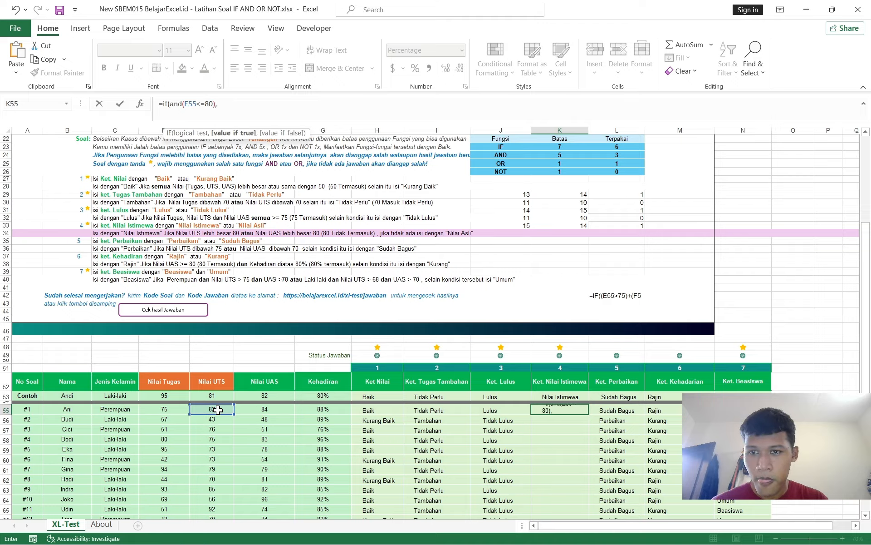
{"action": "key", "text": "BackSpace"}
{"action": "key", "text": "BackSpace"}
{"action": "type", "text": ","}
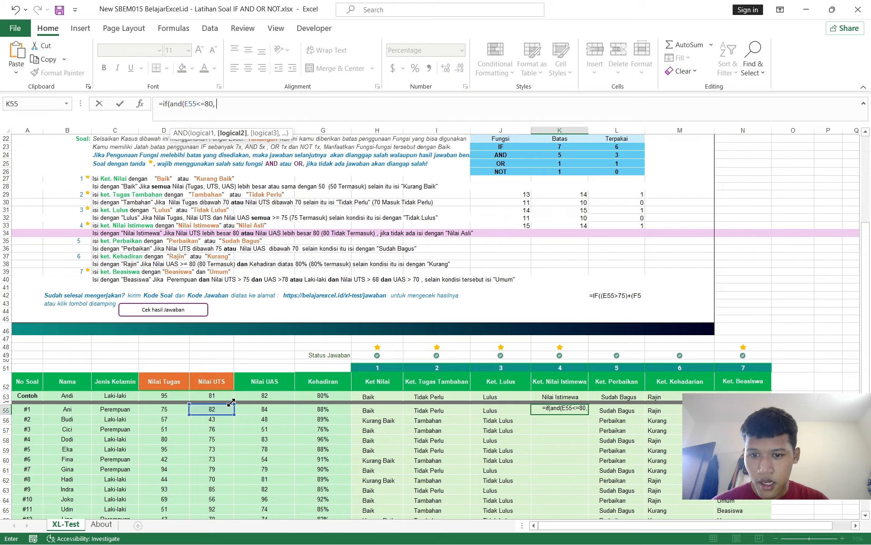
{"action": "left_click", "coordinate": [262, 408]}
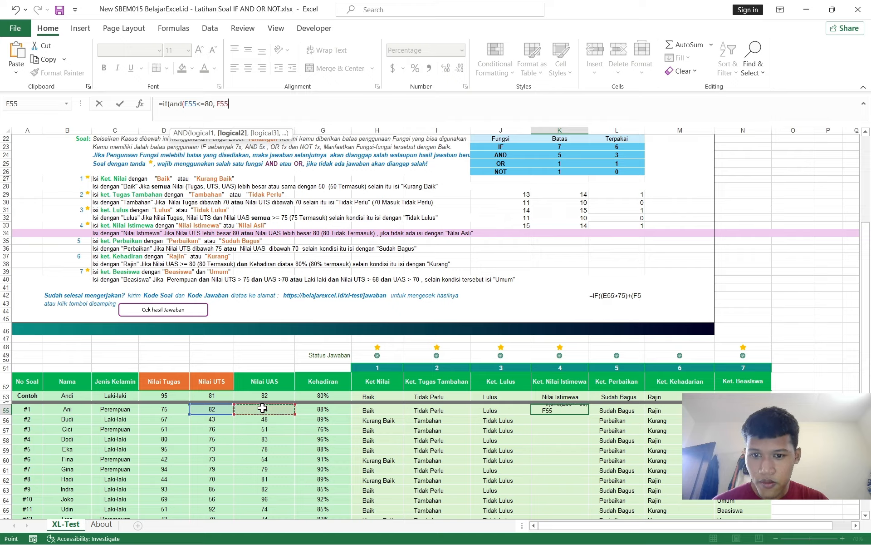
{"action": "type", "text": "<=80"}
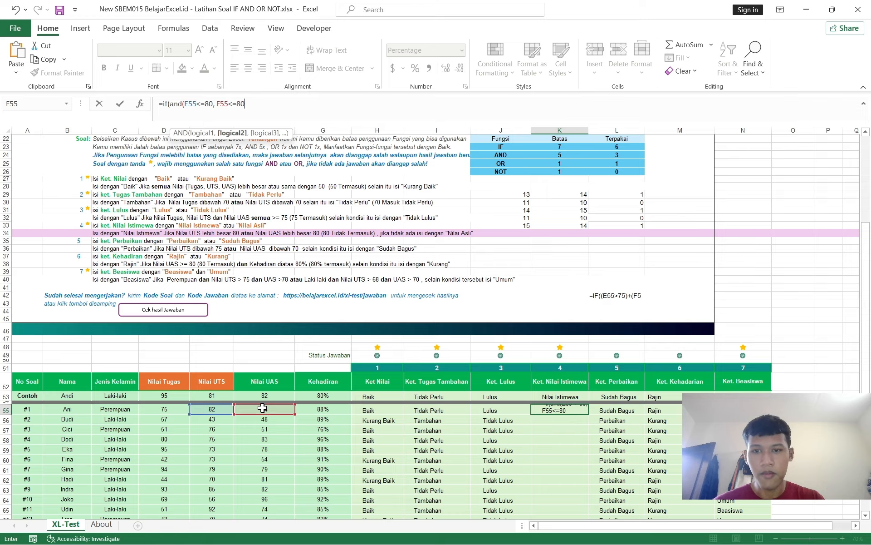
Step: Close the AND test and return "Nilai Istimewa" if true and "Nilai Asli" if false in the K55 formula
{"action": "type", "text": "), \"Nilai"}
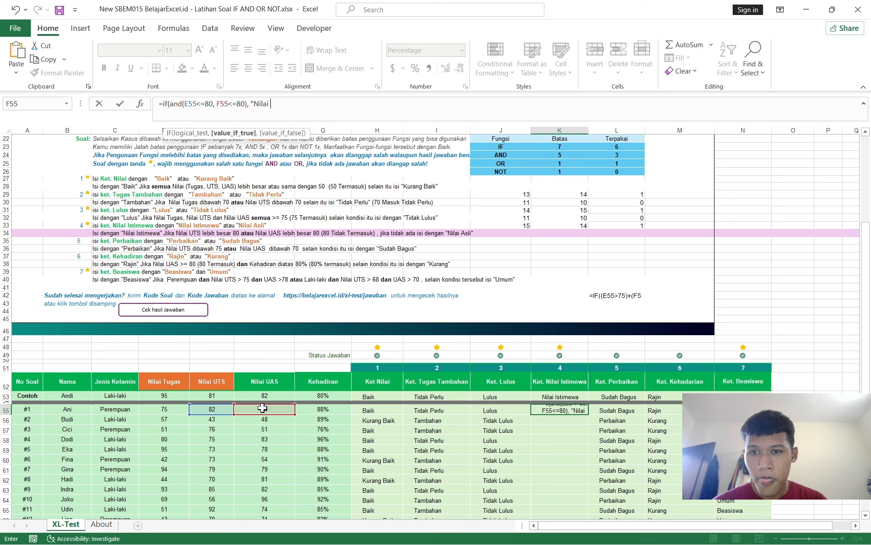
{"action": "type", "text": "Isti"}
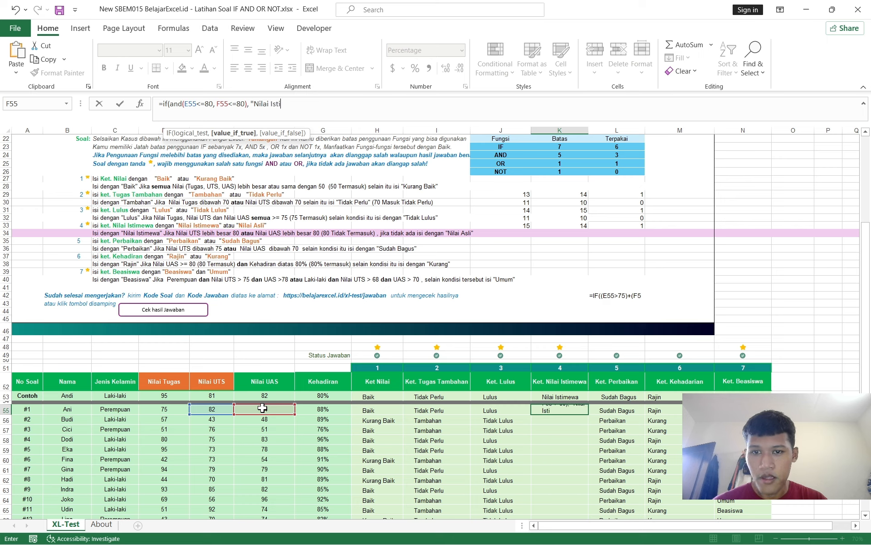
{"action": "type", "text": "mewa\", \"Nilai "}
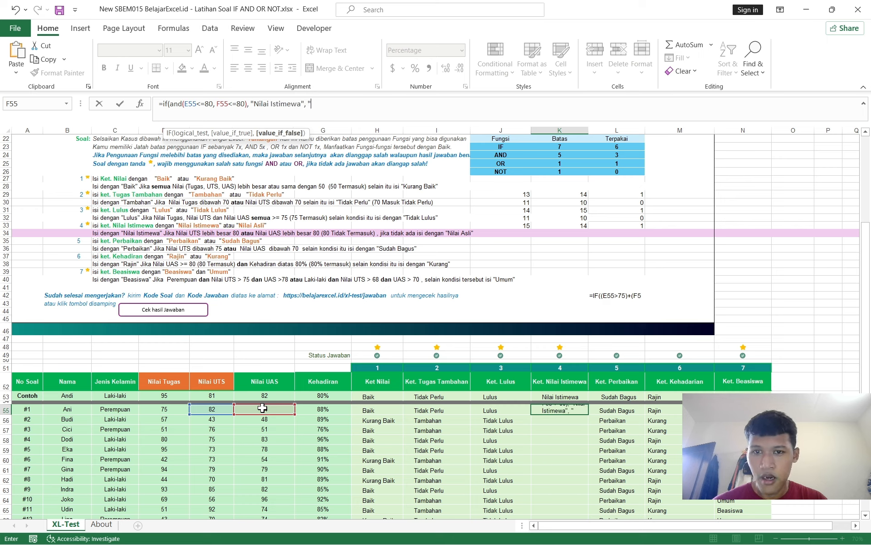
{"action": "type", "text": "As"}
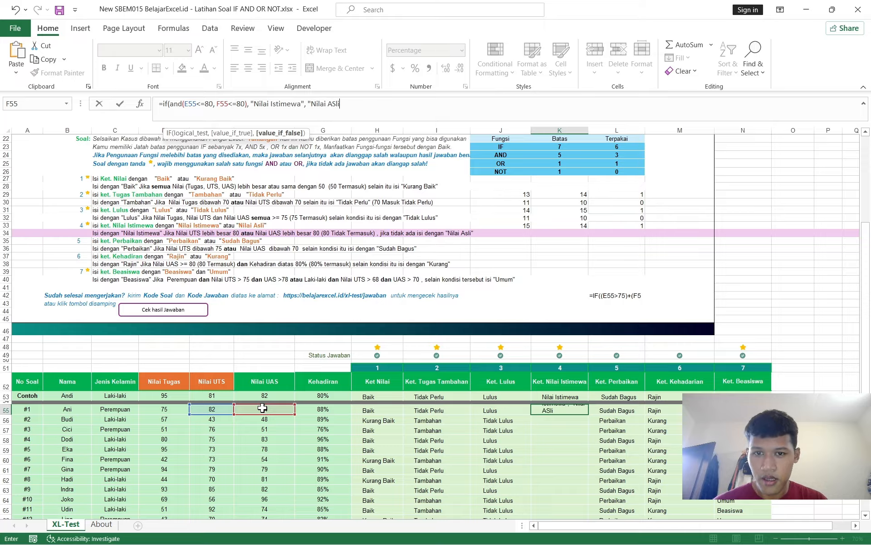
{"action": "type", "text": "li\""}
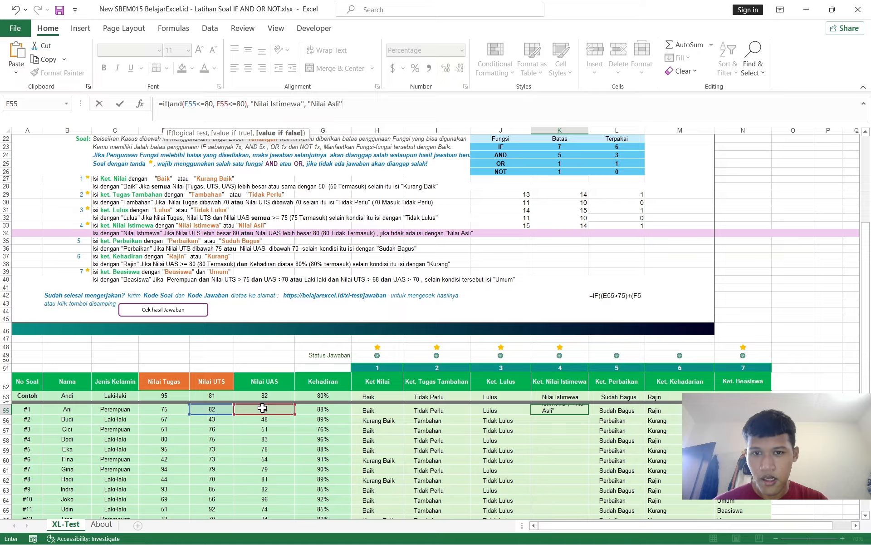
{"action": "type", "text": ")"}
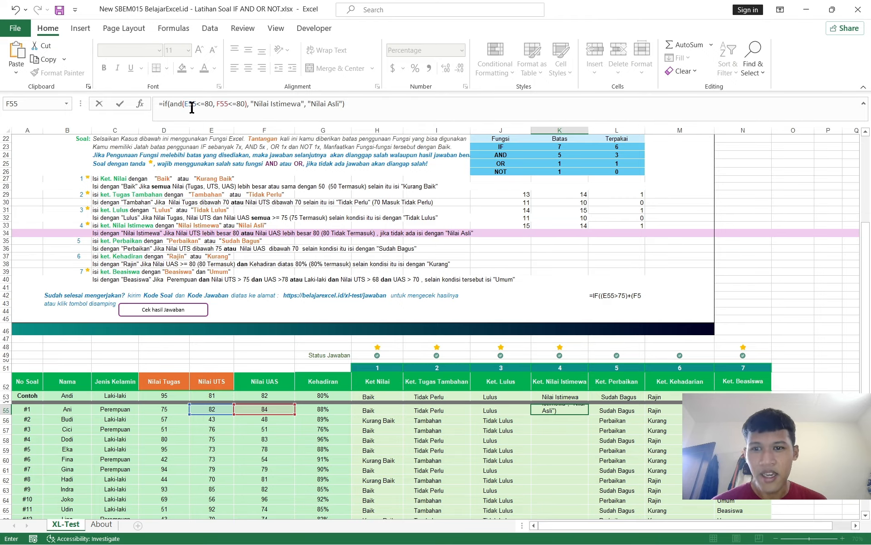
Step: Wrap the AND test of the K55 formula in a NOT function and enter the formula
{"action": "left_click", "coordinate": [173, 104]}
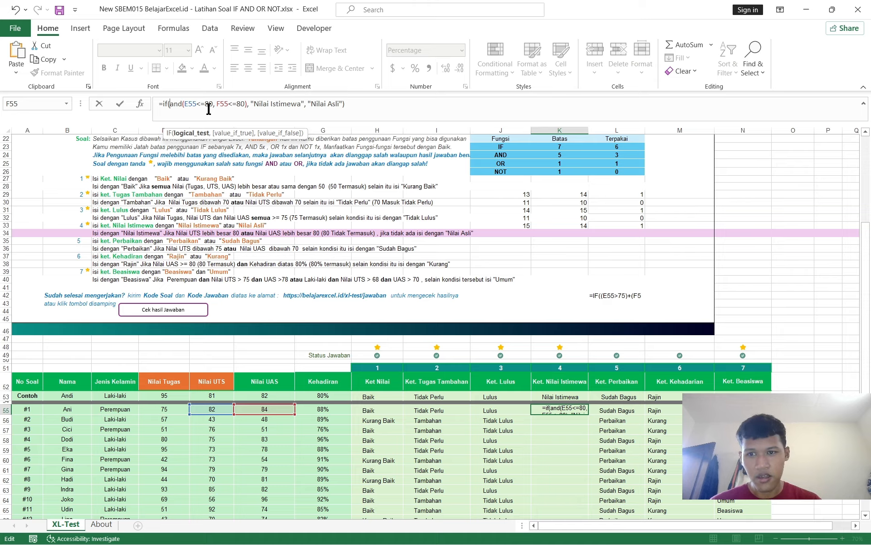
{"action": "type", "text": "not("}
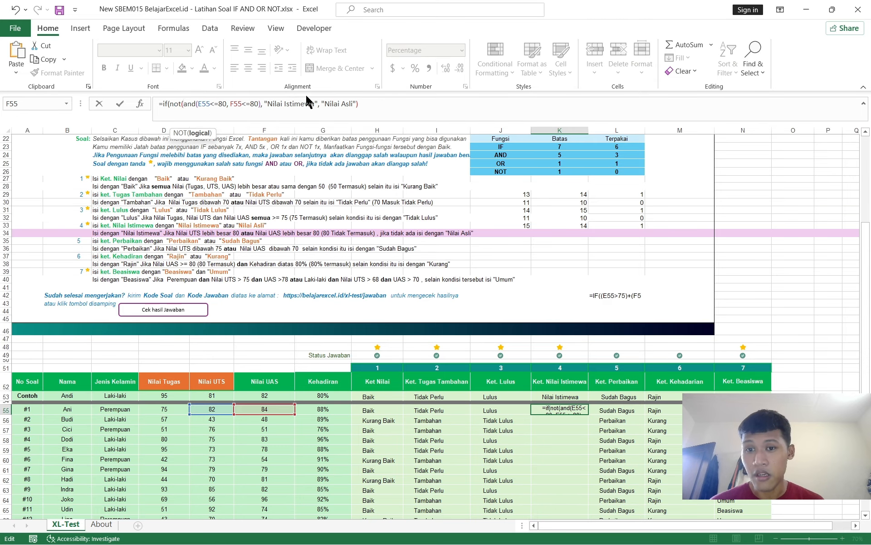
{"action": "left_click", "coordinate": [261, 104]}
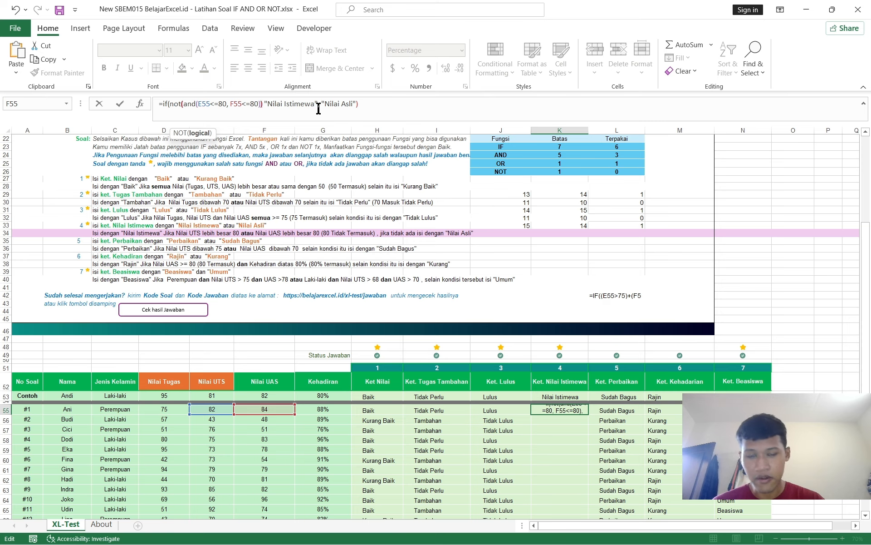
{"action": "type", "text": ")"}
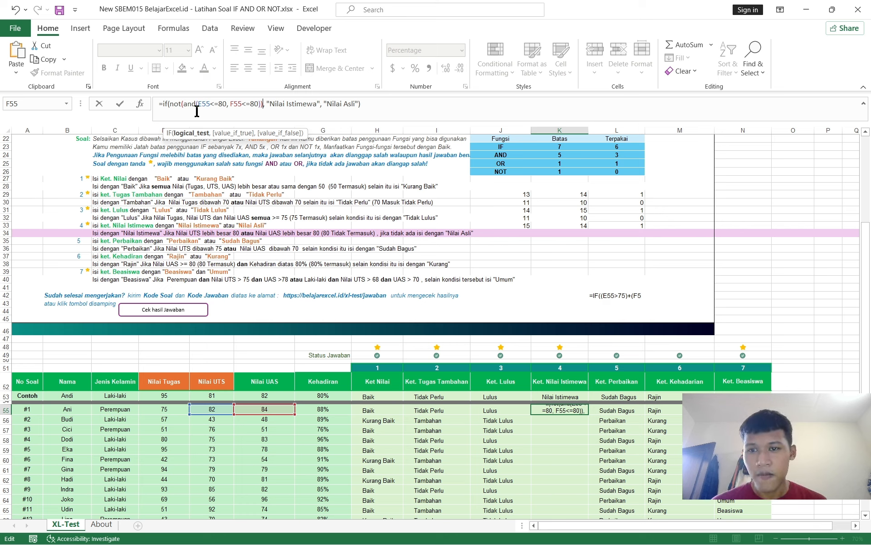
{"action": "left_click_drag", "start_coordinate": [184, 103], "coordinate": [261, 104]}
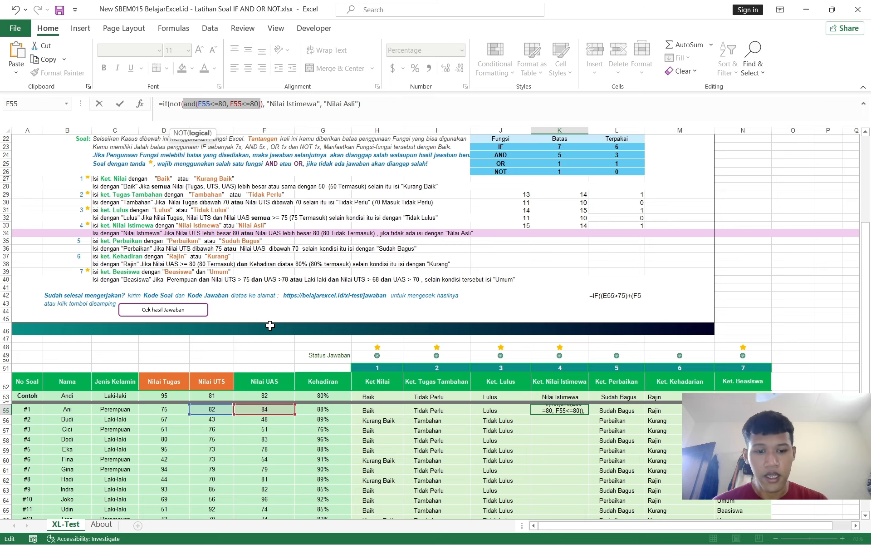
{"action": "key", "text": "Return"}
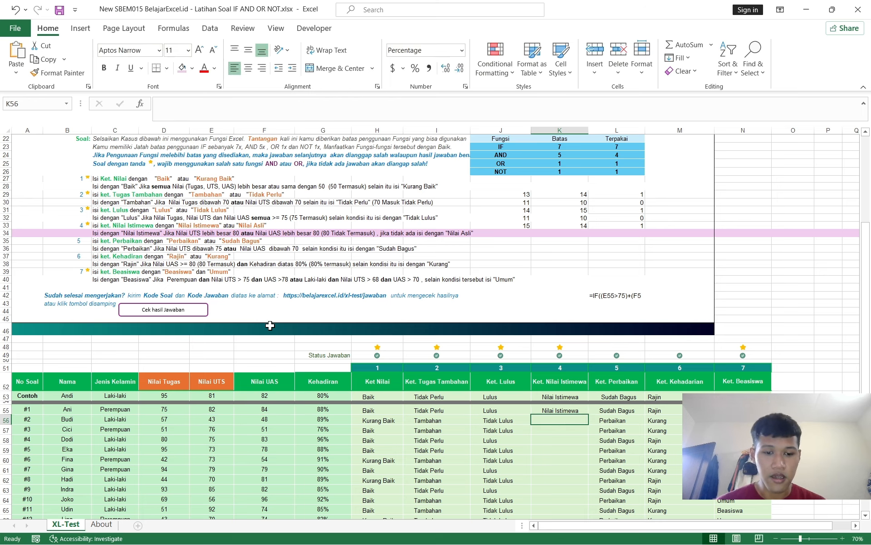
Step: Fill the K55 formula down the Ket. Nilai Istimewa column through K68
{"action": "scroll", "coordinate": [584, 346], "scroll_direction": "down", "scroll_amount": 5}
{"action": "left_click", "coordinate": [580, 294]}
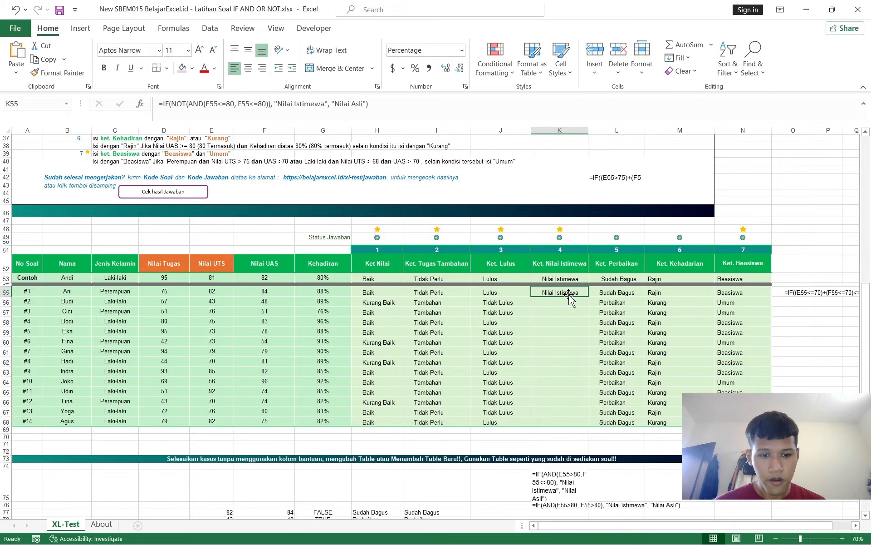
{"action": "key", "text": "Left"}
{"action": "key", "text": "Down"}
{"action": "key", "text": "ctrl+Down"}
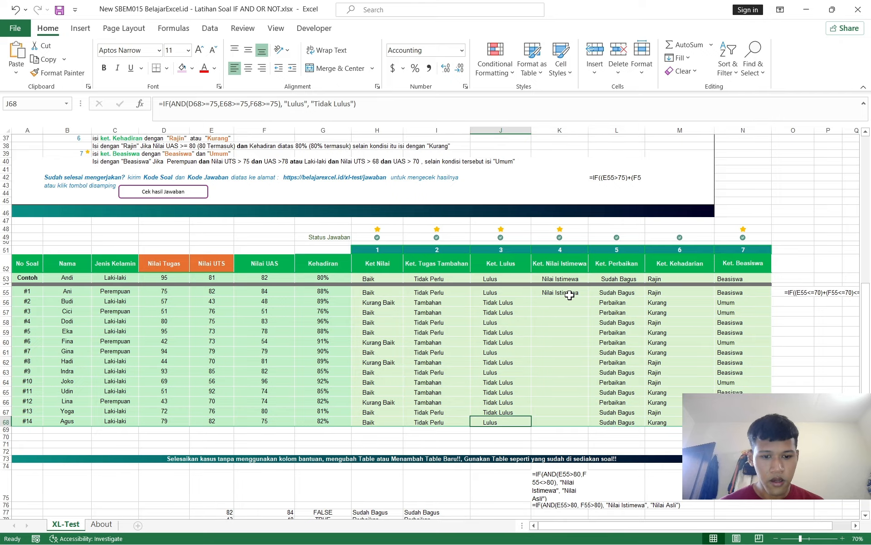
{"action": "key", "text": "Right"}
{"action": "key", "text": "ctrl+shift+Up"}
{"action": "key", "text": "ctrl+d"}
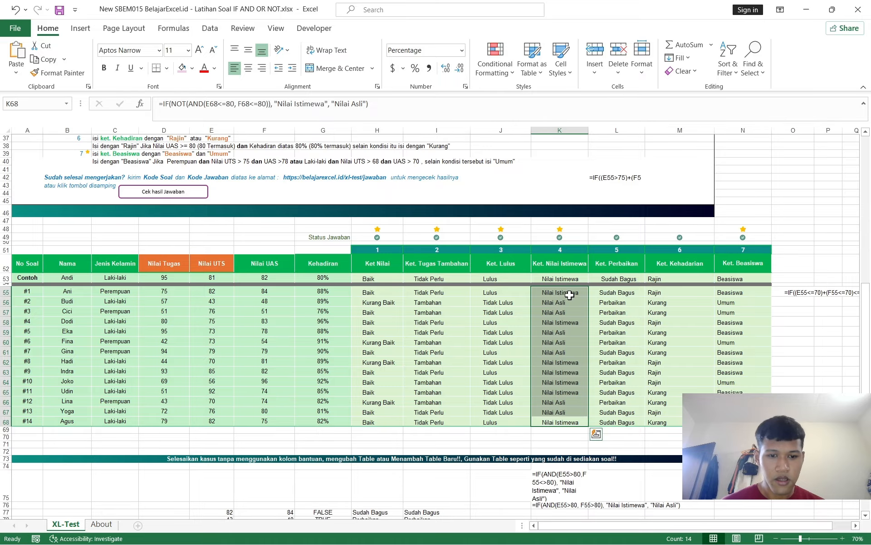
Step: Copy the Kode Jawaban answer code from G17 near the beginning of the sheet
{"action": "left_click", "coordinate": [631, 301]}
{"action": "scroll", "coordinate": [640, 300], "scroll_direction": "up", "scroll_amount": 2}
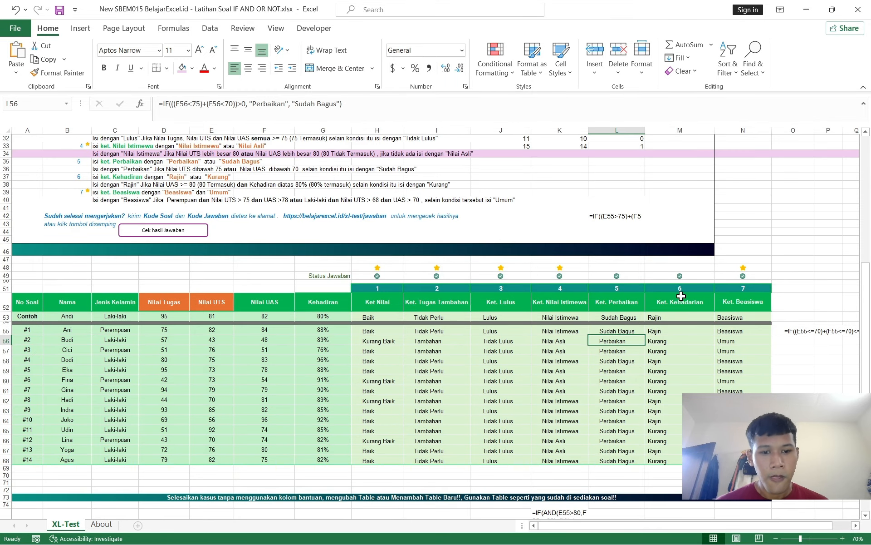
{"action": "scroll", "coordinate": [640, 313], "scroll_direction": "up", "scroll_amount": 7}
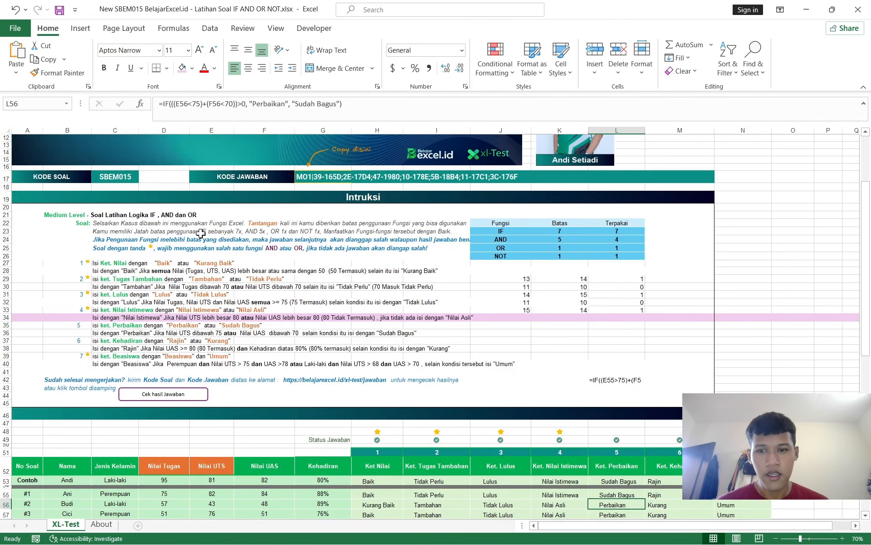
{"action": "left_click", "coordinate": [121, 179]}
{"action": "left_click", "coordinate": [325, 182]}
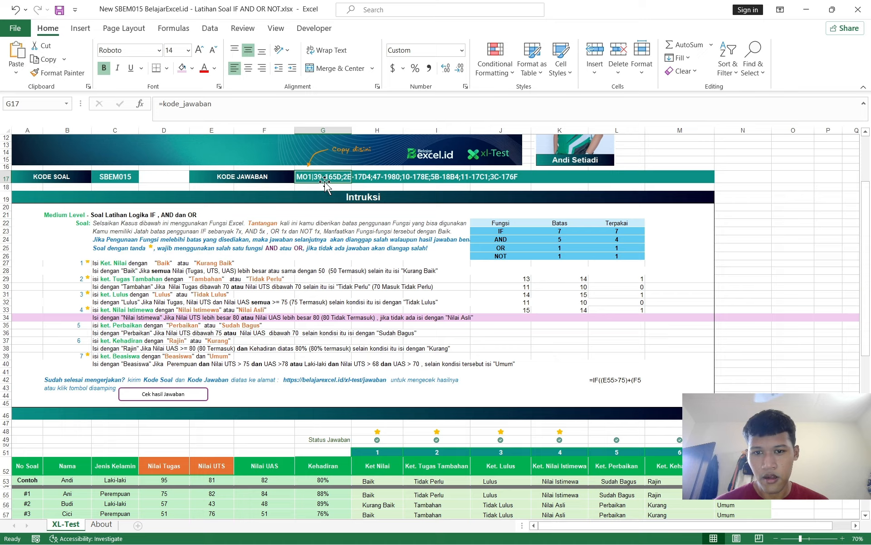
{"action": "left_click", "coordinate": [109, 176]}
{"action": "key", "text": "ctrl+c"}
{"action": "left_click", "coordinate": [301, 175]}
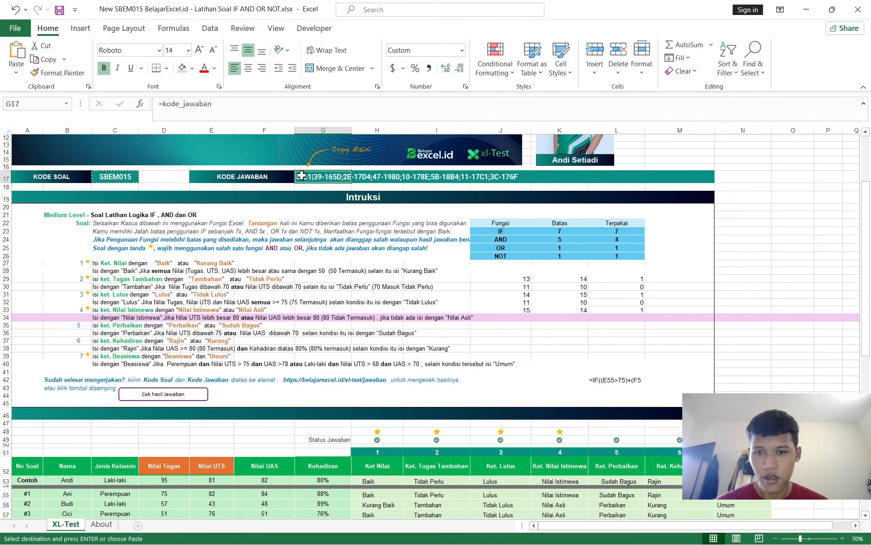
{"action": "key", "text": "ctrl+c"}
Step: Switch to the XL-Test answer-check page in Chrome, dismiss the previous Hasil Pengecekan results and activate the empty Kode Jawaban field
{"action": "key", "text": "alt+Tab"}
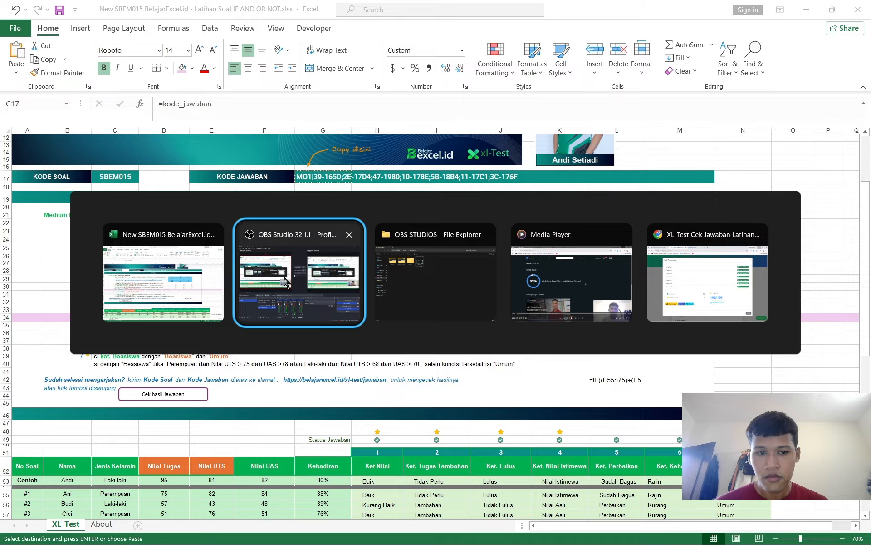
{"action": "key", "text": "alt+Tab"}
{"action": "key", "text": "alt+Tab"}
{"action": "key", "text": "alt+Tab"}
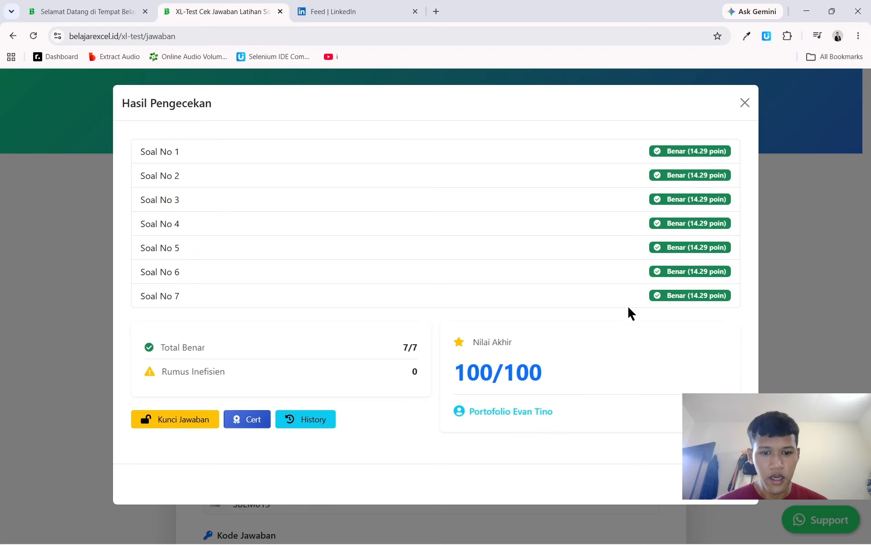
{"action": "left_click", "coordinate": [745, 104]}
{"action": "scroll", "coordinate": [302, 282], "scroll_direction": "down", "scroll_amount": 4}
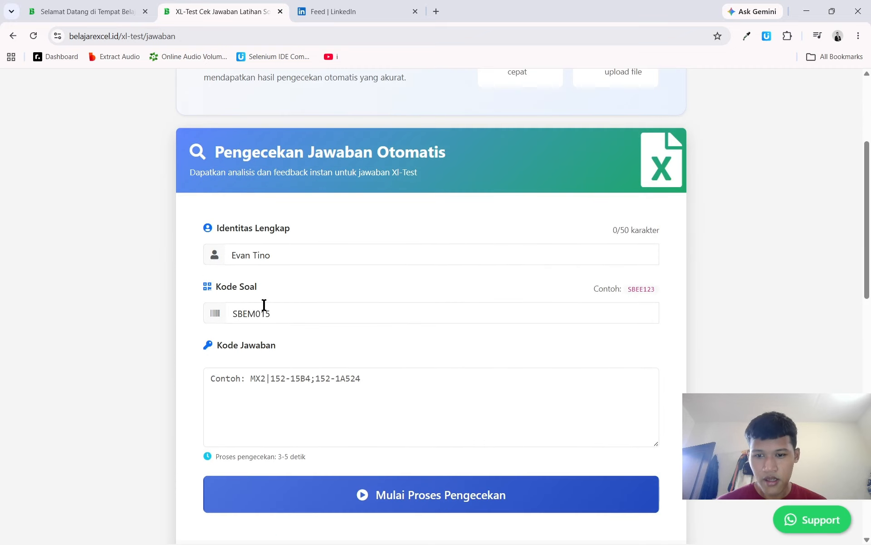
{"action": "left_click", "coordinate": [304, 313]}
{"action": "left_click", "coordinate": [250, 375]}
Step: Paste the copied answer code into Kode Jawaban, run the automatic check for SBEM015 and highlight the final score
{"action": "key", "text": "alt+Tab"}
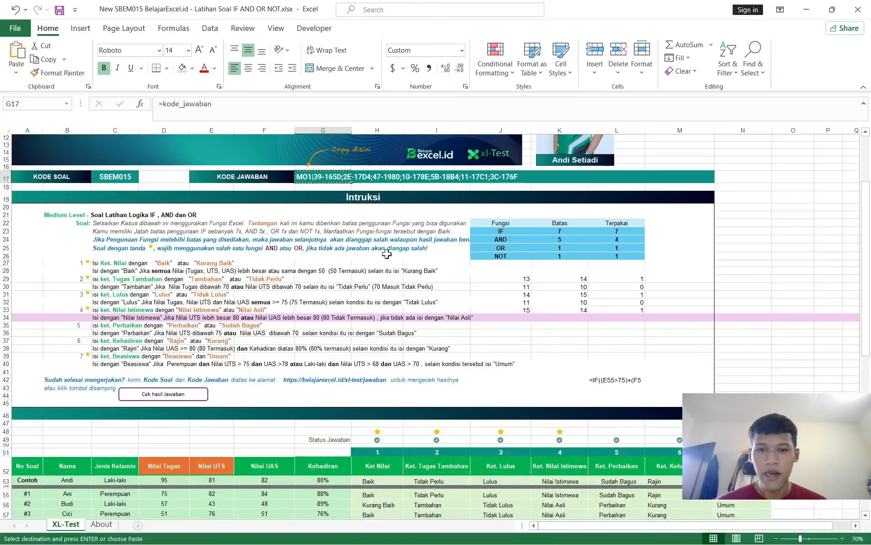
{"action": "key", "text": "alt+Tab"}
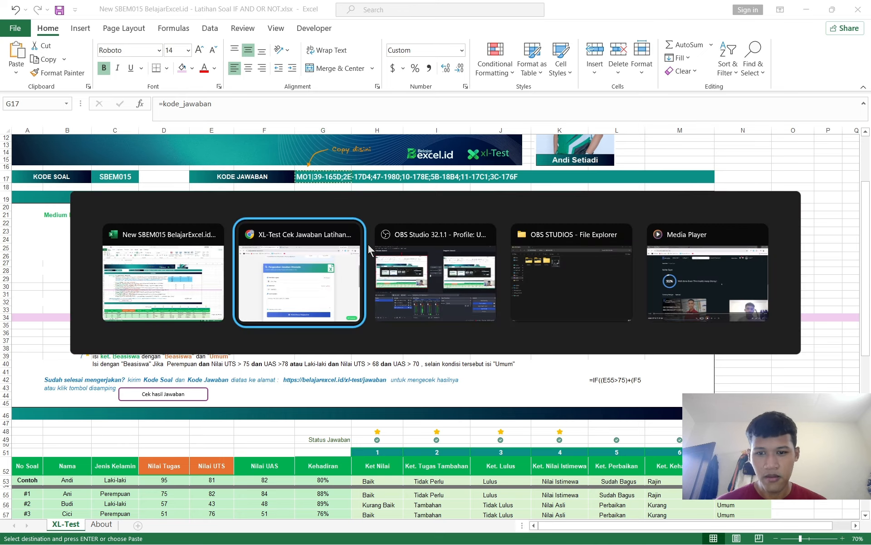
{"action": "scroll", "coordinate": [338, 286], "scroll_direction": "down", "scroll_amount": 4}
{"action": "key", "text": "ctrl+v"}
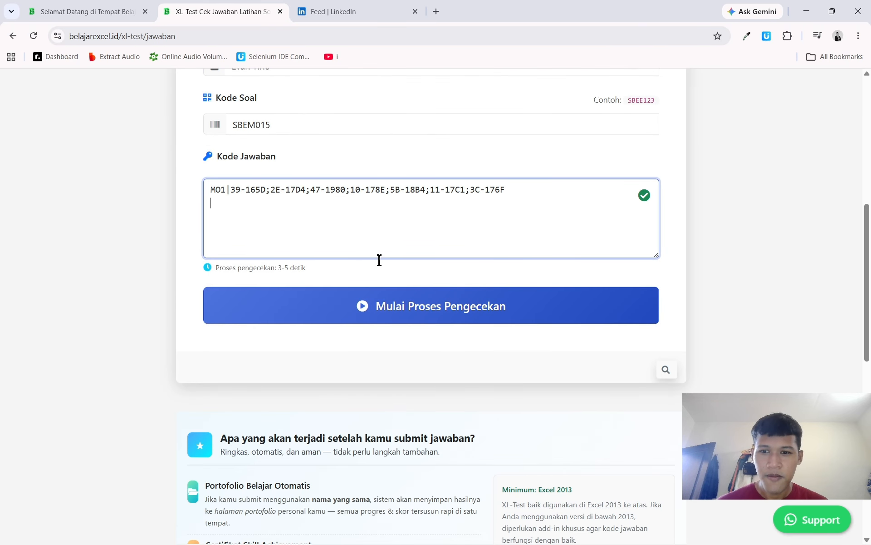
{"action": "left_click", "coordinate": [406, 313]}
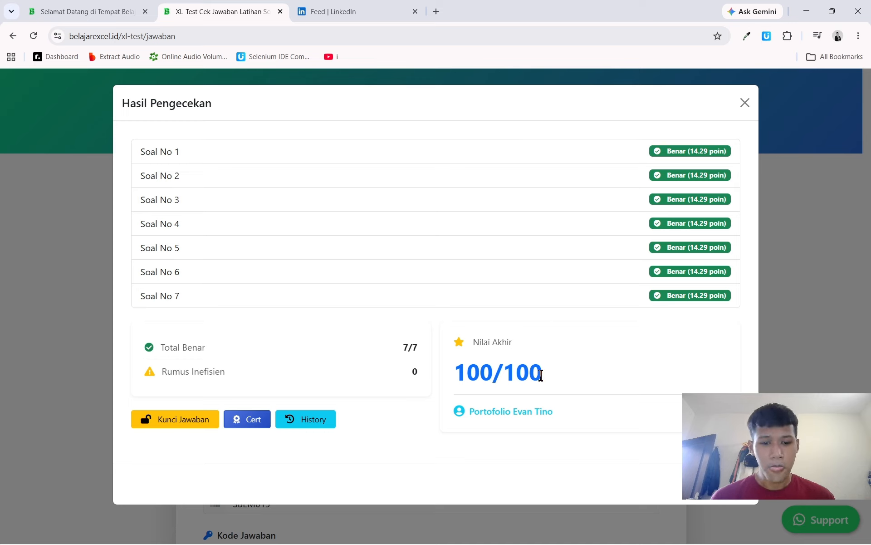
{"action": "left_click_drag", "start_coordinate": [541, 376], "coordinate": [459, 381]}
{"action": "left_click", "coordinate": [568, 380]}
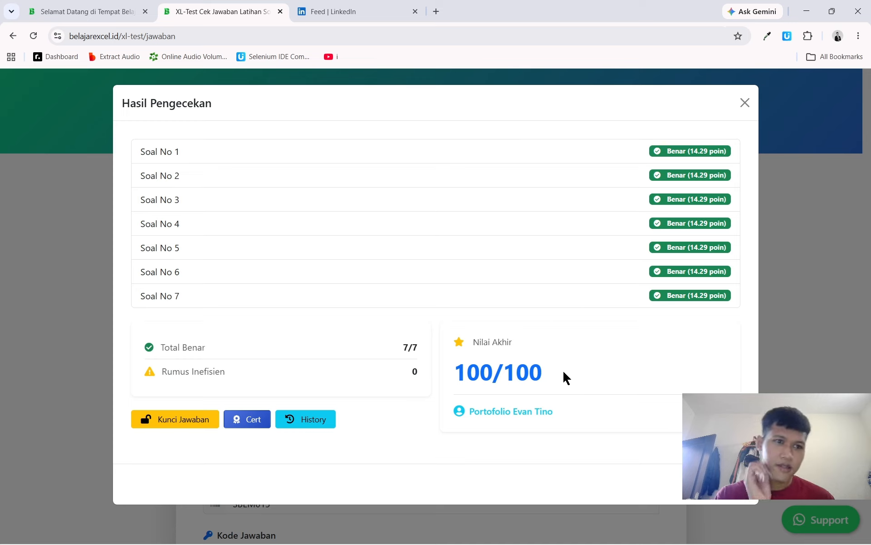